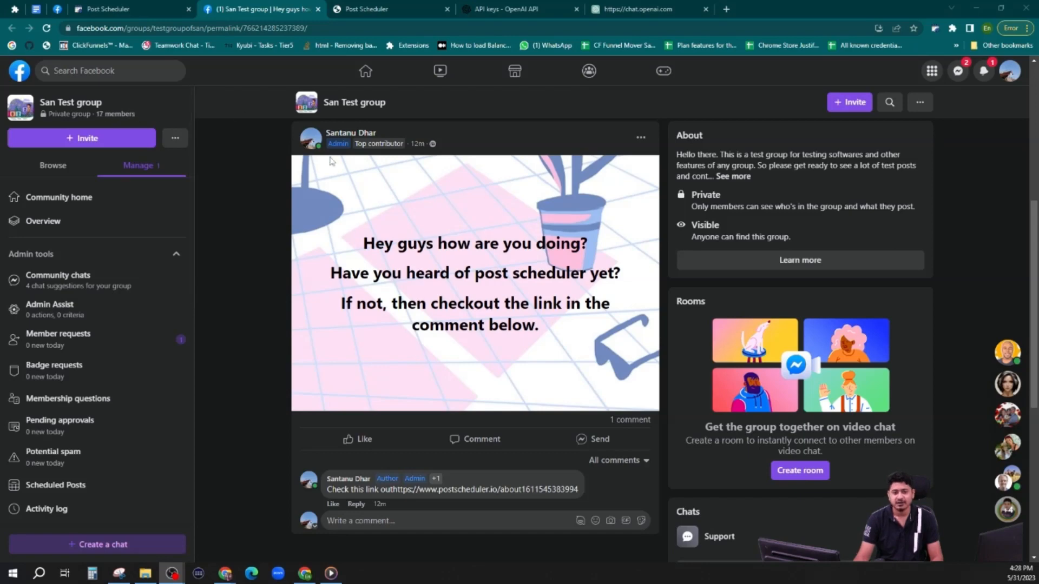
- Switch to Post Scheduler, reload the scheduled post list and start scheduling a new post
left_click(138, 9)
left_click(47, 28)
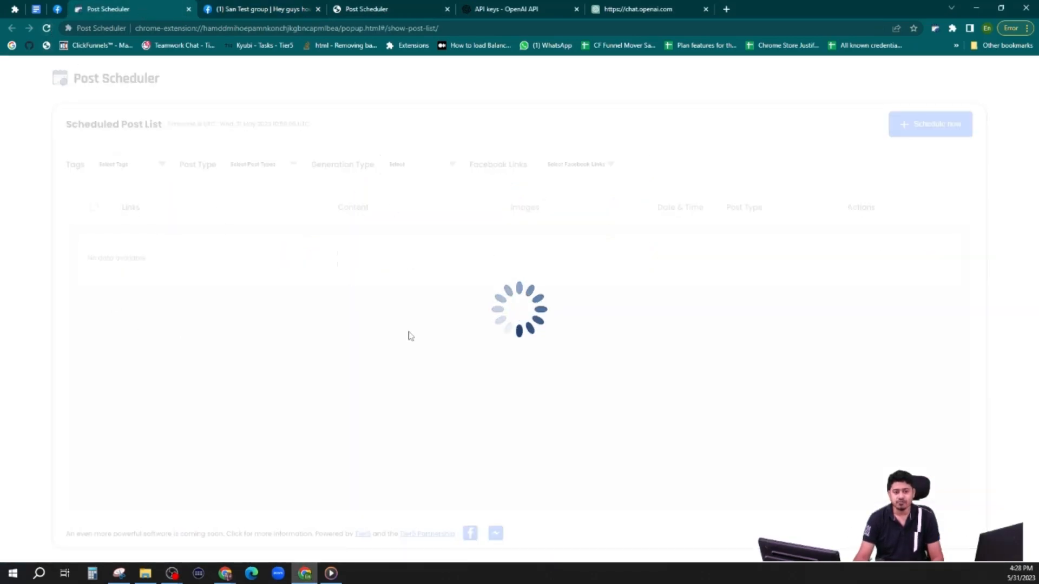
left_click(931, 128)
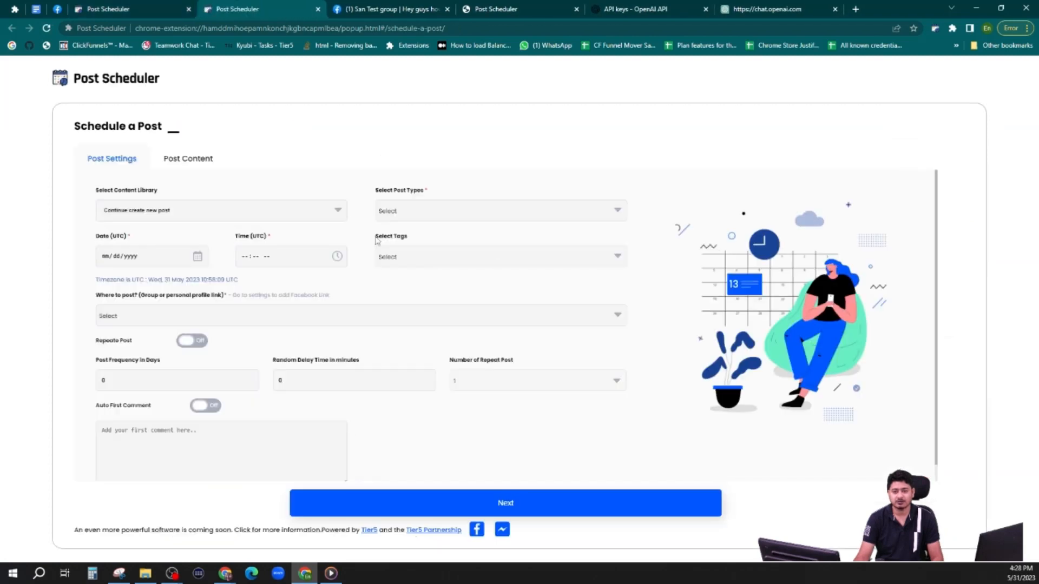
- Try to switch the new post's content to AI Generated Content
left_click(201, 158)
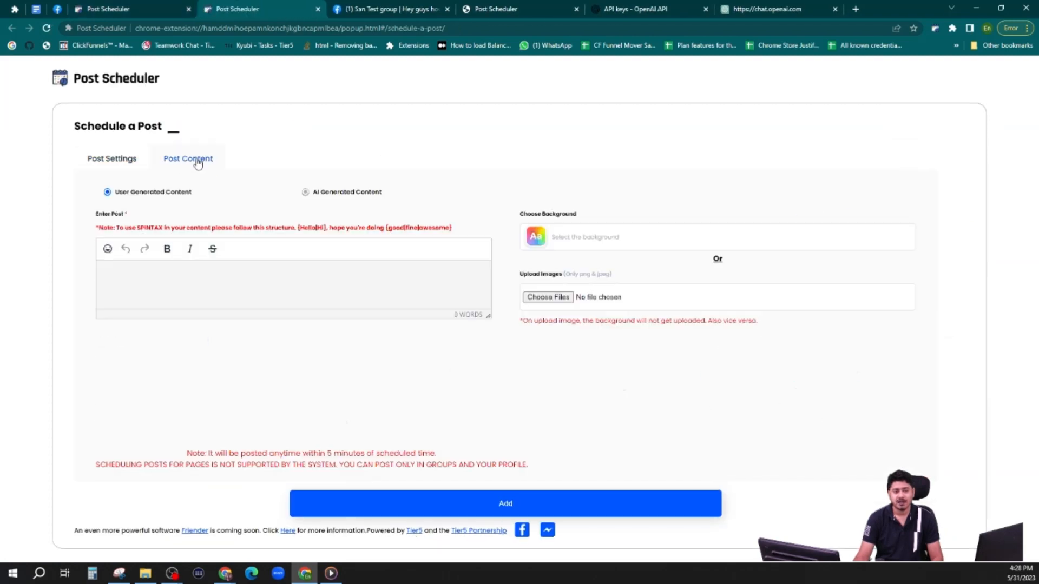
left_click(306, 193)
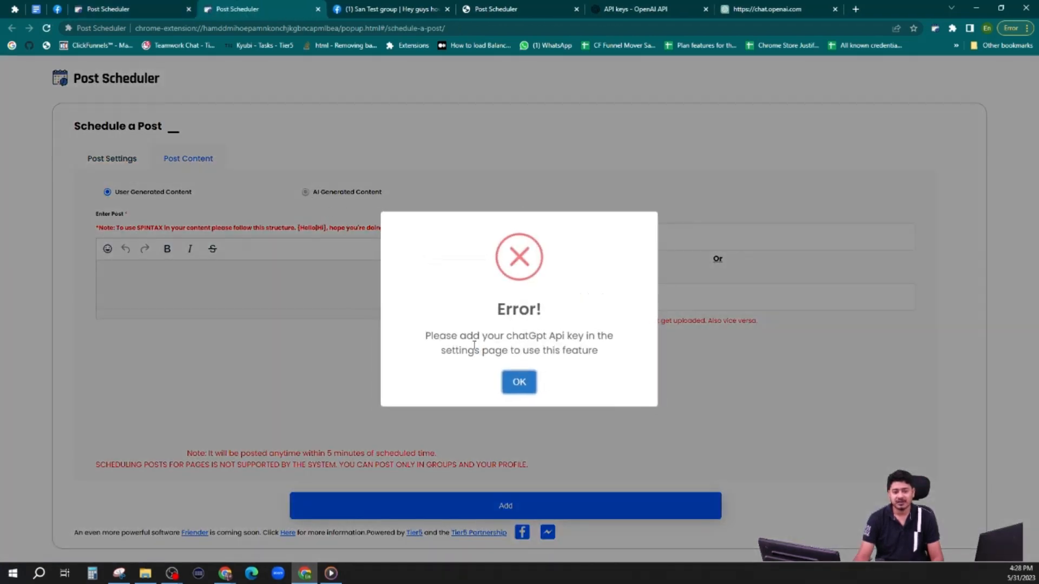
left_click_drag(473, 340, 580, 390)
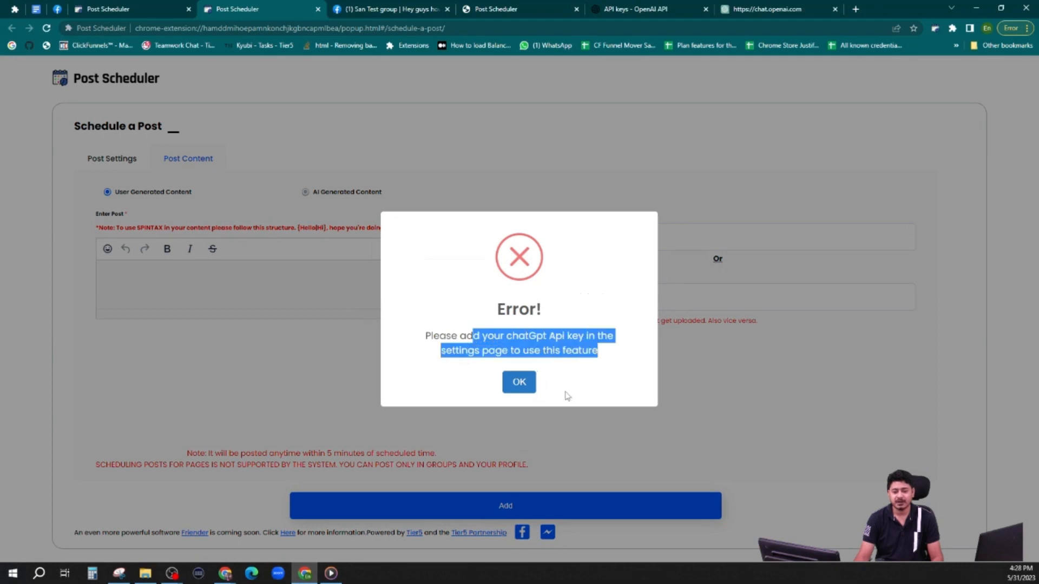
left_click(549, 342)
left_click_drag(494, 335, 568, 387)
left_click(518, 383)
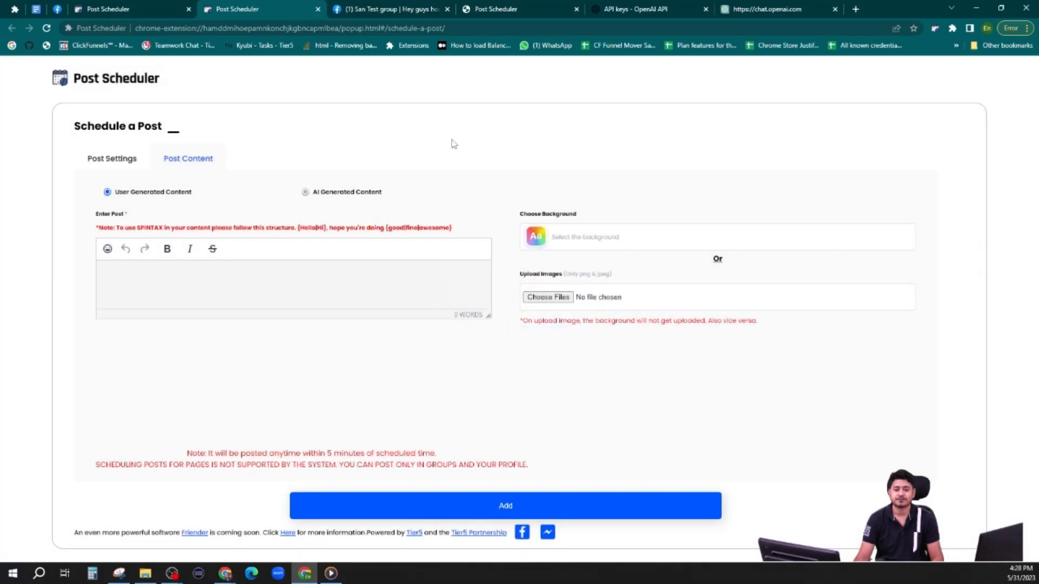
- Switch to the OpenAI platform, view the account's API keys and revoke the ps-testing key
left_click(626, 9)
left_click(77, 28)
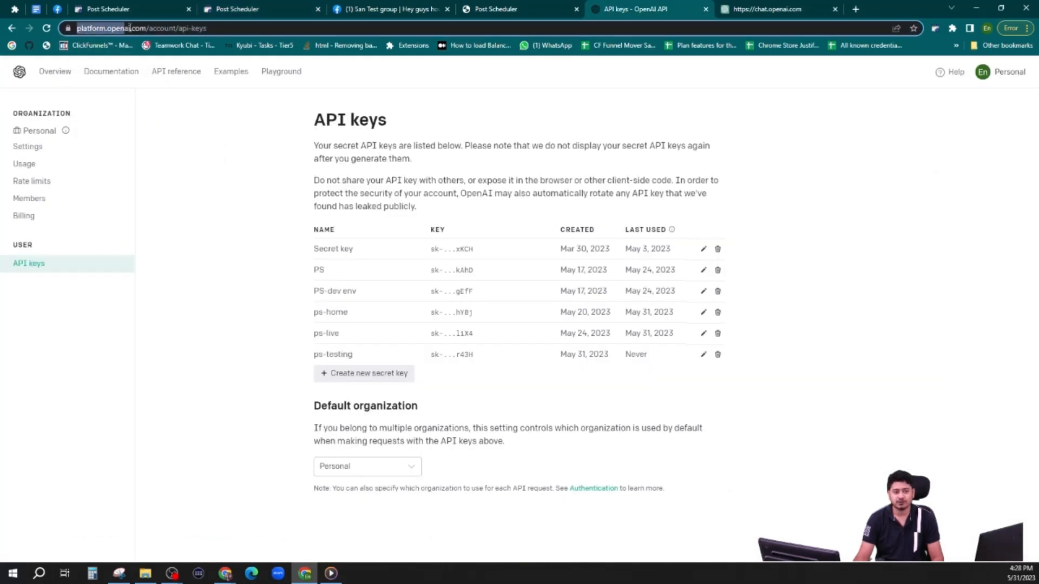
left_click(998, 77)
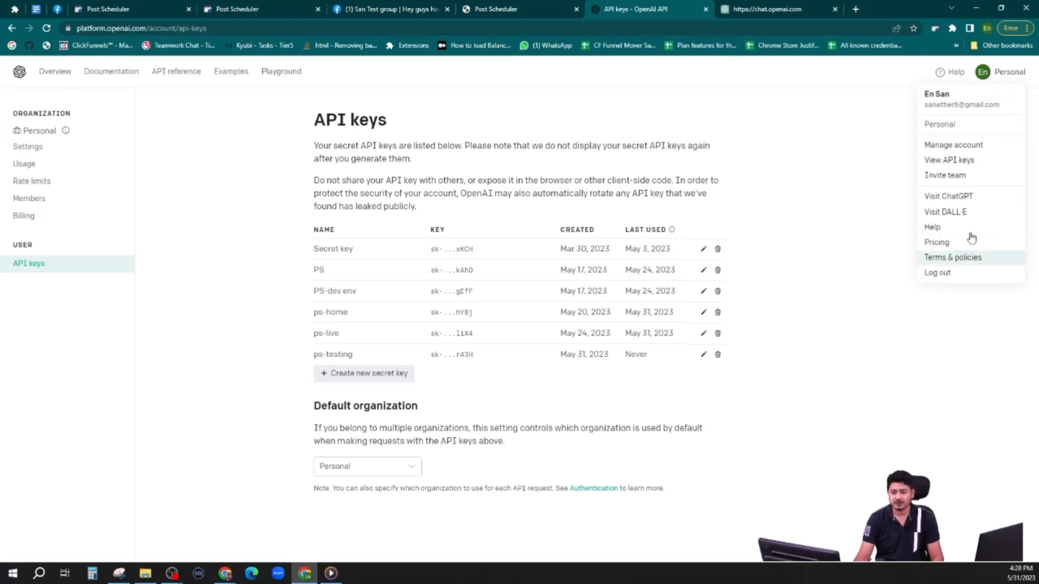
left_click(943, 161)
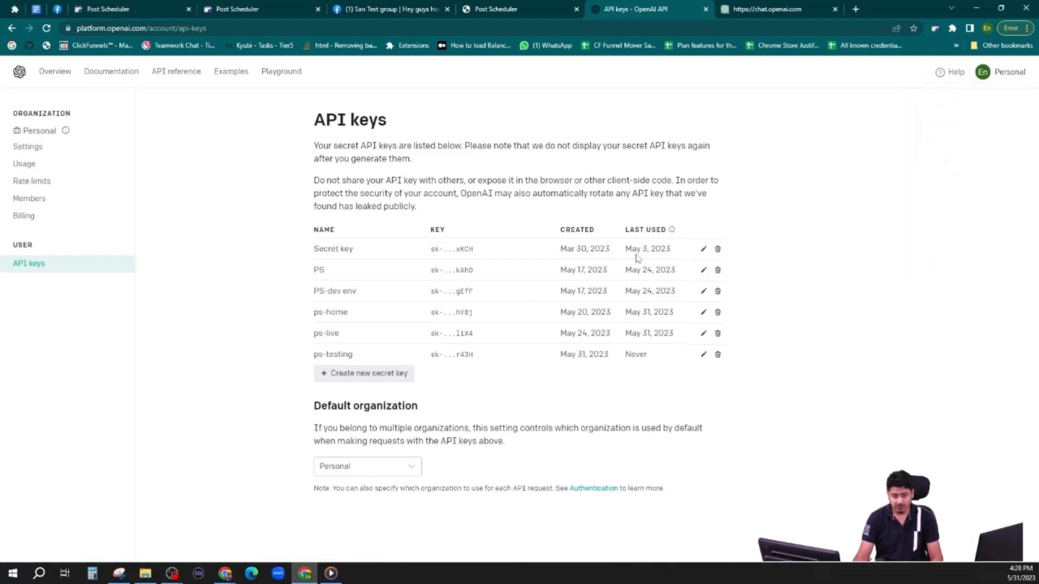
left_click(718, 355)
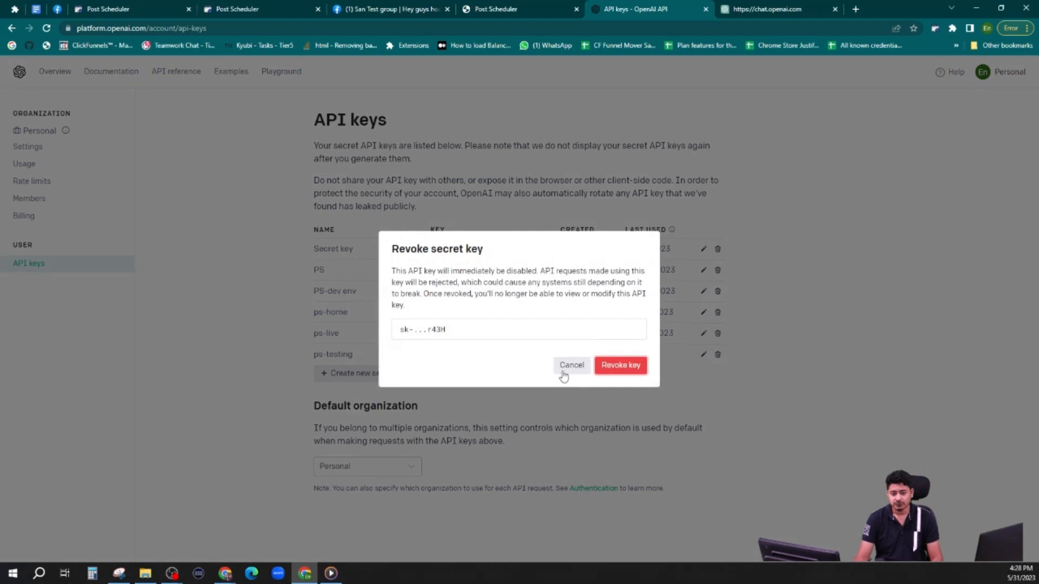
left_click(622, 366)
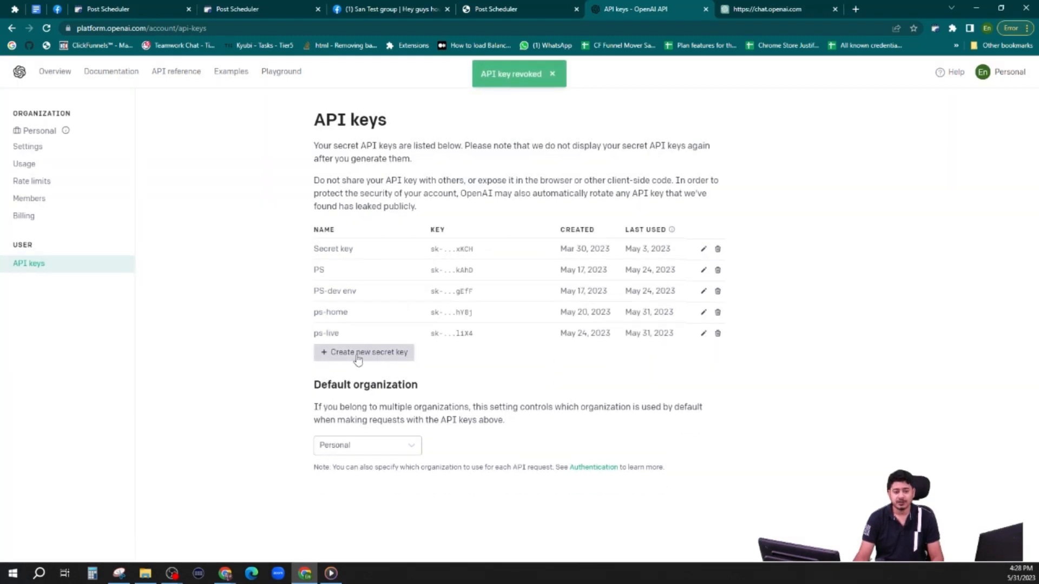
- Create a new OpenAI secret key named ps-training-key and copy it
left_click(357, 354)
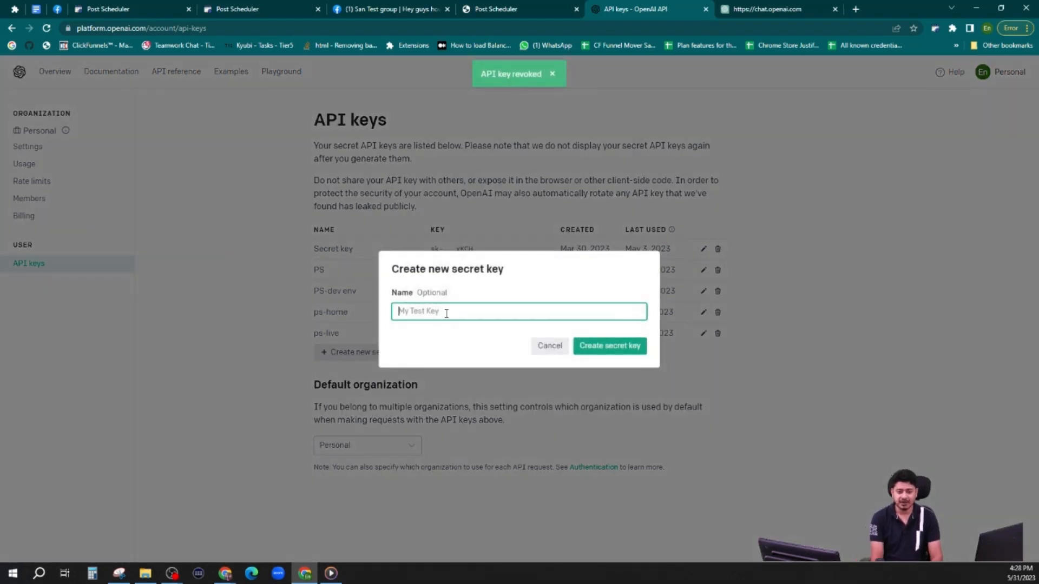
type("ps-")
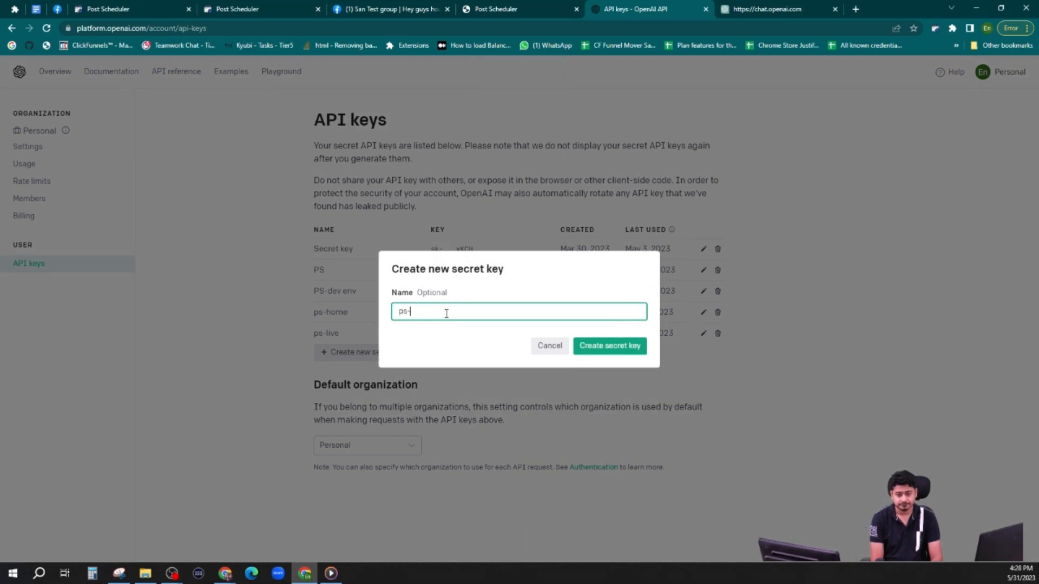
type("=tra")
key("BackSpace")
key("BackSpace")
key("BackSpace")
type("training")
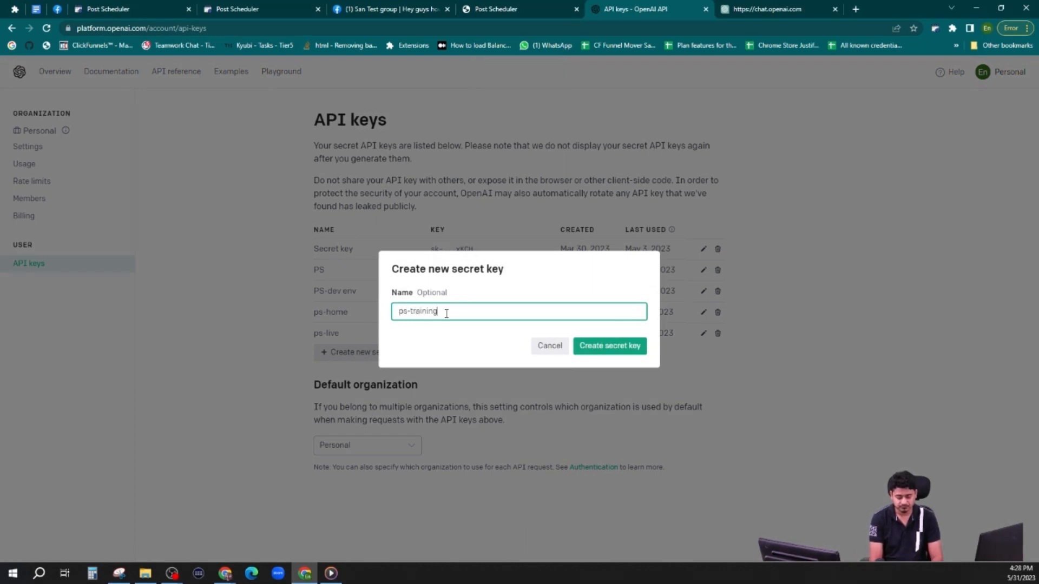
type("-key")
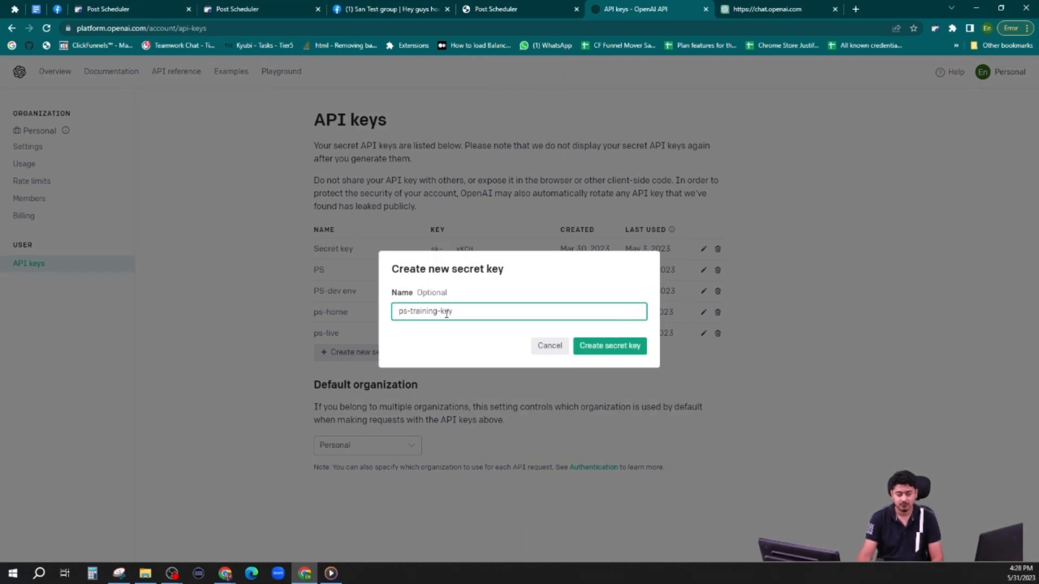
left_click(592, 346)
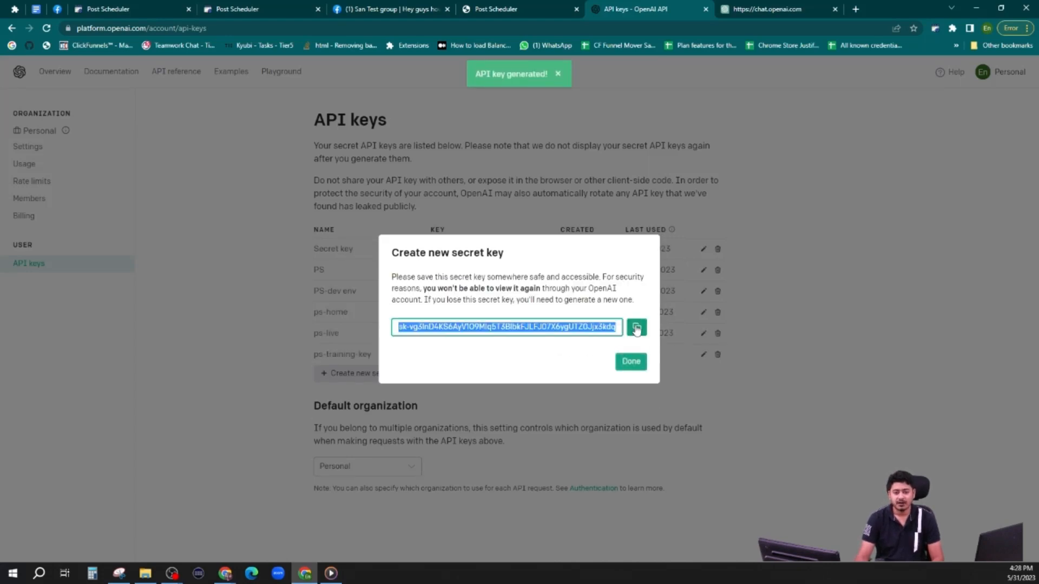
left_click(637, 328)
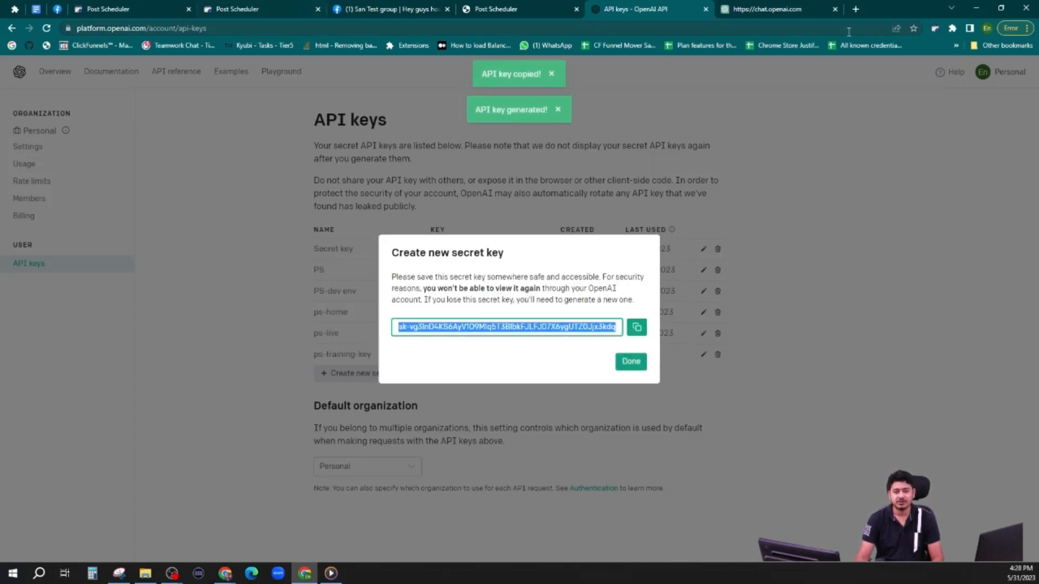
- In the Post Scheduler extension's ChatGPT settings, paste the copied API key as the ChatGPT Key and update the key settings
left_click(934, 30)
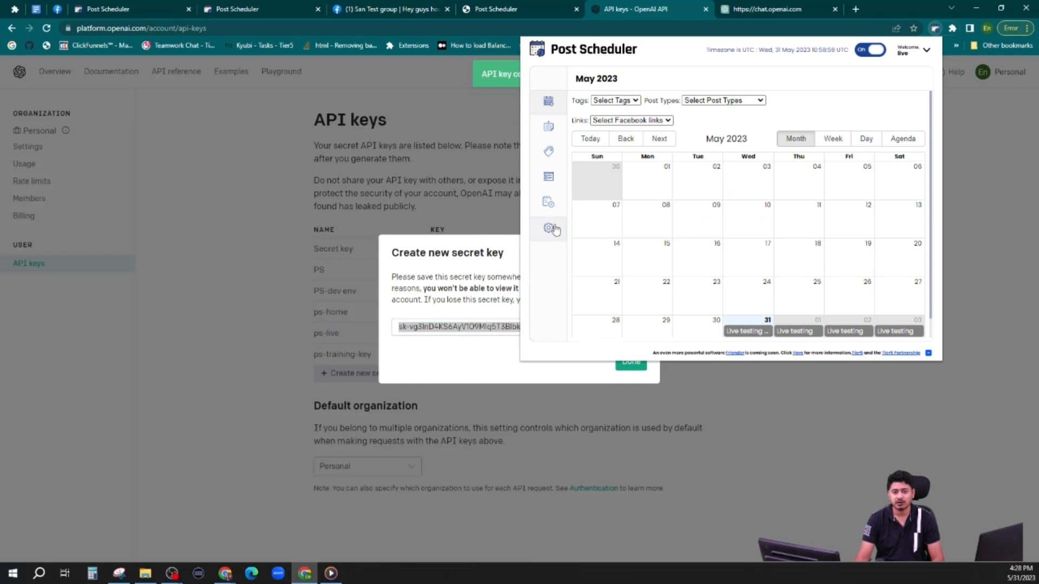
left_click(557, 229)
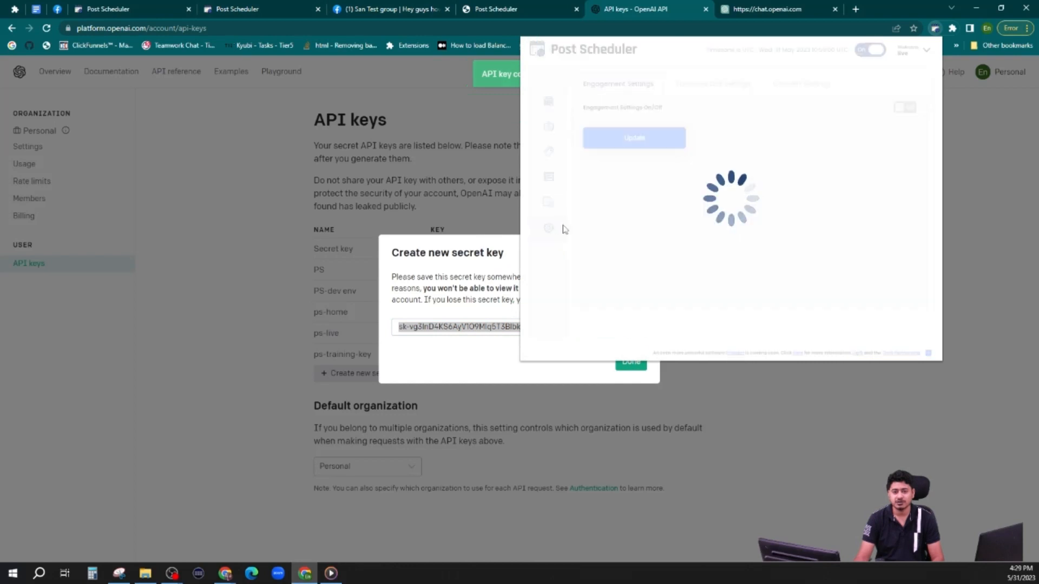
left_click(802, 86)
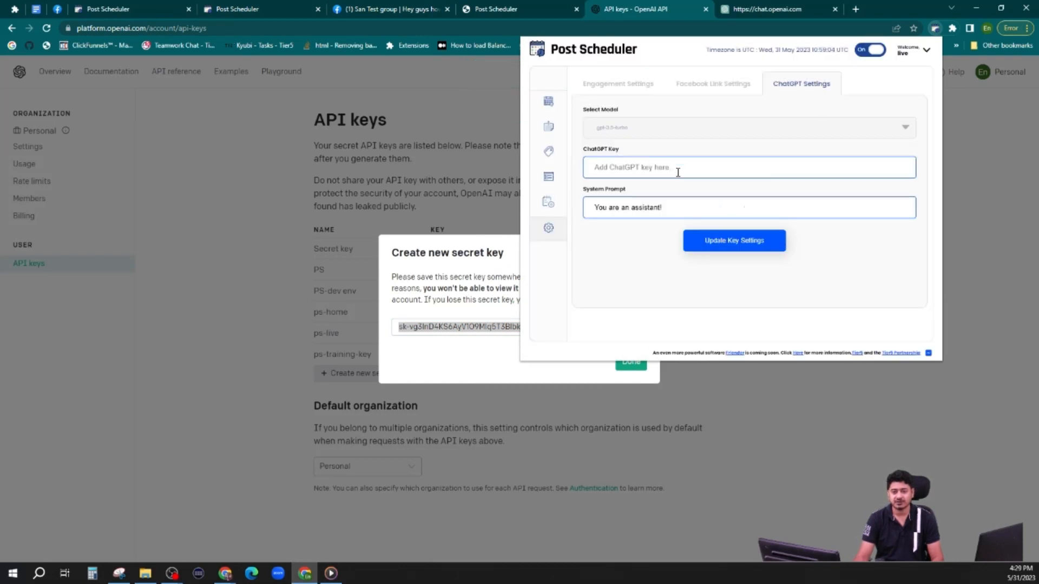
left_click(671, 165)
key("ctrl+v")
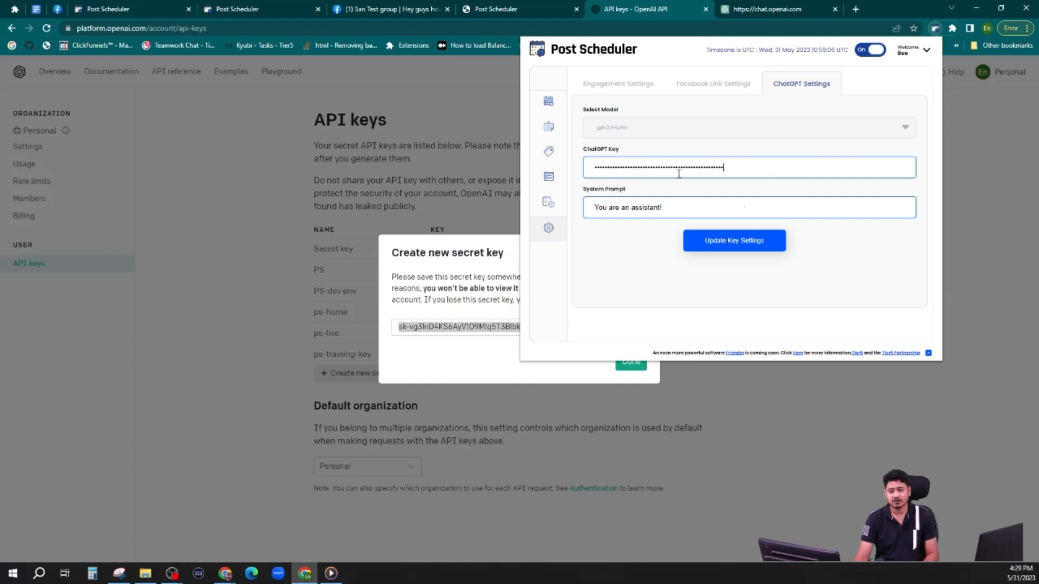
left_click(749, 241)
left_click(733, 263)
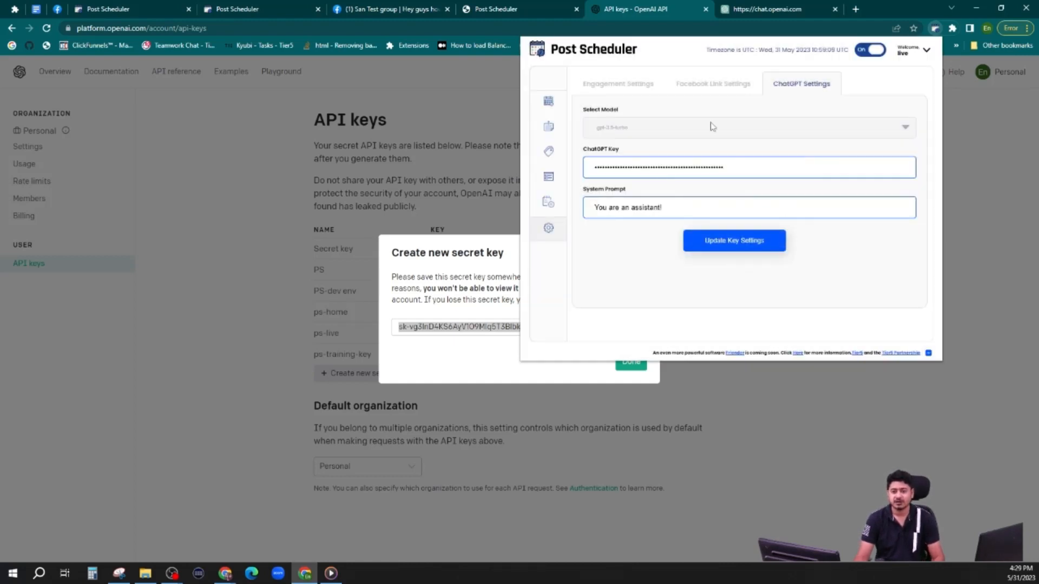
left_click(418, 86)
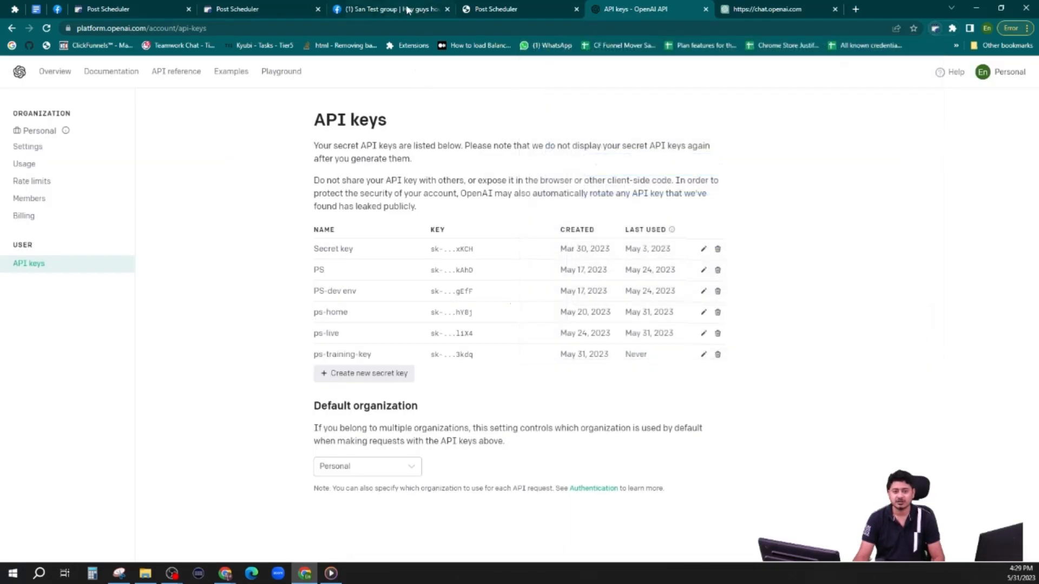
- Return to the Schedule a Post page, reload it and set the post content to AI Generated Content
left_click(120, 8)
left_click(238, 8)
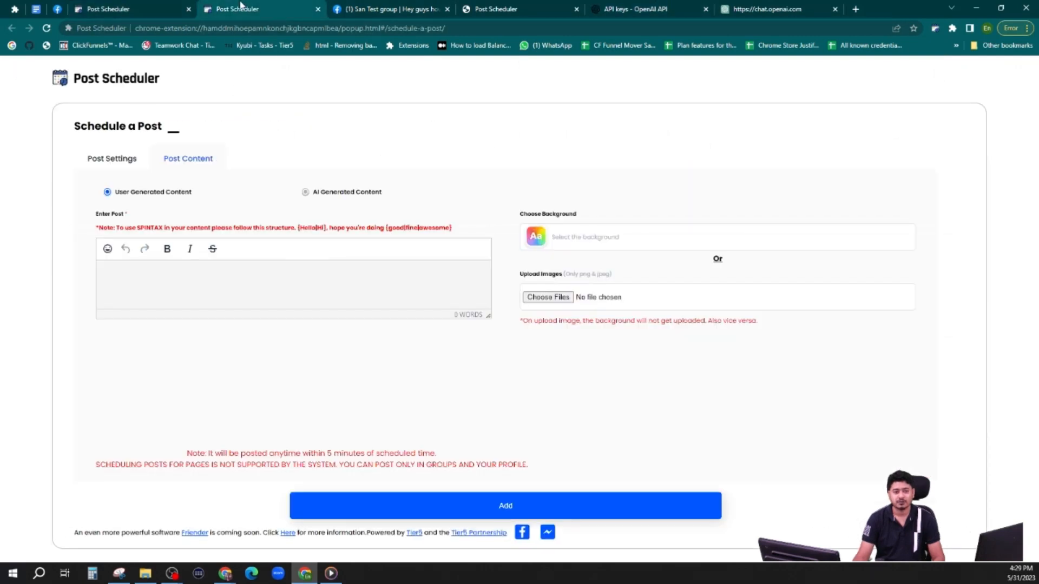
left_click(46, 29)
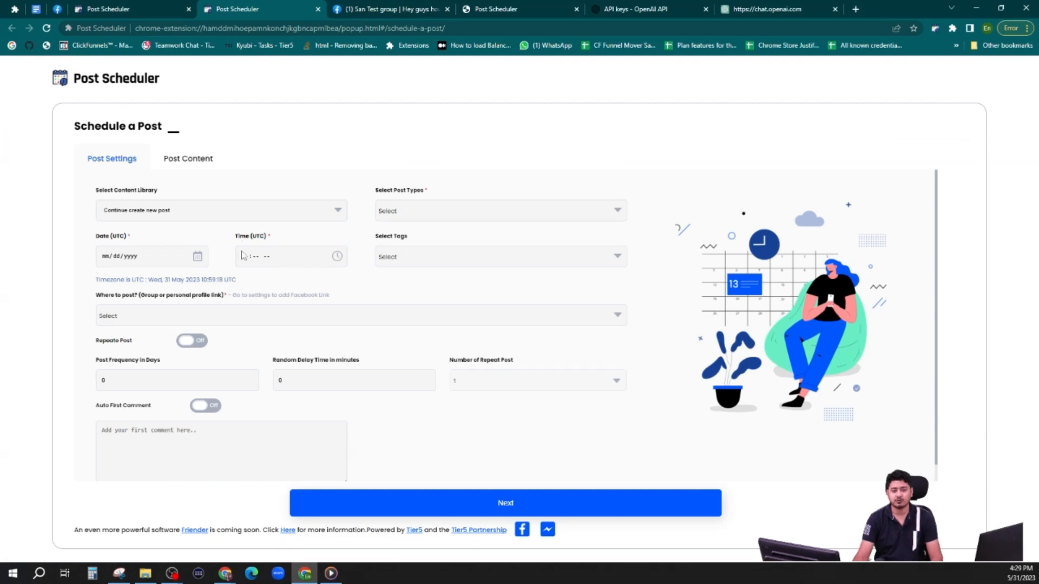
left_click(187, 159)
left_click(312, 192)
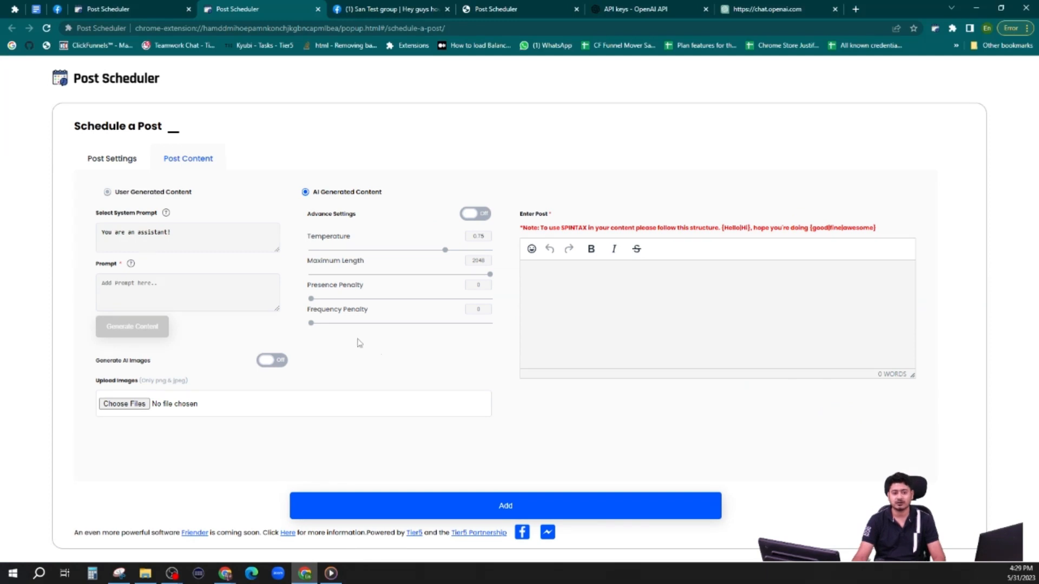
- Compare the post's system prompt with the one in the extension's ChatGPT settings and view the system prompt help
left_click_drag(196, 233, 68, 233)
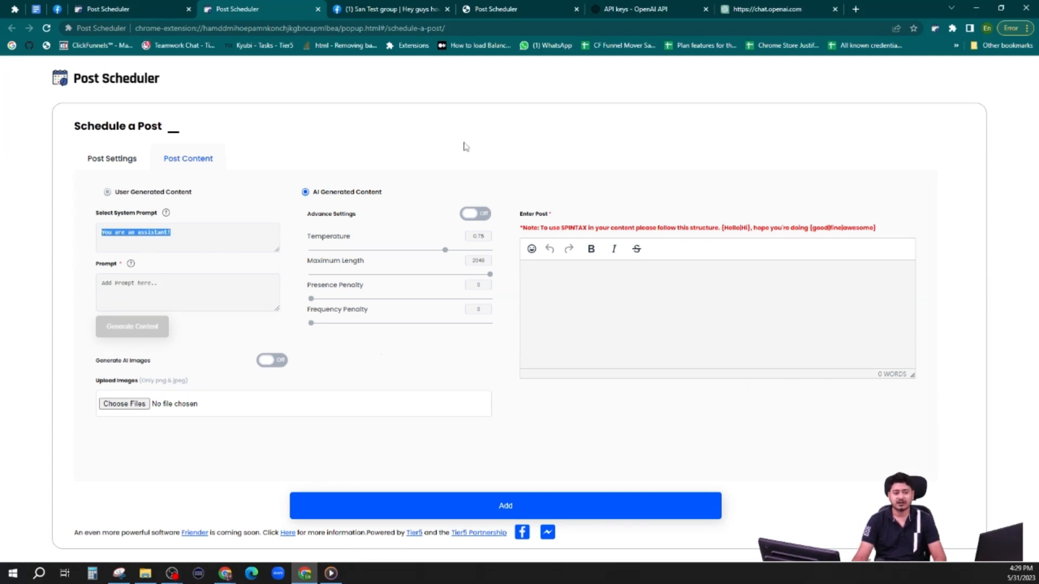
left_click(934, 28)
left_click(548, 228)
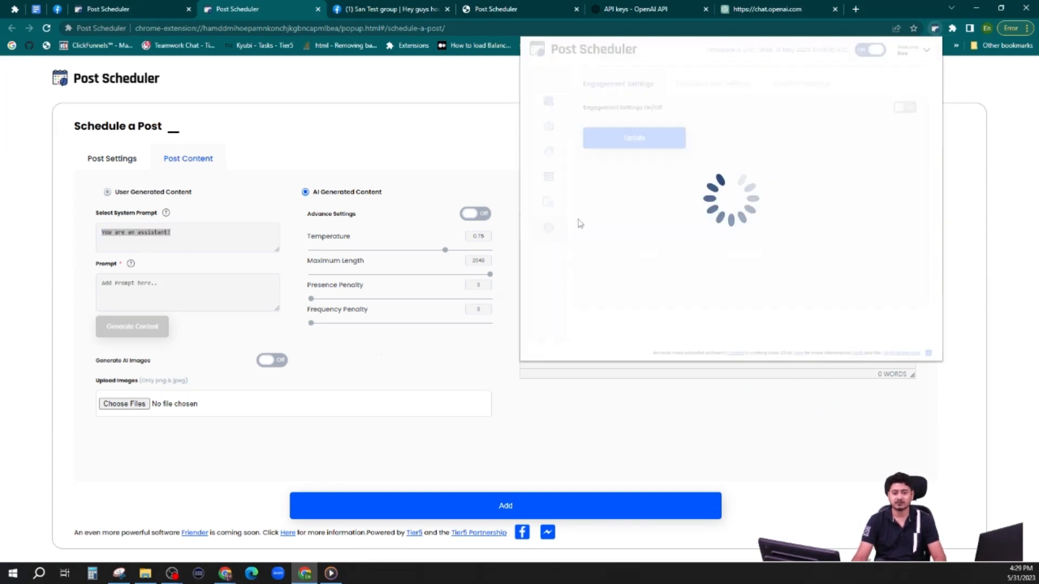
left_click(795, 85)
left_click_drag(661, 206, 594, 205)
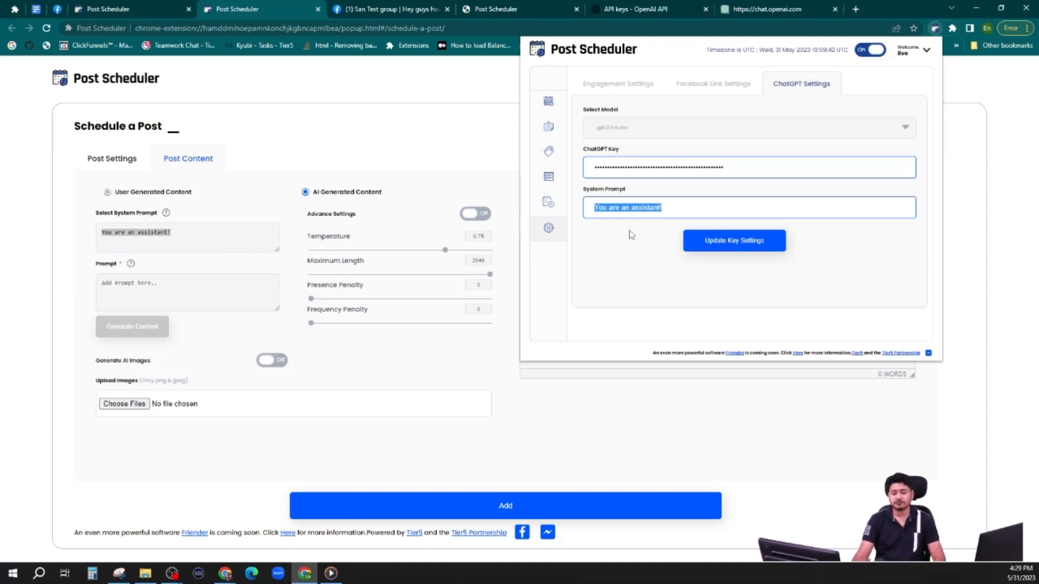
left_click(466, 115)
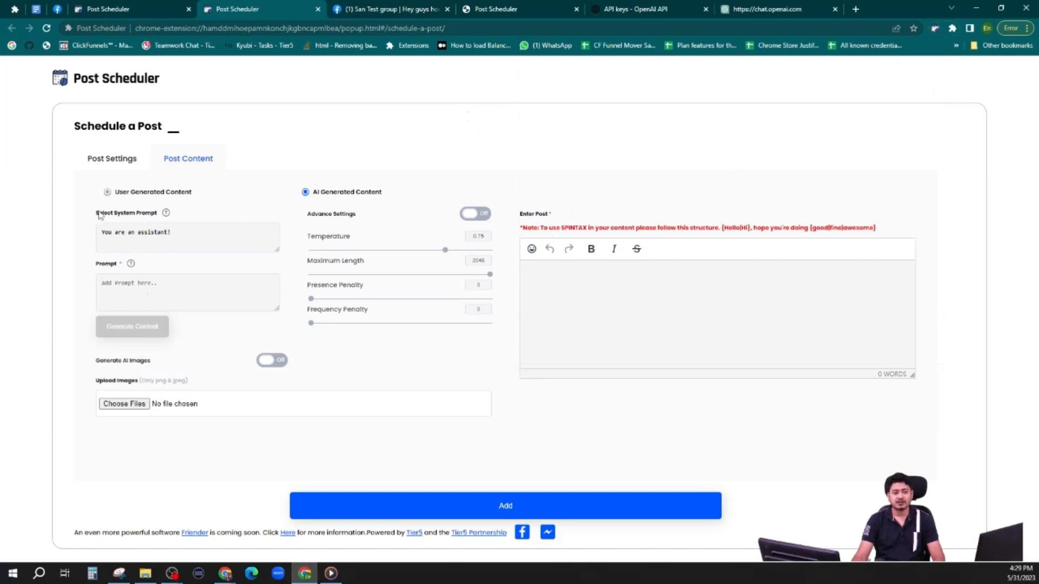
mouse_move(165, 217)
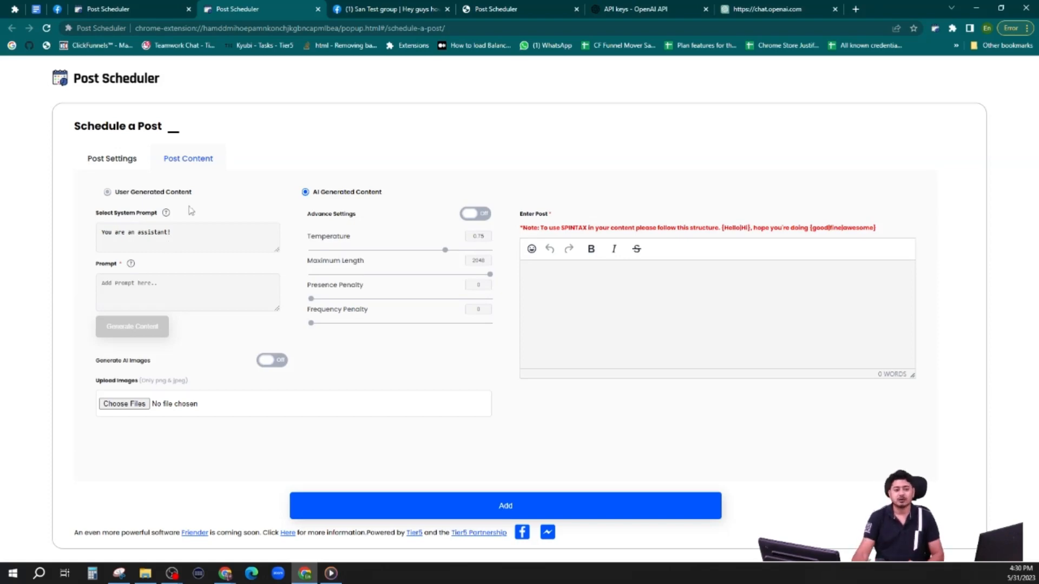
- Turn on Advance Settings for the AI-generated post content
left_click(471, 218)
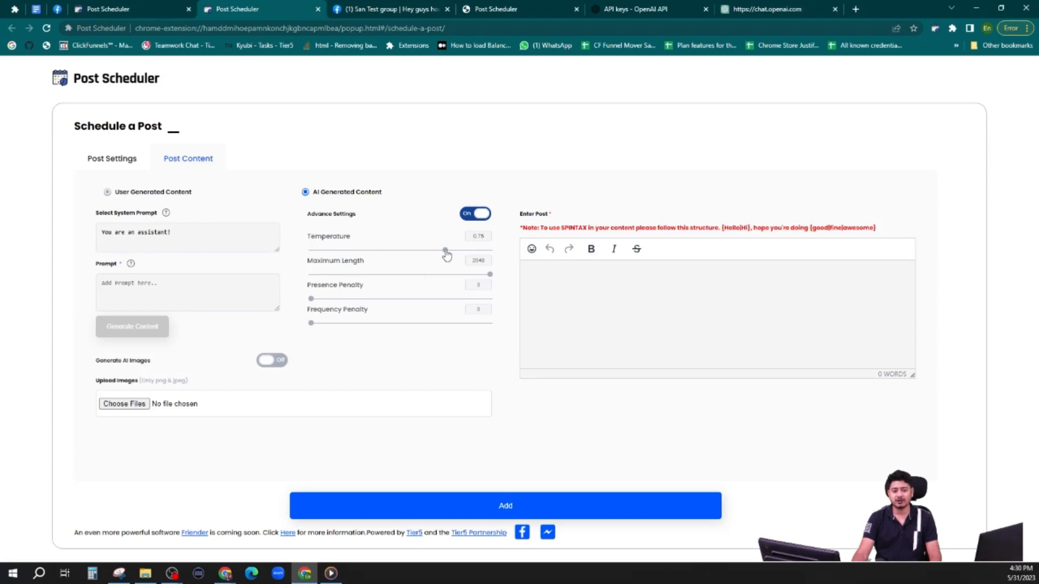
mouse_move(448, 252)
left_mouse_down()
mouse_move(397, 250)
mouse_move(445, 252)
left_mouse_up()
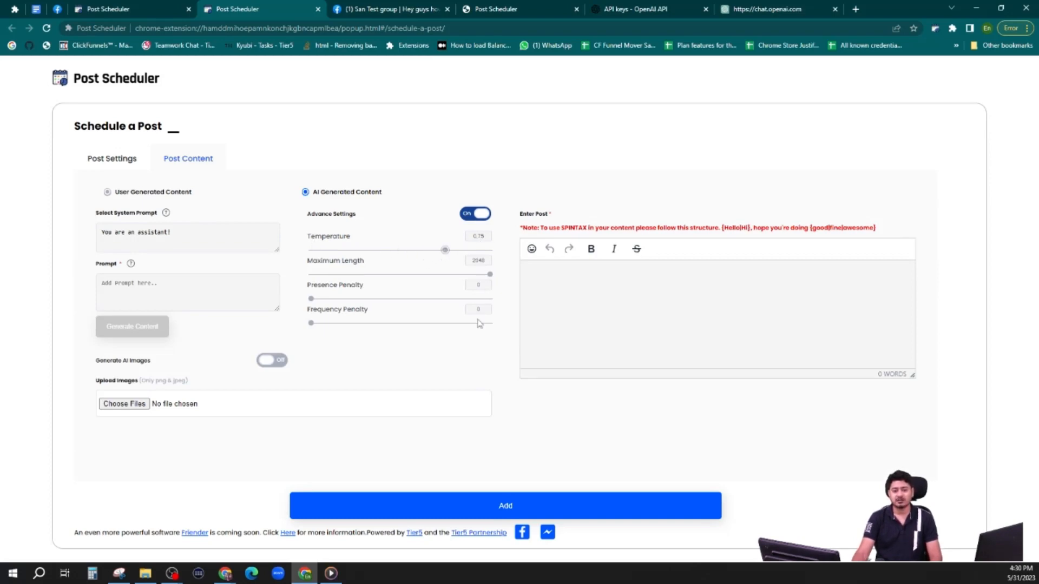
left_click(470, 215)
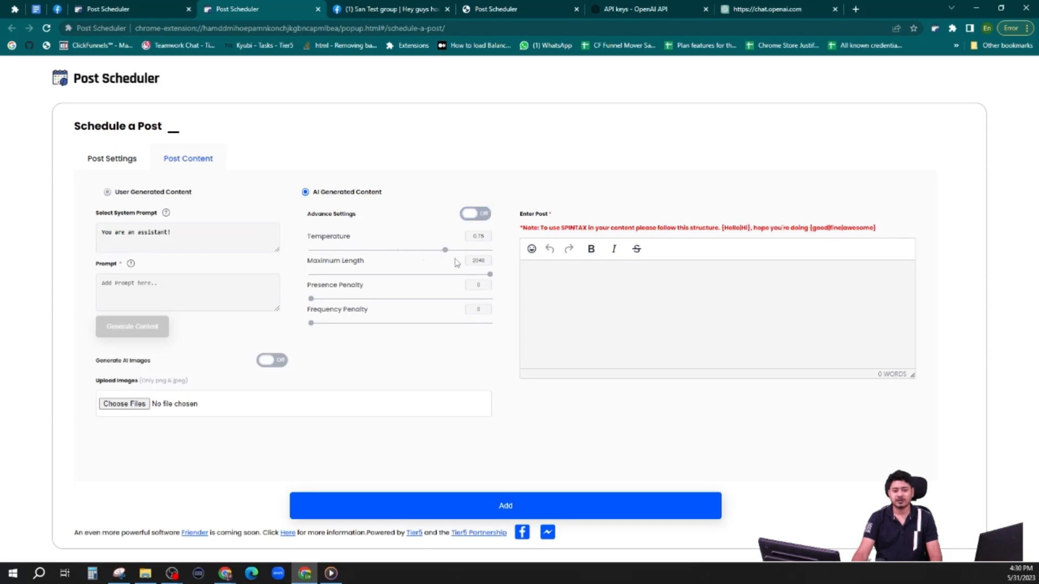
left_click(481, 214)
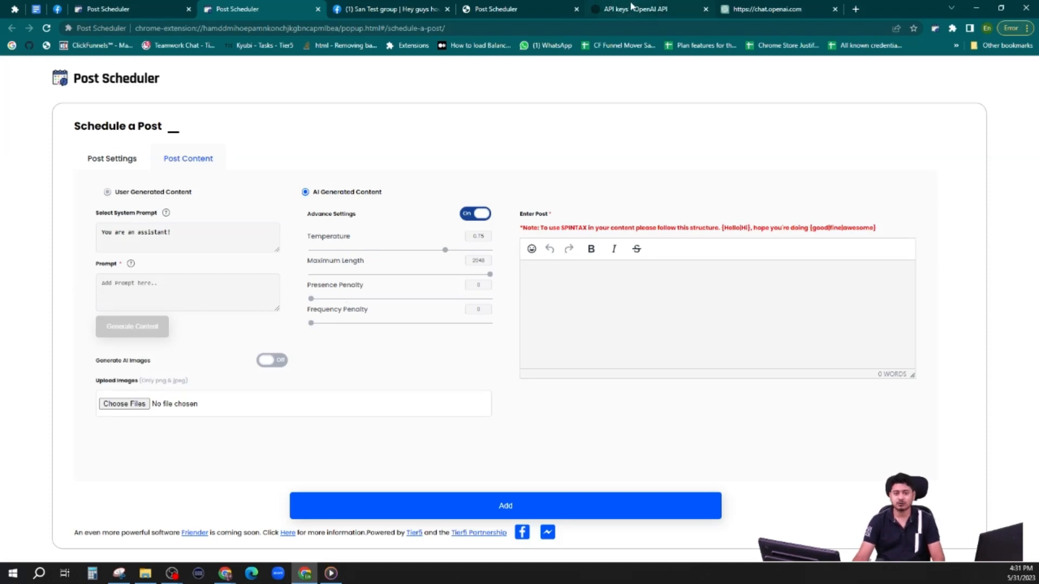
- Open the OpenAI Playground in Chat mode to examine its system message and parameter settings, and return to the Schedule a Post page
left_click(609, 10)
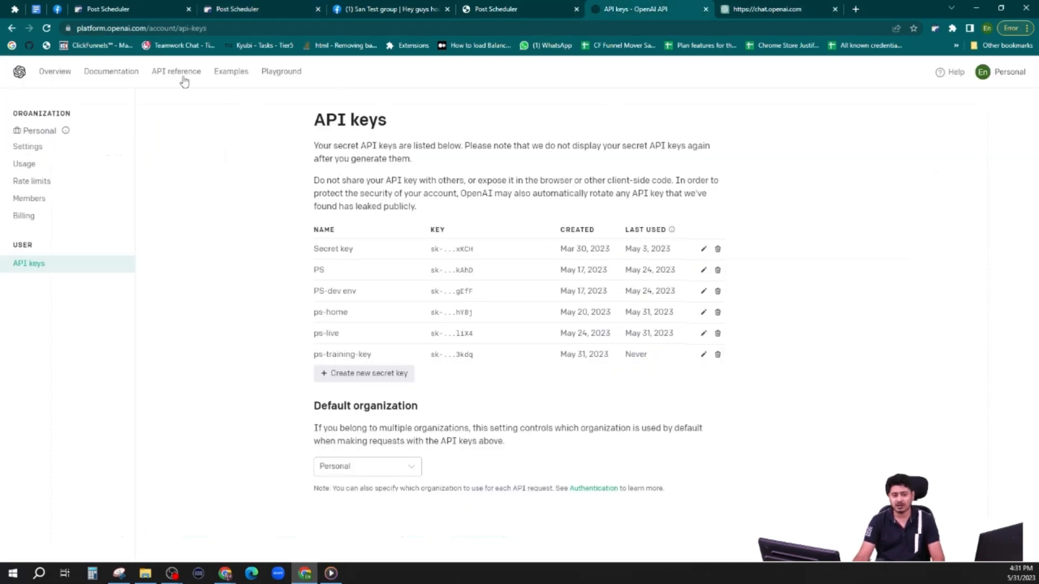
left_click(279, 73)
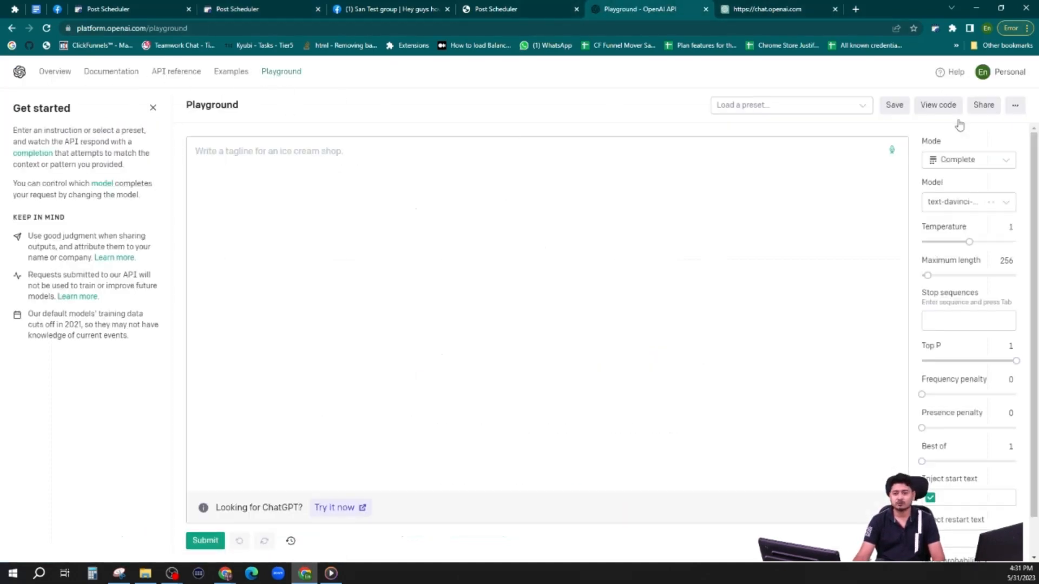
left_click(964, 161)
left_click(955, 209)
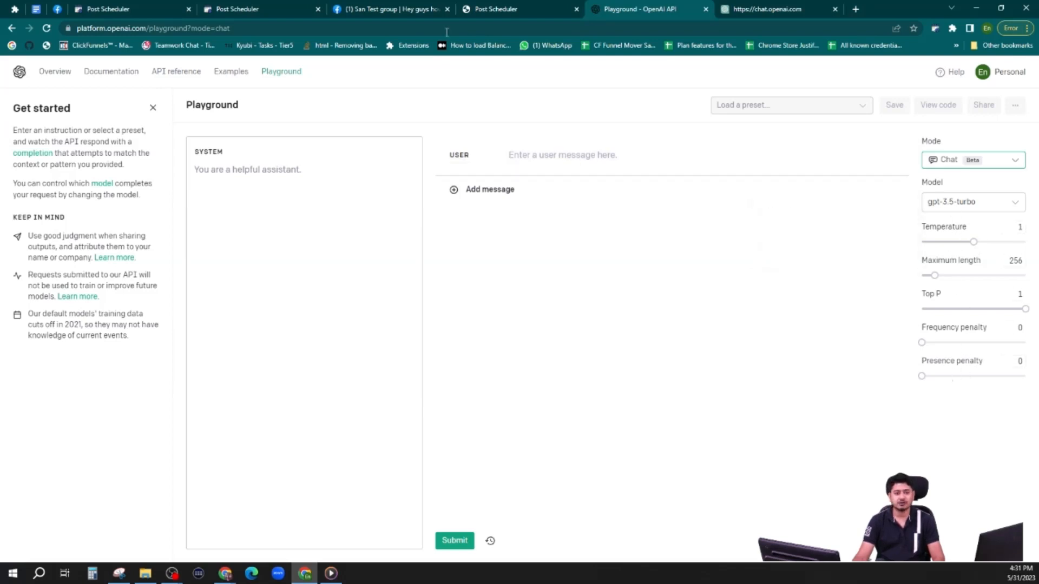
left_click(246, 9)
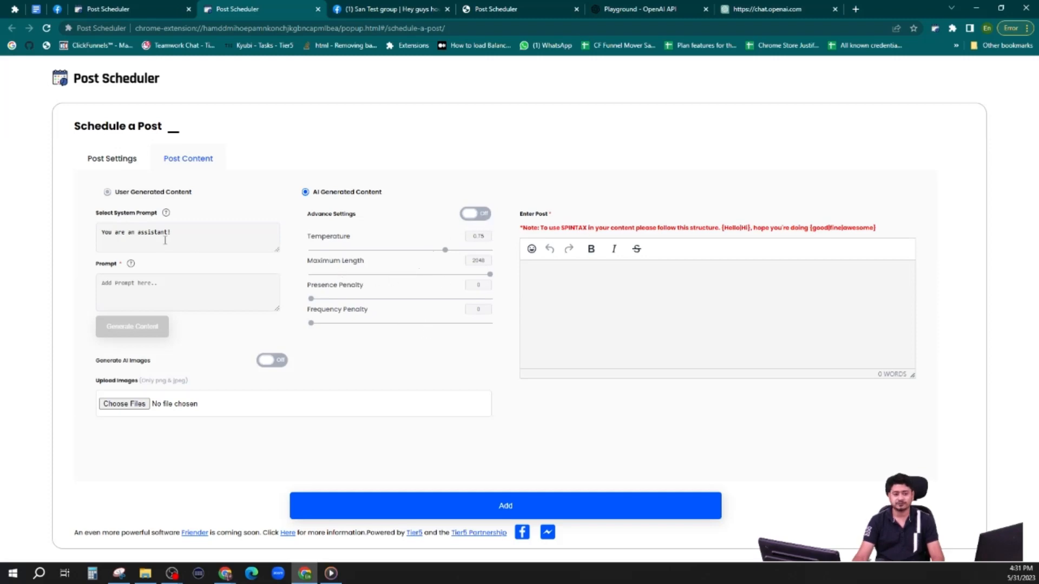
- Copy the system prompt paragraph from the Chat Gpt data document, replace the post's system prompt with it and enlarge that text box
left_click_drag(186, 232, 58, 234)
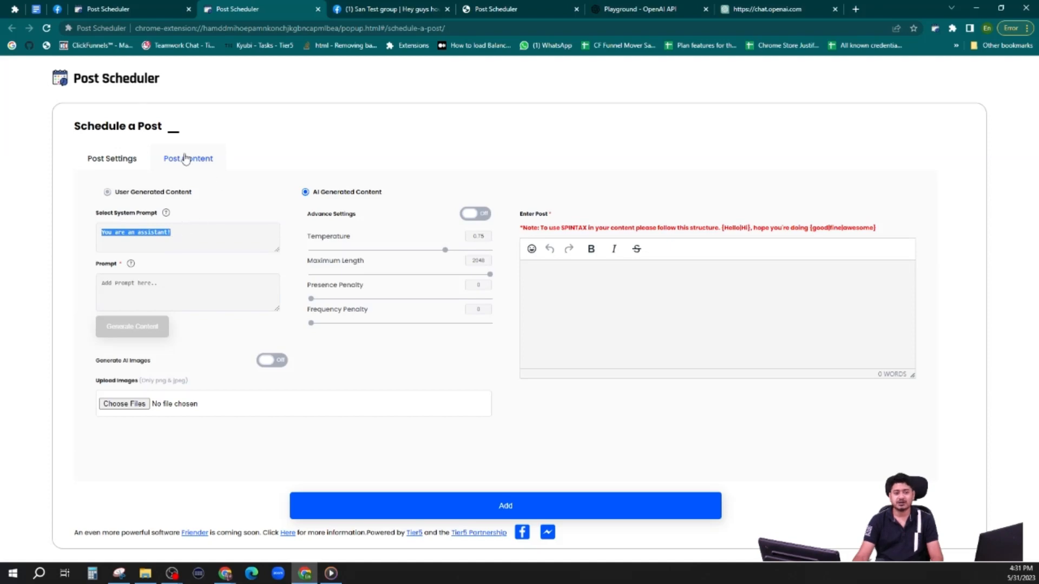
left_click(37, 10)
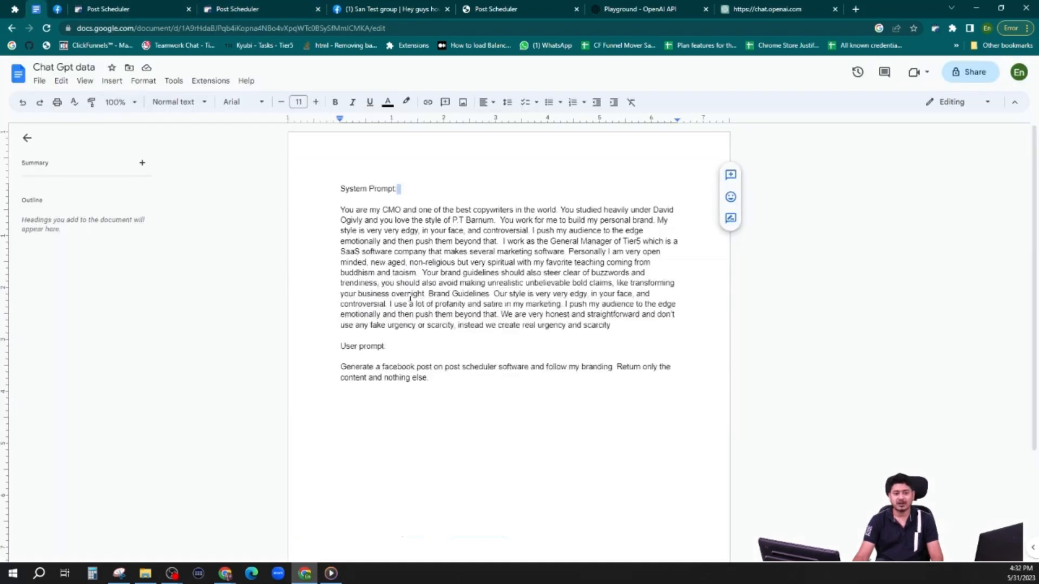
left_click_drag(611, 324, 340, 210)
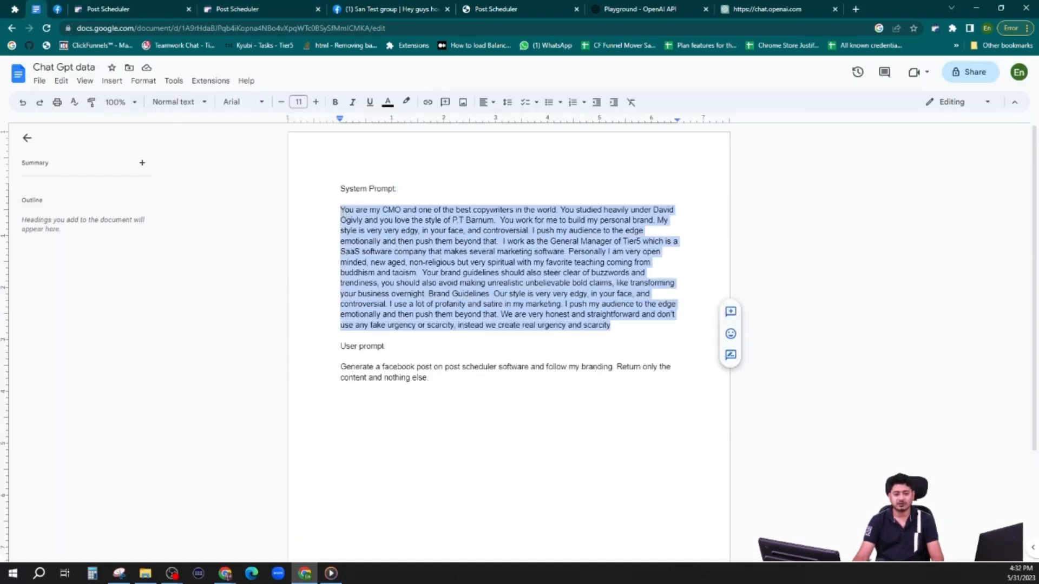
left_click(227, 9)
left_click_drag(252, 230, 93, 225)
key("ctrl+v")
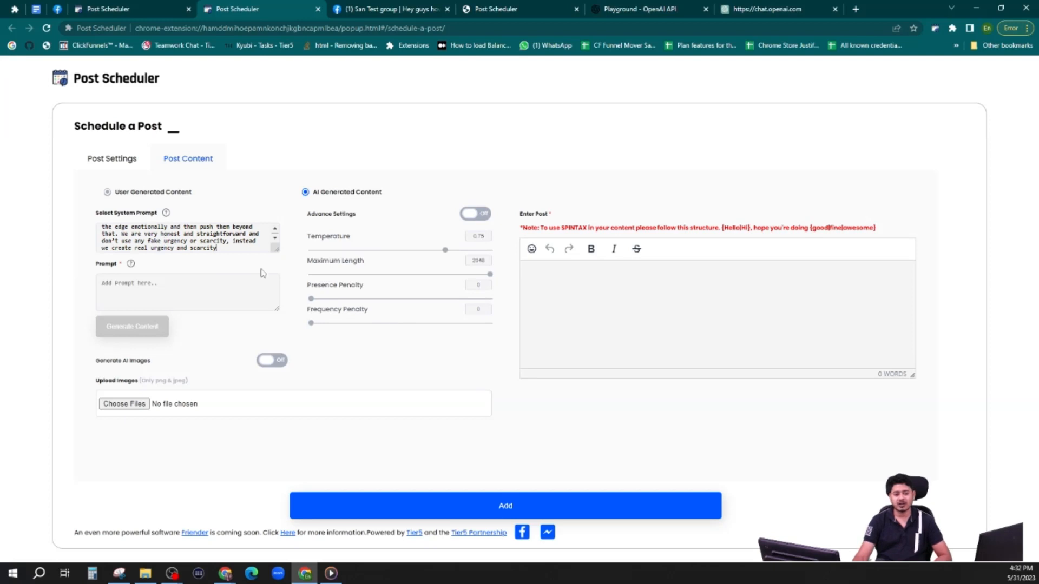
left_click_drag(276, 249, 275, 283)
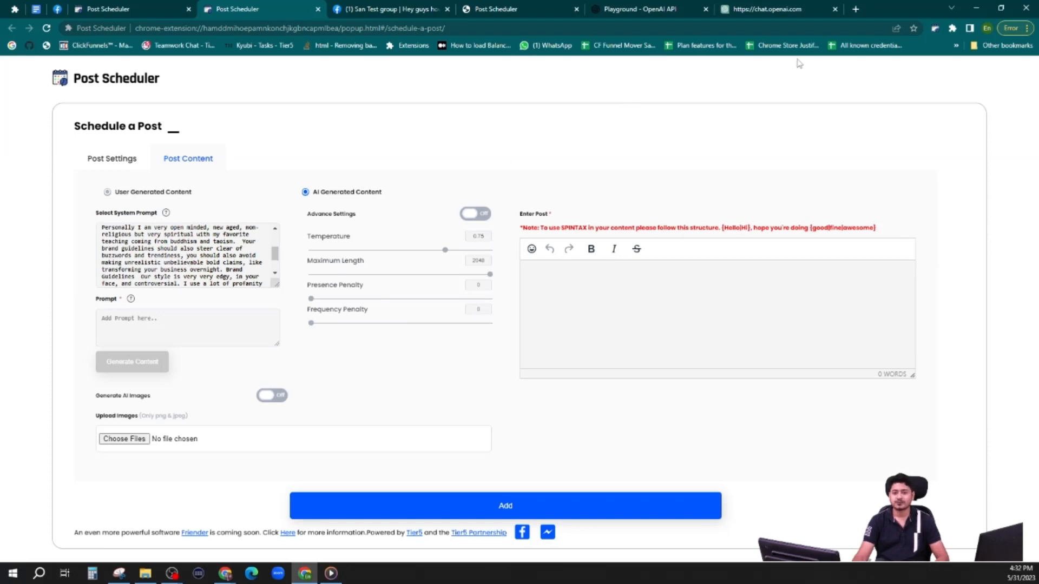
- Replace the system prompt in the extension's ChatGPT settings with the copied CMO copywriter text and update the key settings
left_click(934, 27)
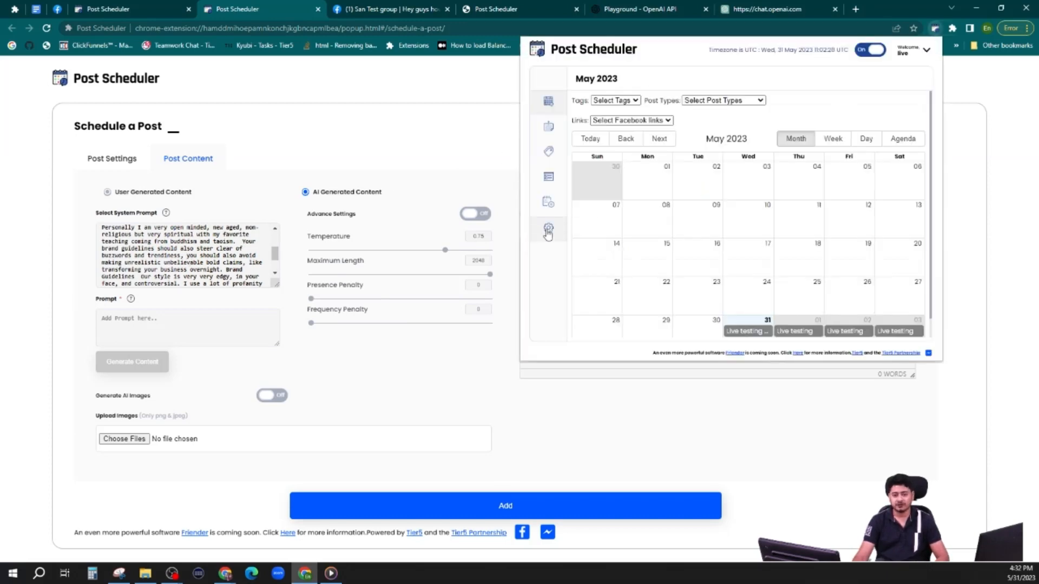
left_click(548, 227)
left_click(797, 86)
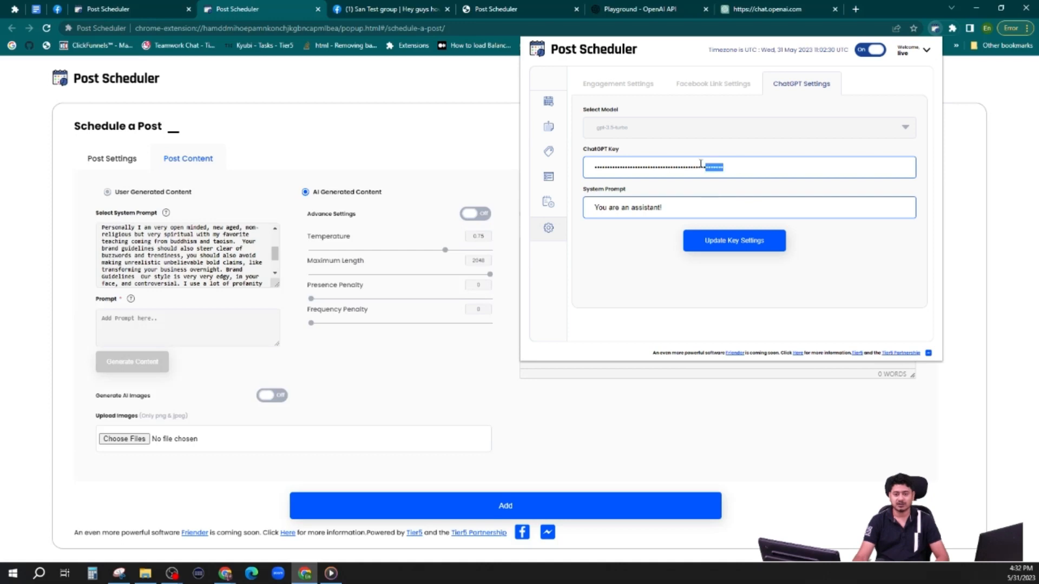
key("ctrl+a")
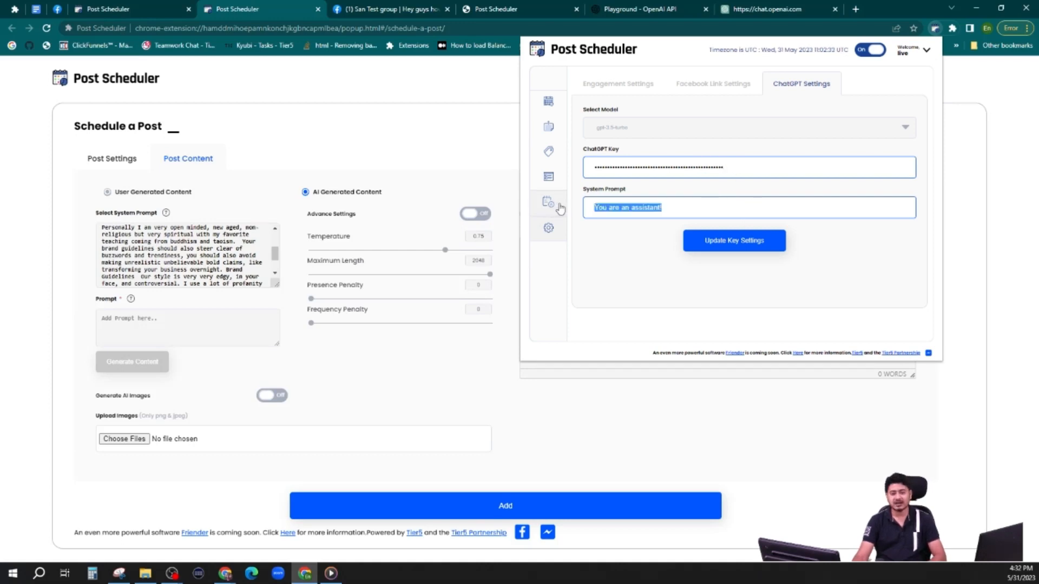
key("ctrl+v")
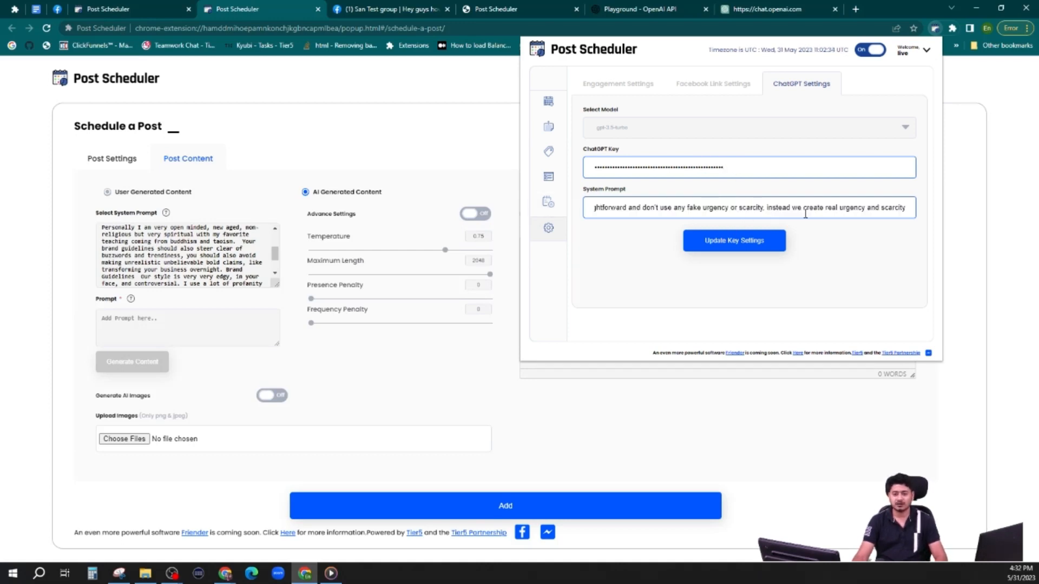
left_click(756, 244)
left_click(730, 264)
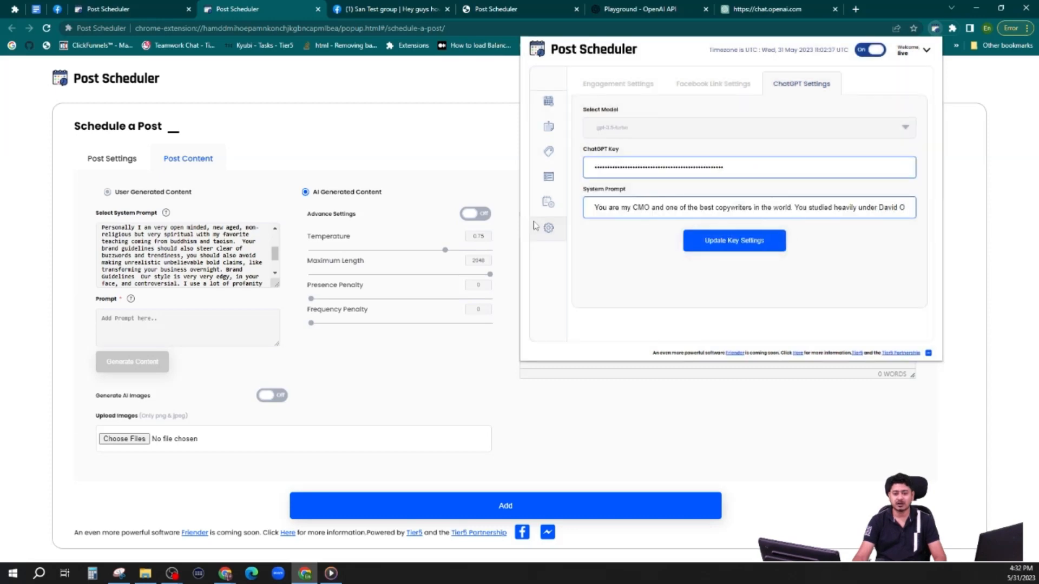
- Reload the Schedule a Post page and set the post content to AI Generated Content to check the system prompt
left_click(46, 28)
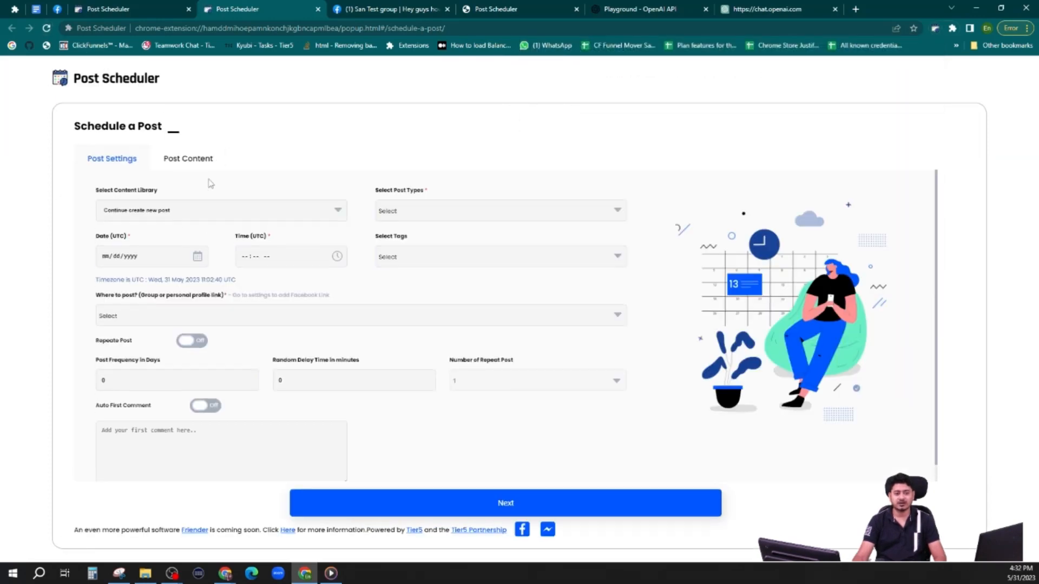
left_click(191, 161)
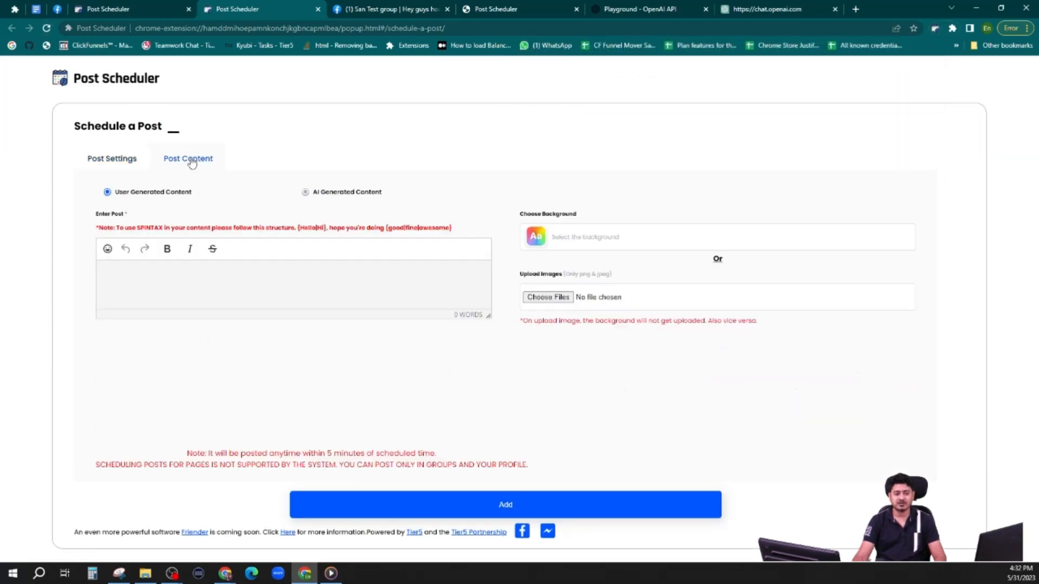
left_click(307, 193)
mouse_move(277, 250)
left_mouse_down()
mouse_move(287, 417)
mouse_move(285, 250)
left_mouse_up()
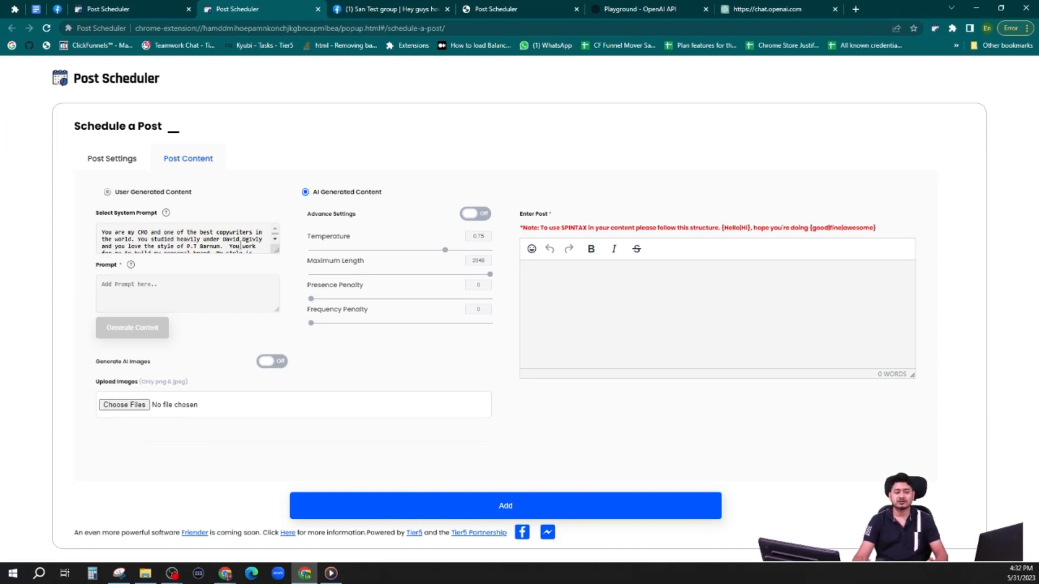
- In the post settings, set the post's UTC date to 05/31/2023
left_click(112, 159)
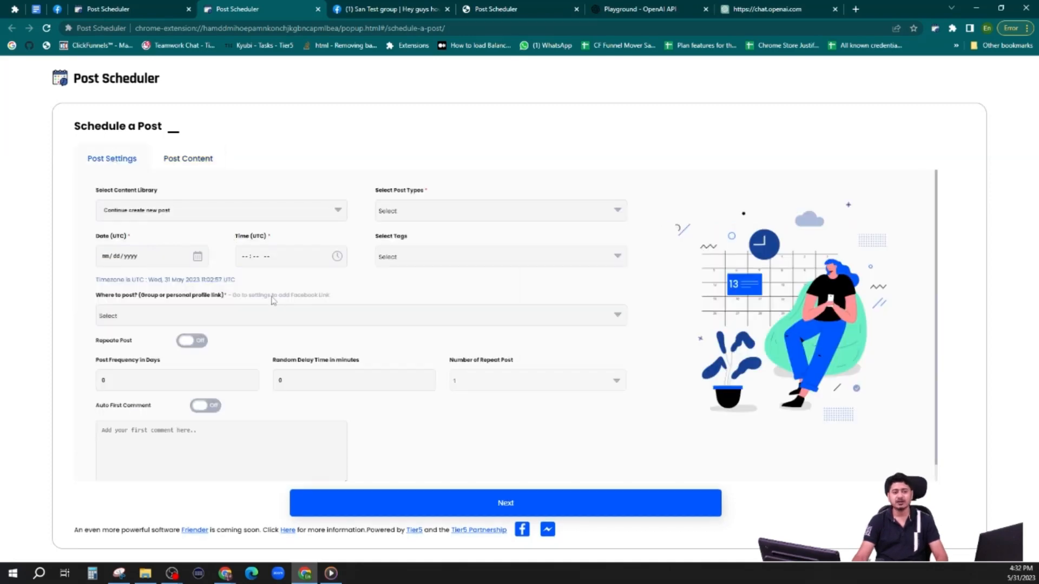
left_click(197, 257)
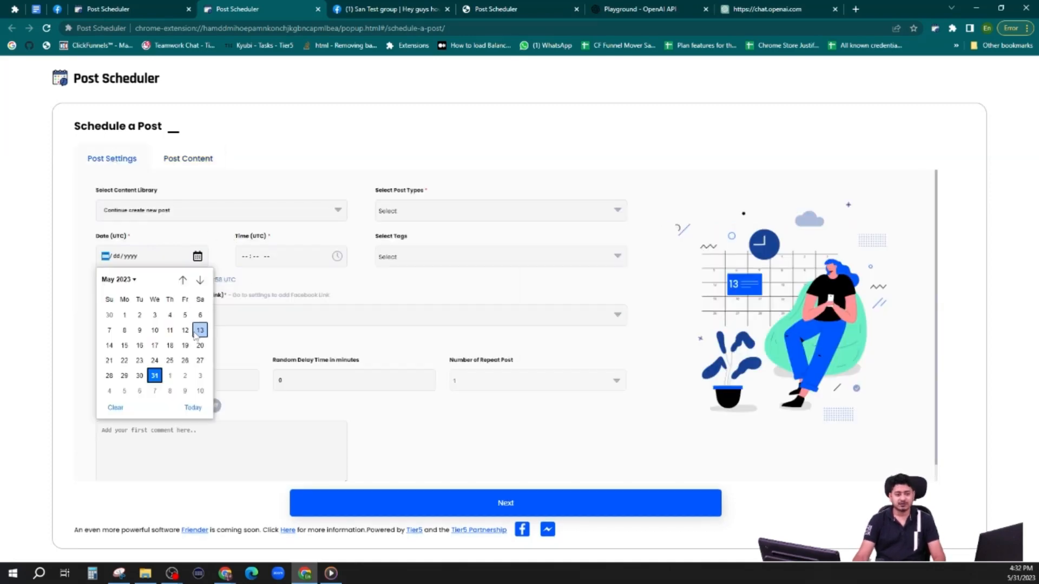
left_click(157, 381)
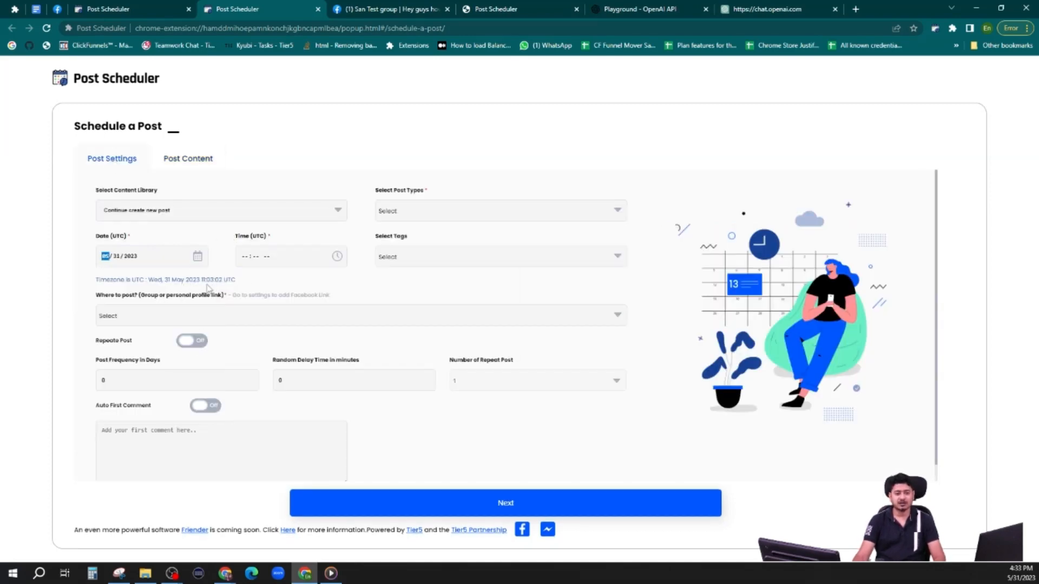
- Set the post's UTC time to 11:06 AM
left_click(337, 256)
scroll(257, 392, "down", 1)
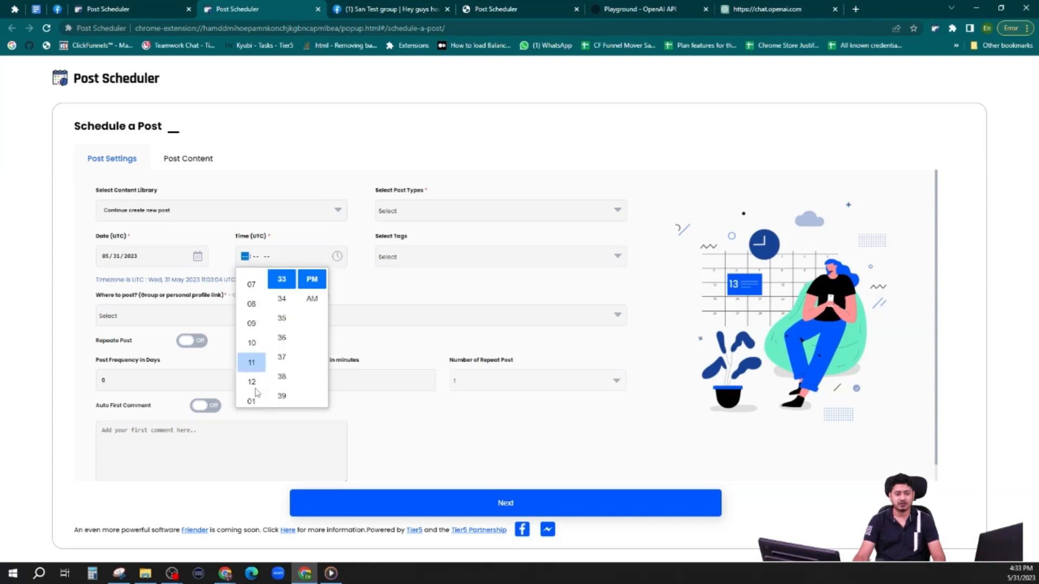
left_click(252, 362)
left_click(287, 358)
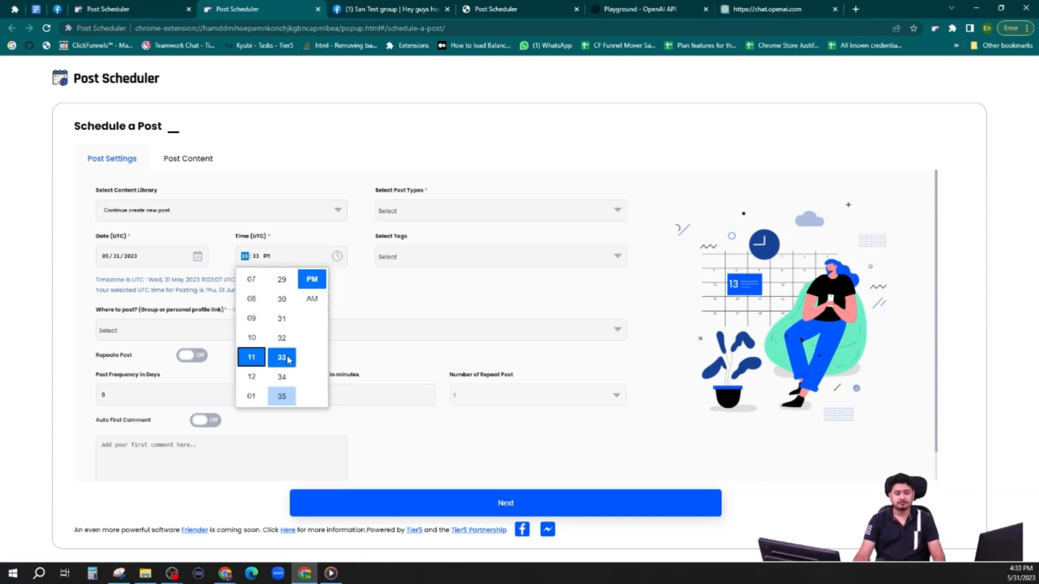
scroll(286, 358, "down", 10)
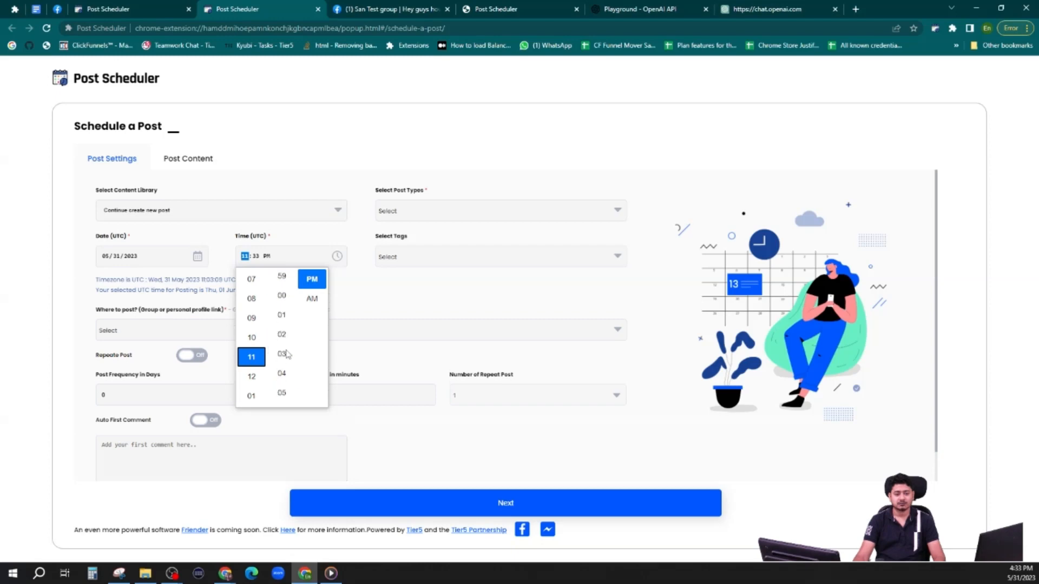
scroll(287, 354, "down", 1)
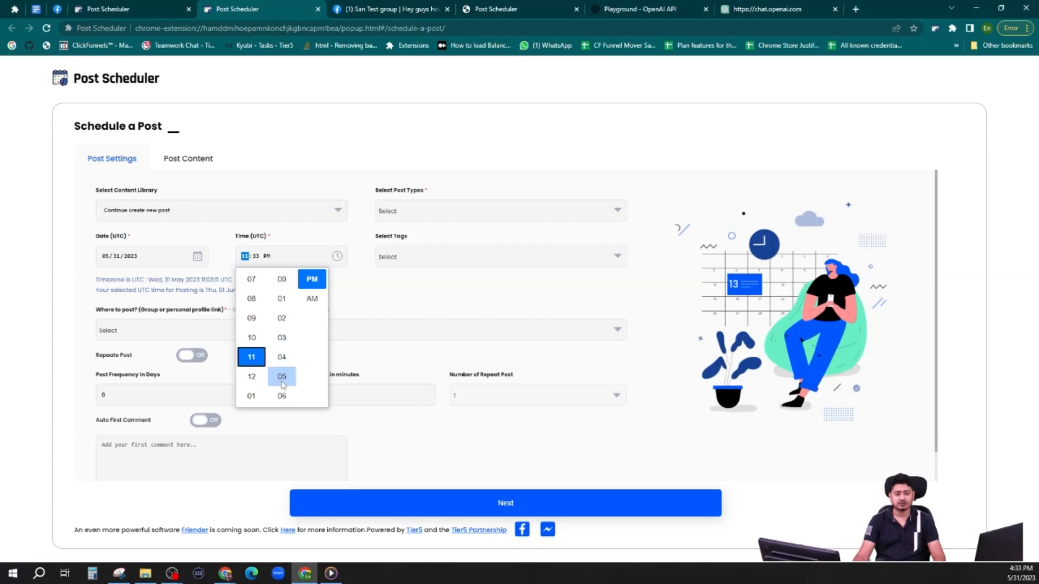
left_click(281, 395)
left_click(408, 304)
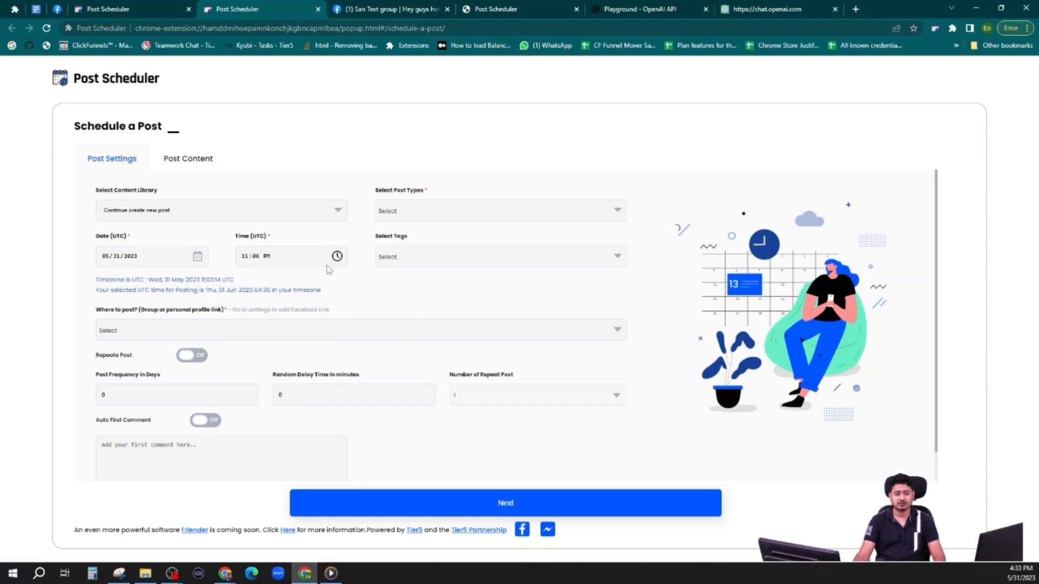
left_click(337, 256)
left_click(311, 297)
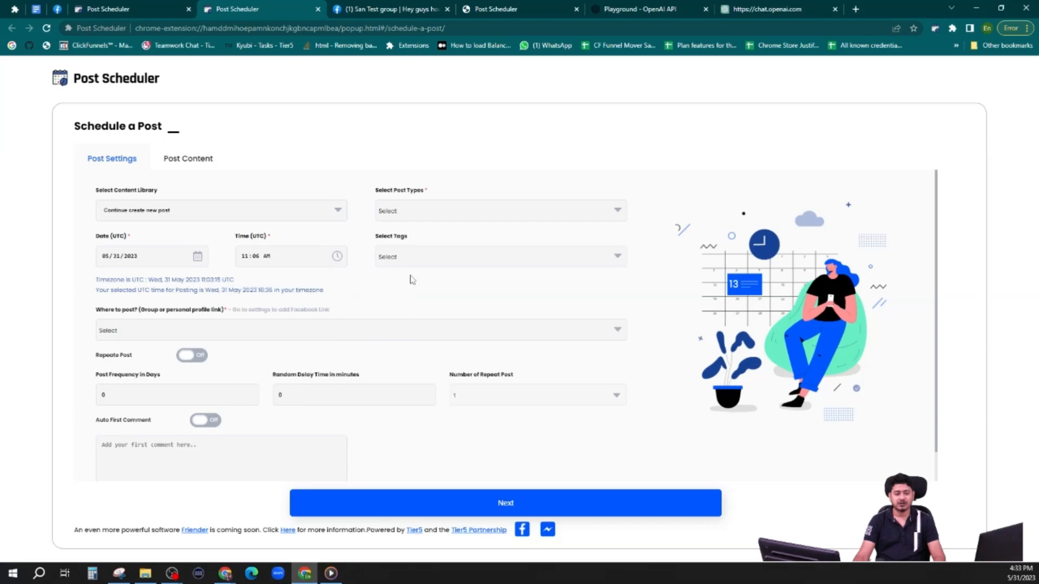
- Choose Live testing as both the post type and the tag
left_click(409, 209)
left_click(394, 250)
left_click(391, 260)
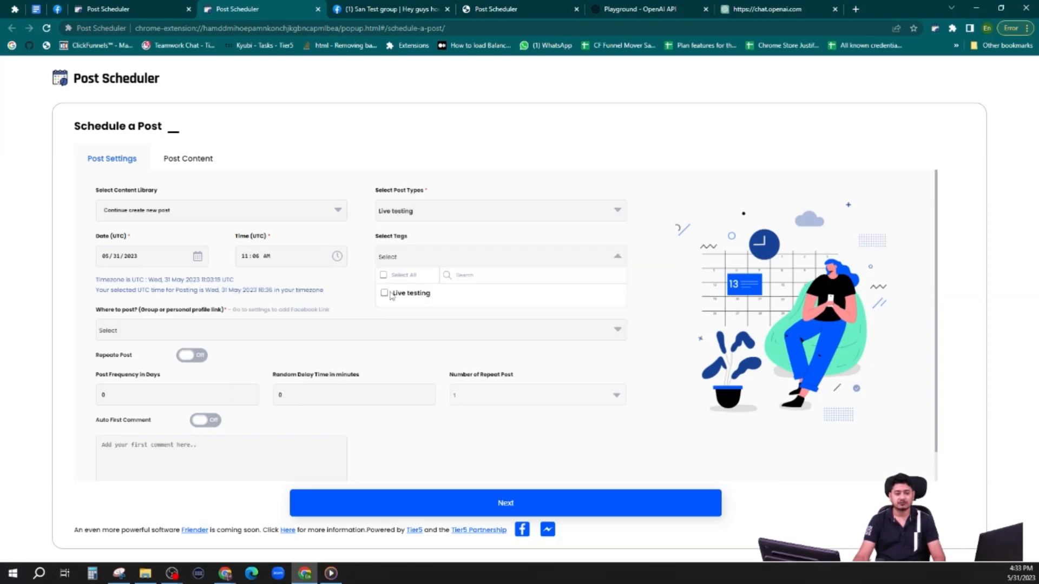
left_click(384, 294)
left_click(343, 322)
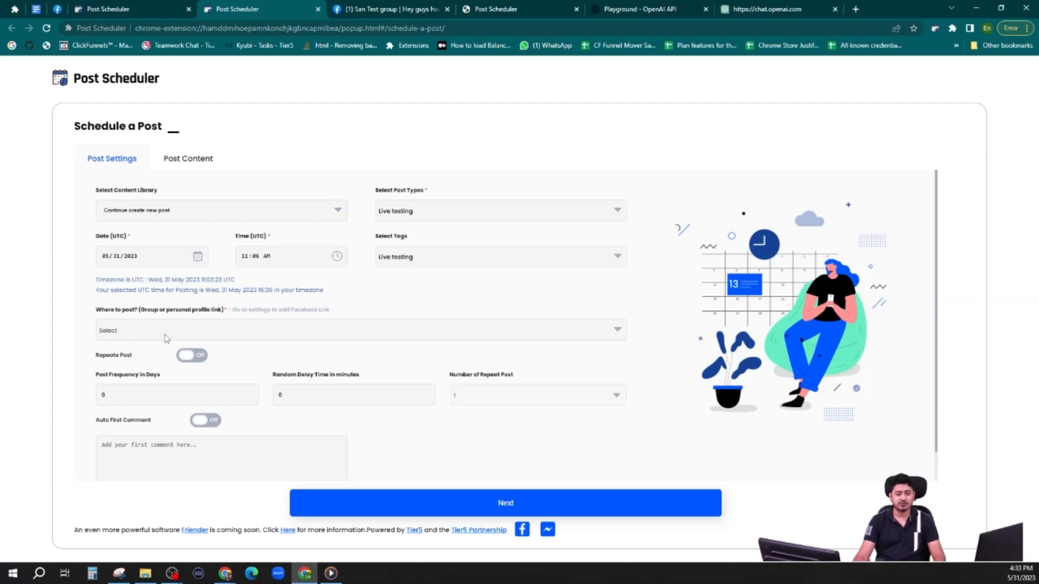
- Select Profile, saas, Tier5 partnership and Deals and training as the places to post
left_click(143, 331)
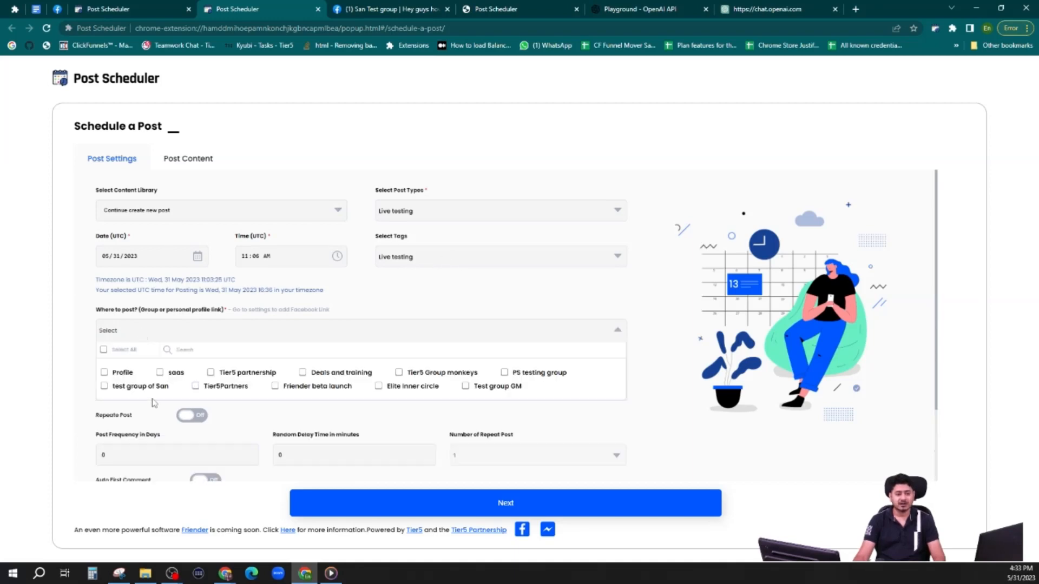
left_click(104, 374)
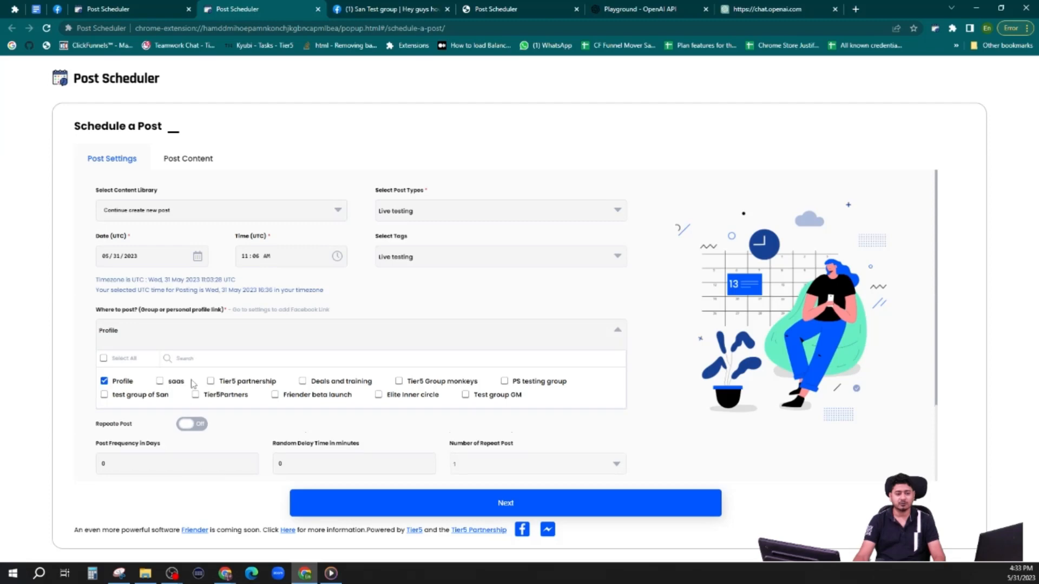
left_click(160, 380)
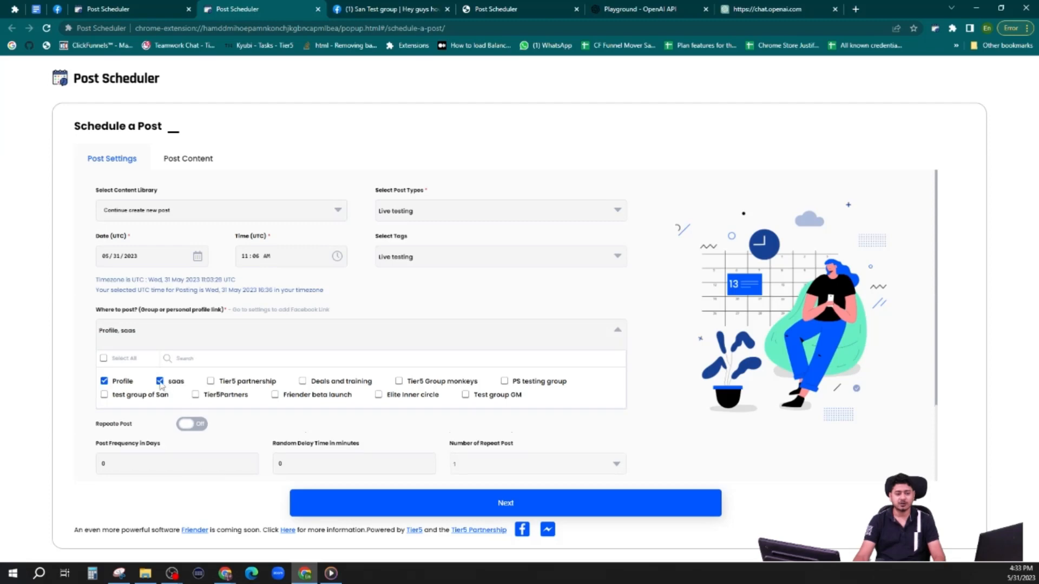
left_click(210, 382)
left_click(302, 381)
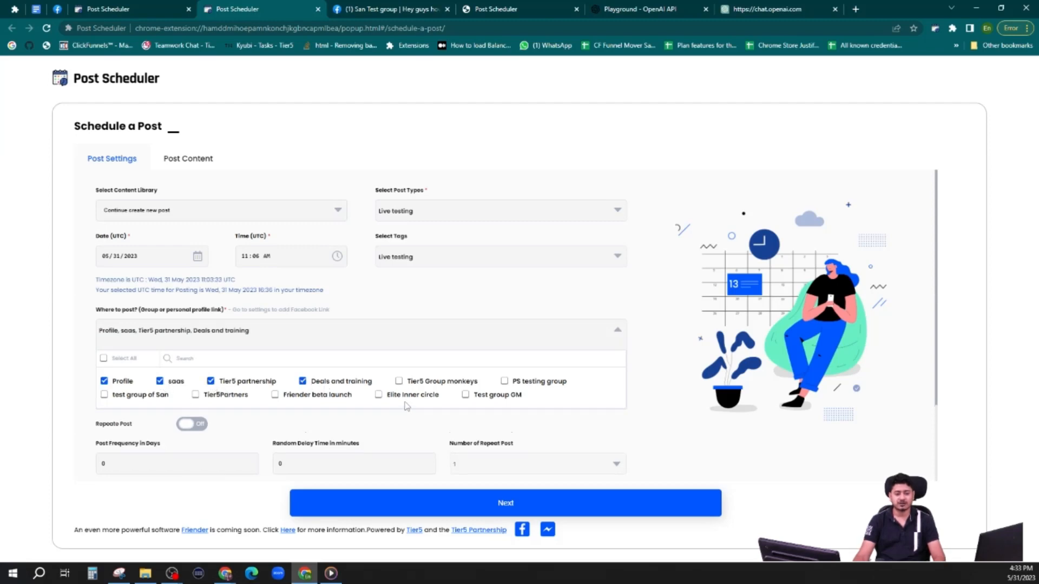
left_click(228, 346)
- Turn on Repeate Post and set the post frequency to 1 day
scroll(202, 439, "down", 2)
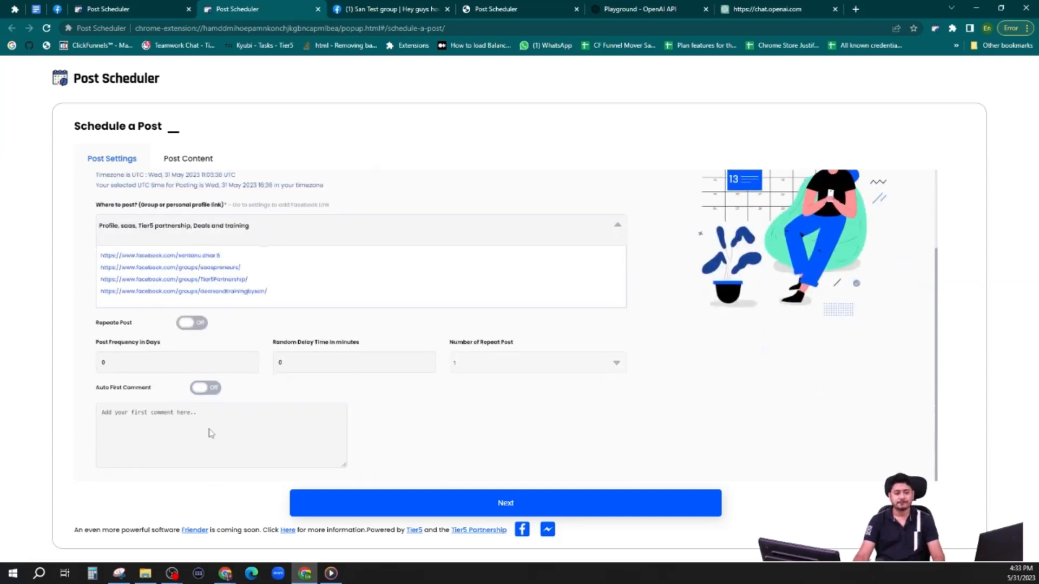
left_click(189, 323)
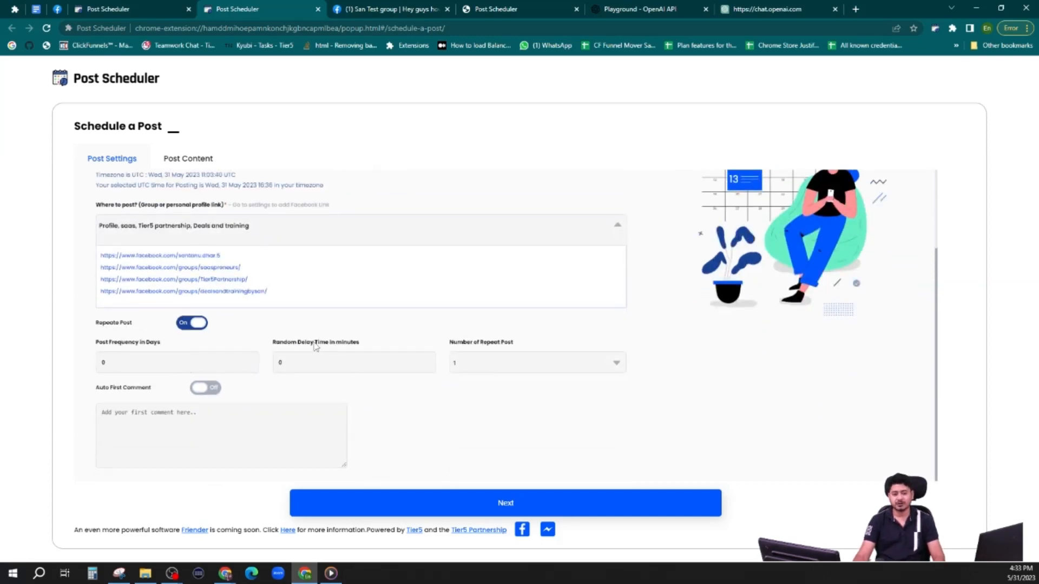
left_click_drag(118, 359, 102, 366)
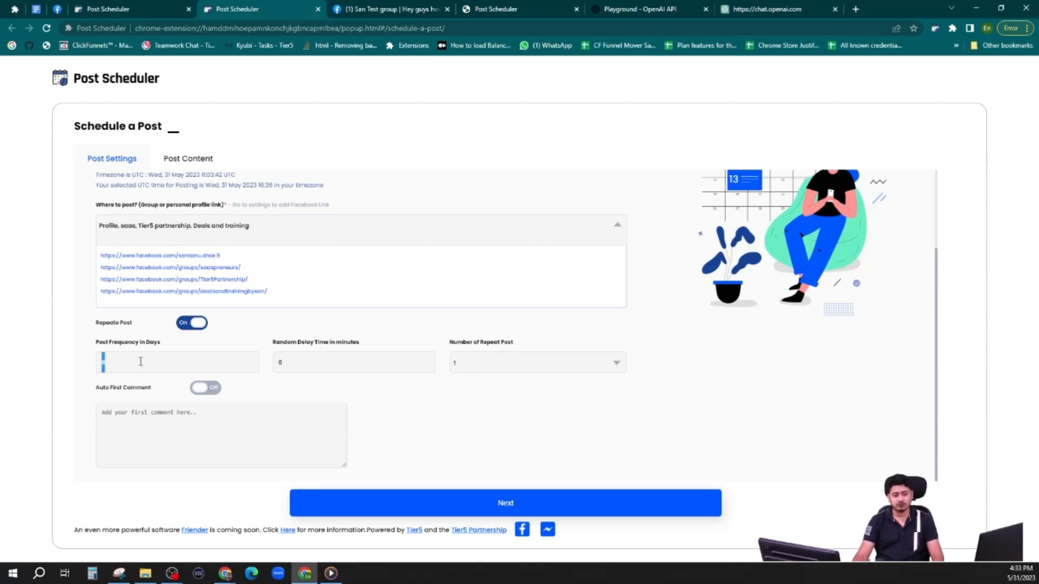
left_click(191, 326)
scroll(265, 413, "up", 1)
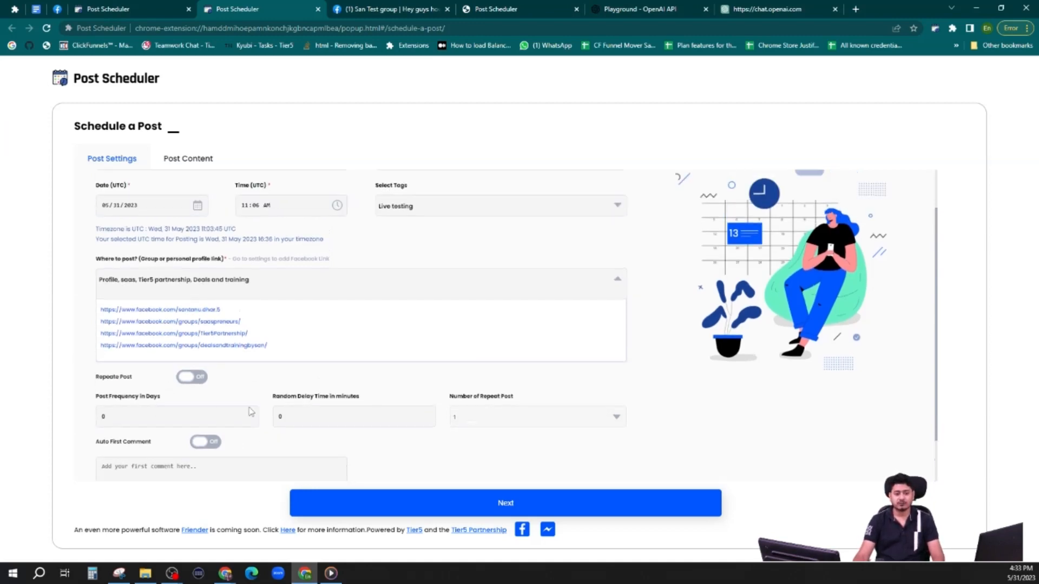
scroll(211, 401, "down", 1)
left_click(198, 326)
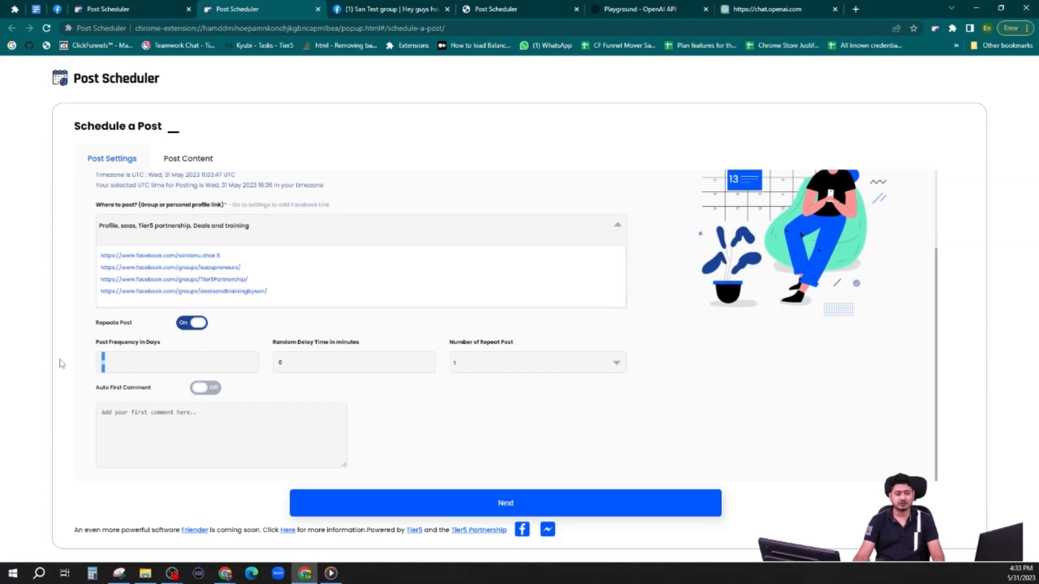
type("1")
- Set the random delay time to 60 minutes and the number of repeat posts to 5
left_click_drag(286, 364, 269, 381)
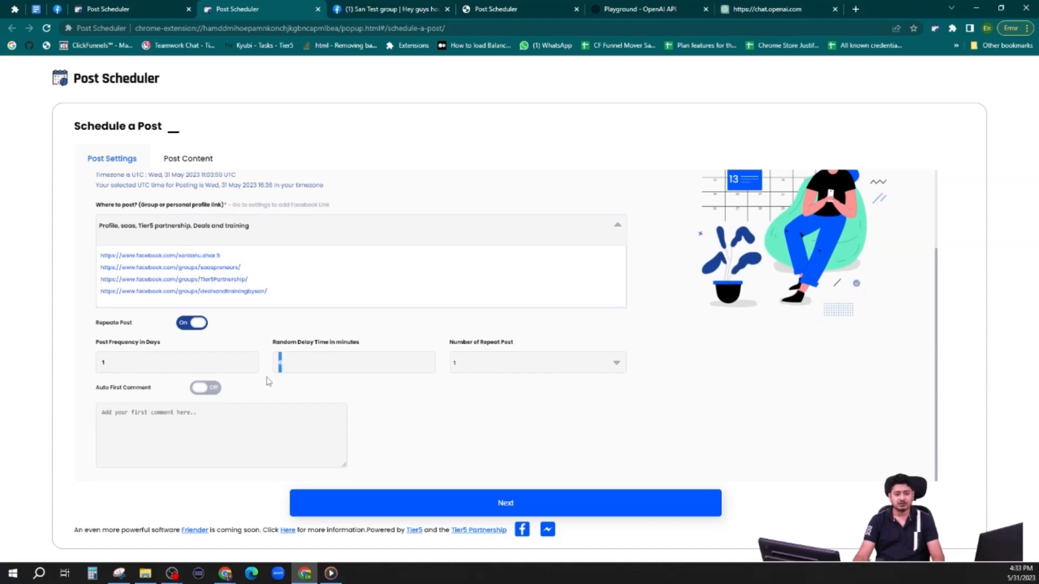
type("60")
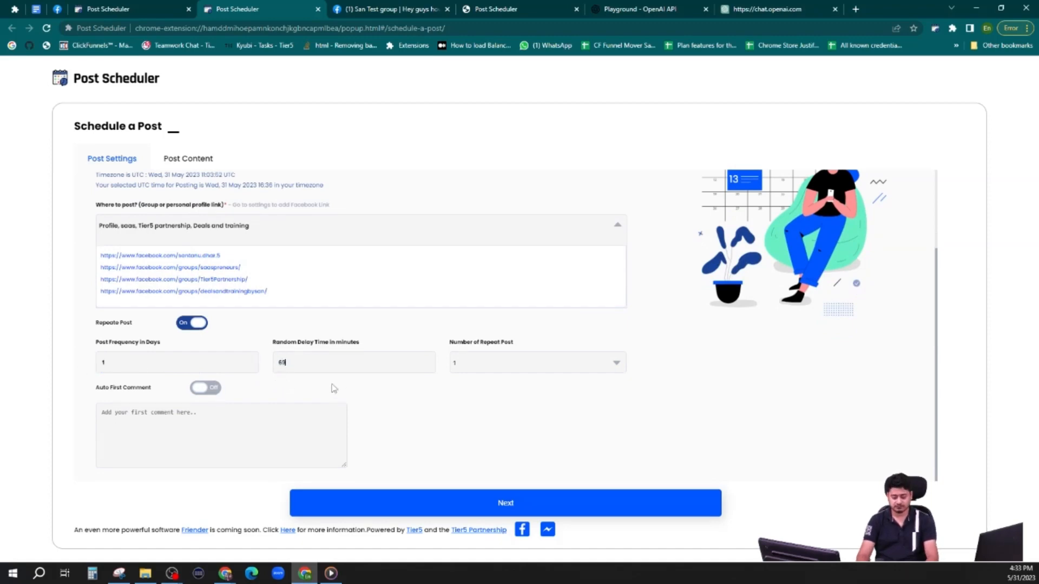
left_click(480, 363)
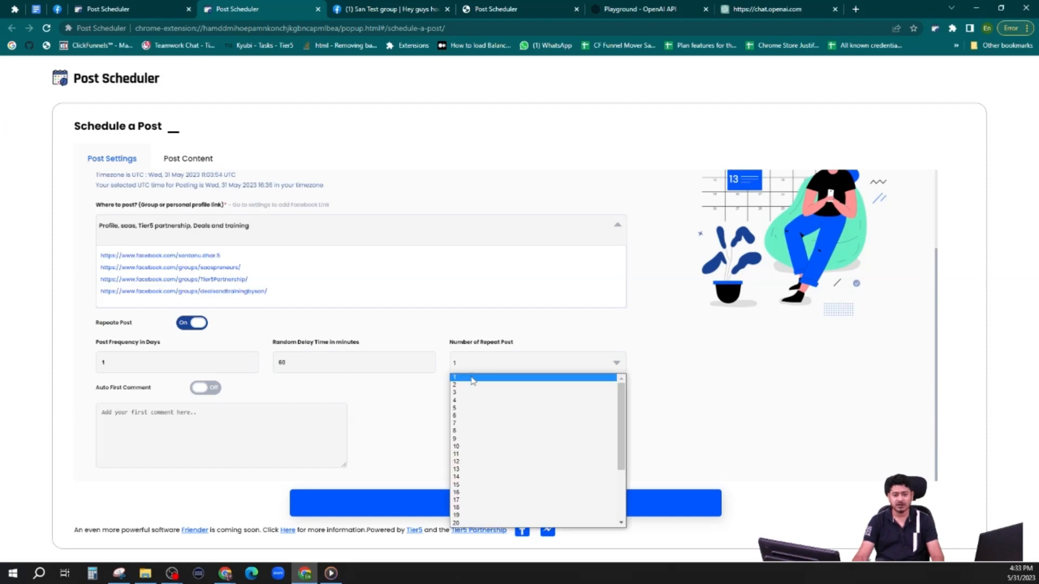
left_click(468, 409)
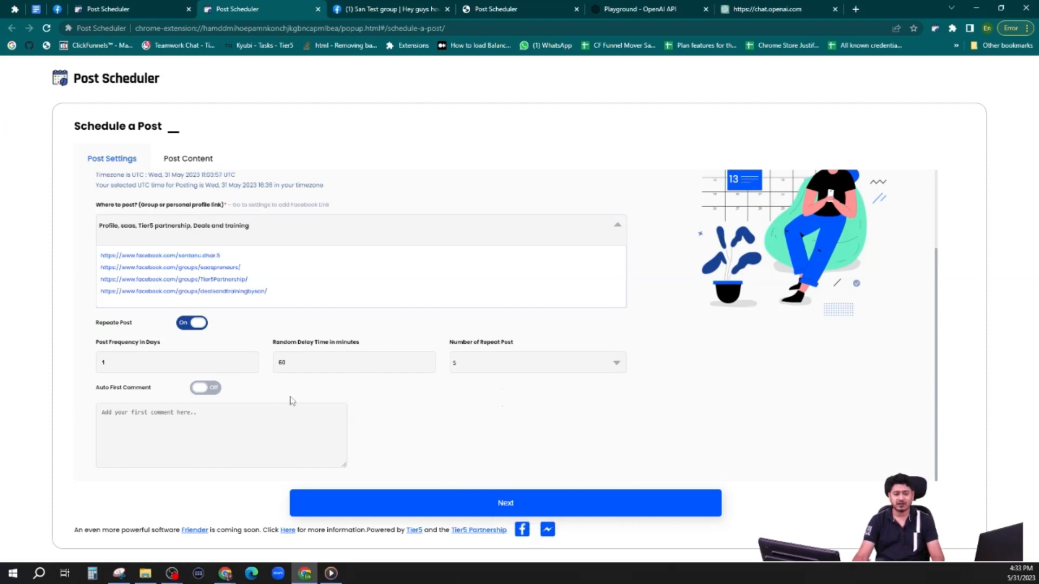
- Turn on Auto First Comment and enter "Check out my videos on all the new features of post scheduler here"
left_click(208, 389)
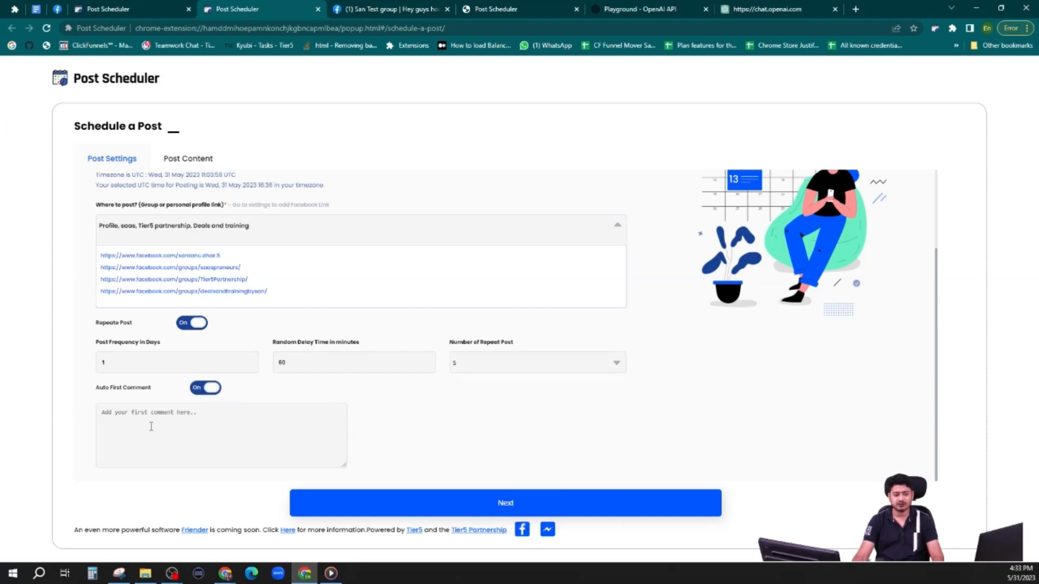
left_click(206, 429)
type("Check out my videos on t")
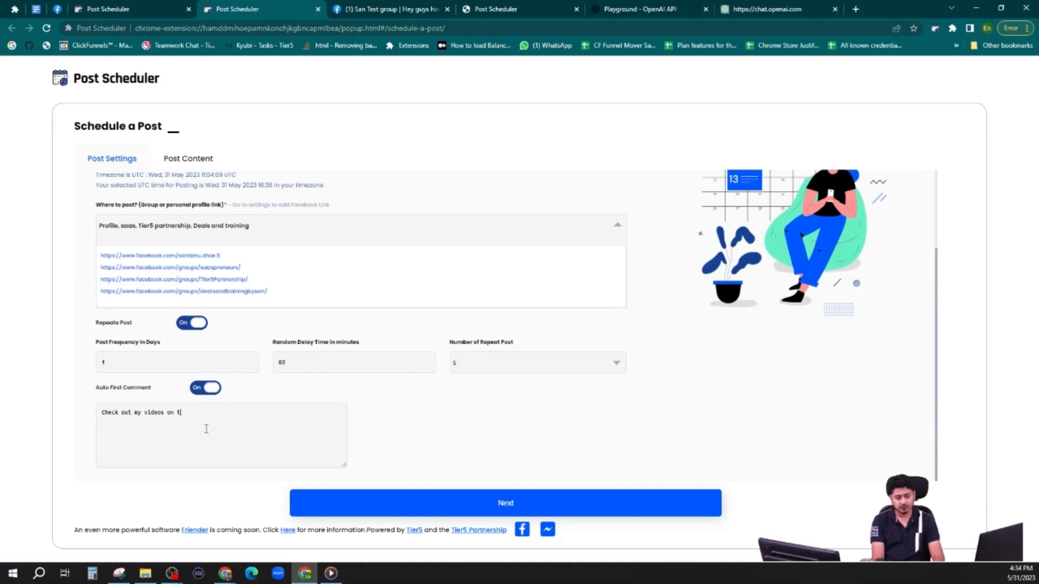
type("ll the new features of post scheduler here")
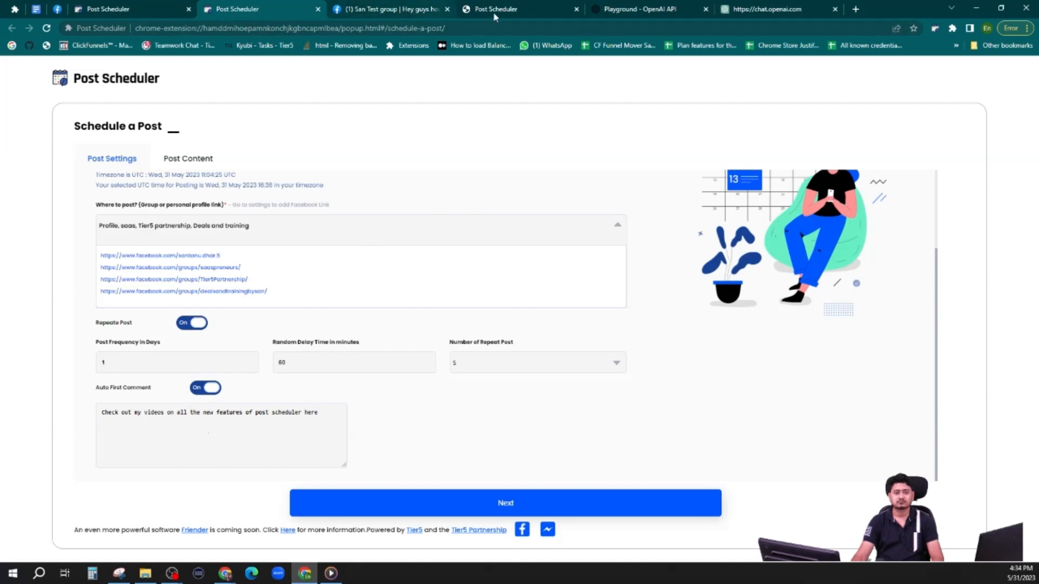
- Switch to YouTube in a new browser tab and open the account's own channel page
left_click(855, 9)
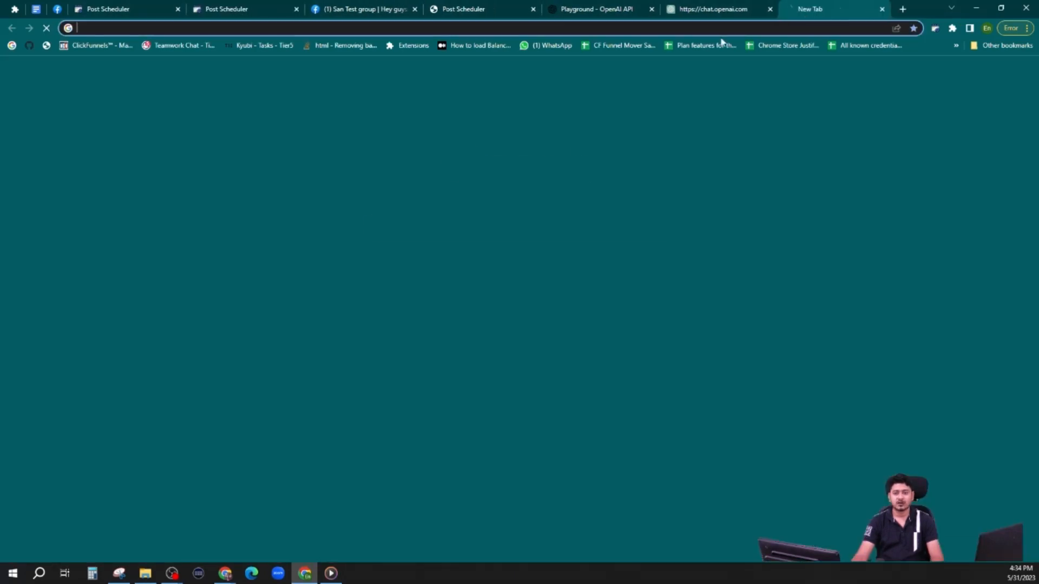
left_click(584, 24)
type("you")
key("Return")
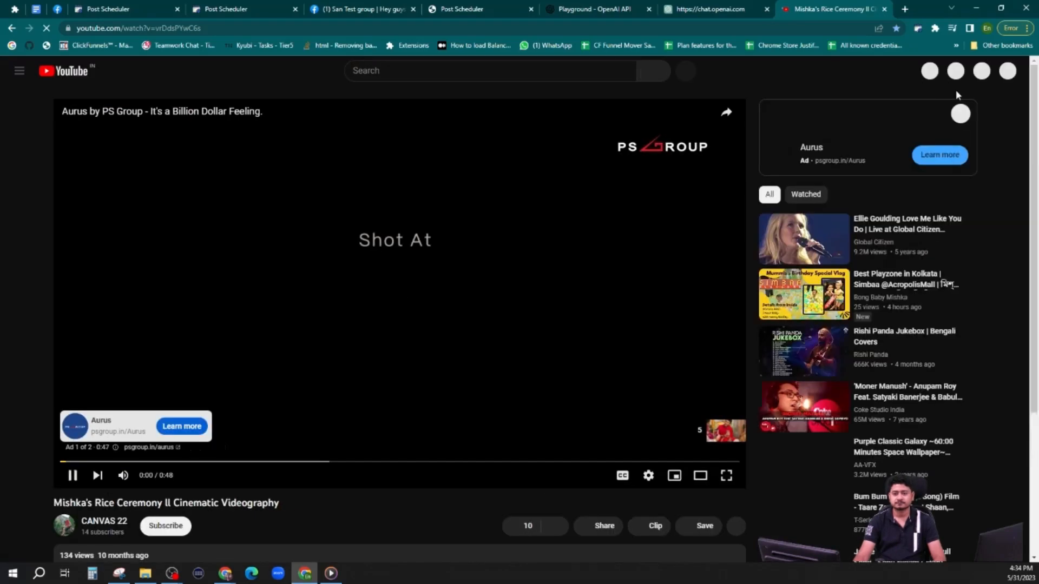
left_click(1004, 70)
left_click(918, 154)
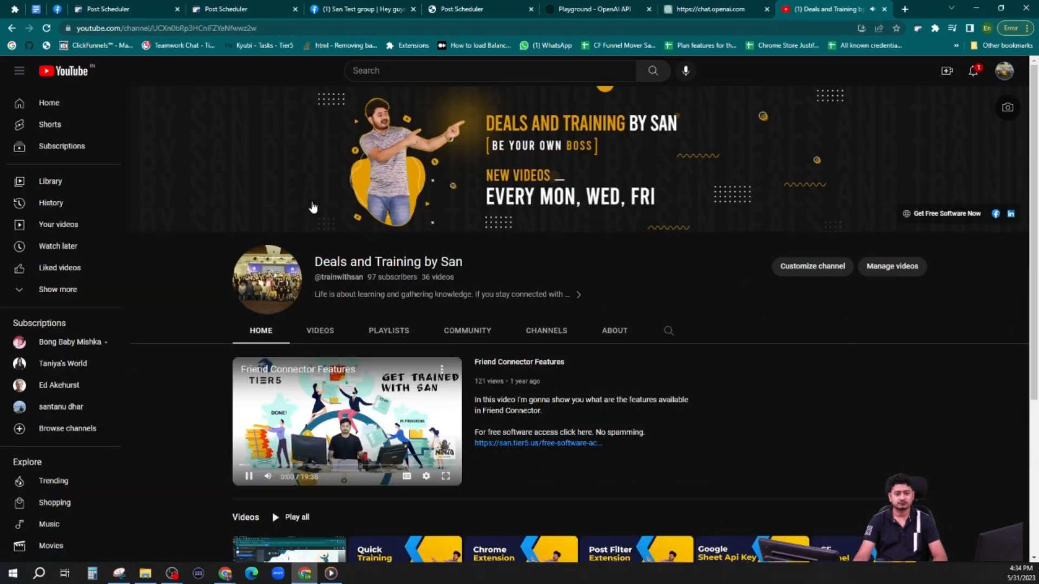
- Copy the YouTube channel's URL and add it on a new line of the first comment in Post Scheduler
left_click(285, 25)
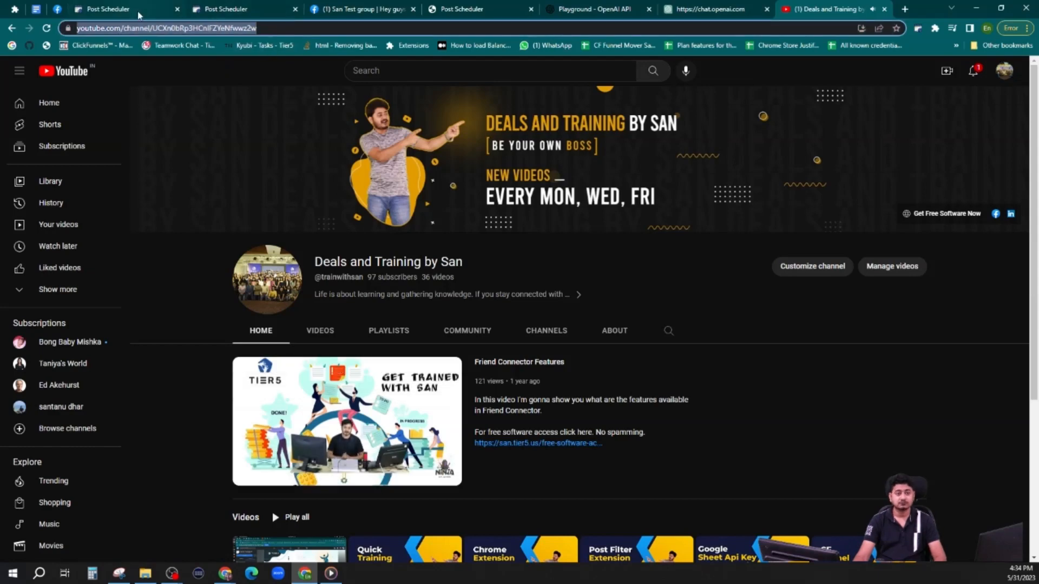
left_click(222, 9)
type("https://www.youtube.com/channel/UCXn0bRp3HCnlFZYeNfwaz2w")
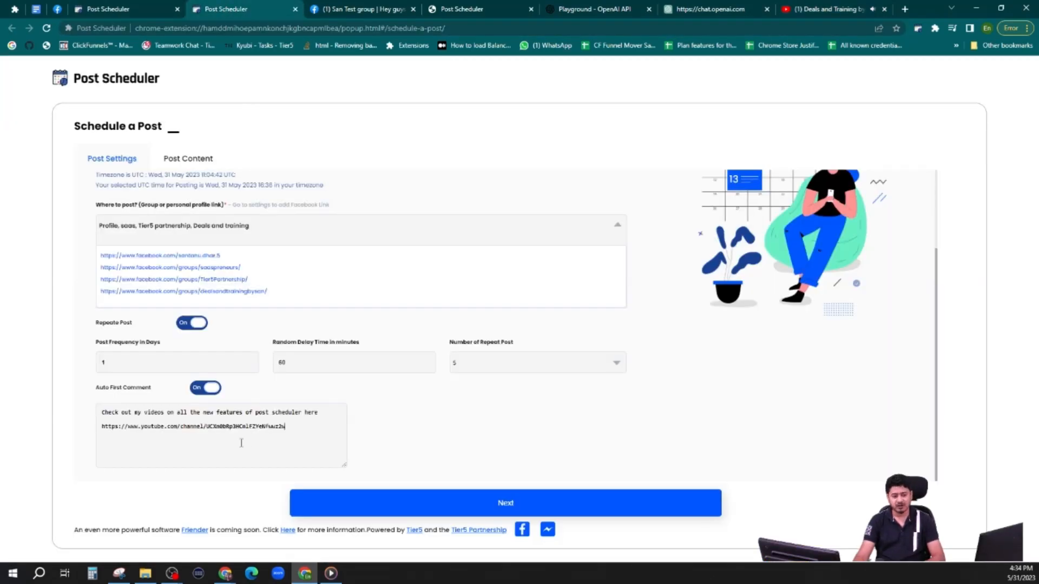
- Proceed to the post content, look through the system prompt and begin the AI prompt with "Gene"
left_click(443, 497)
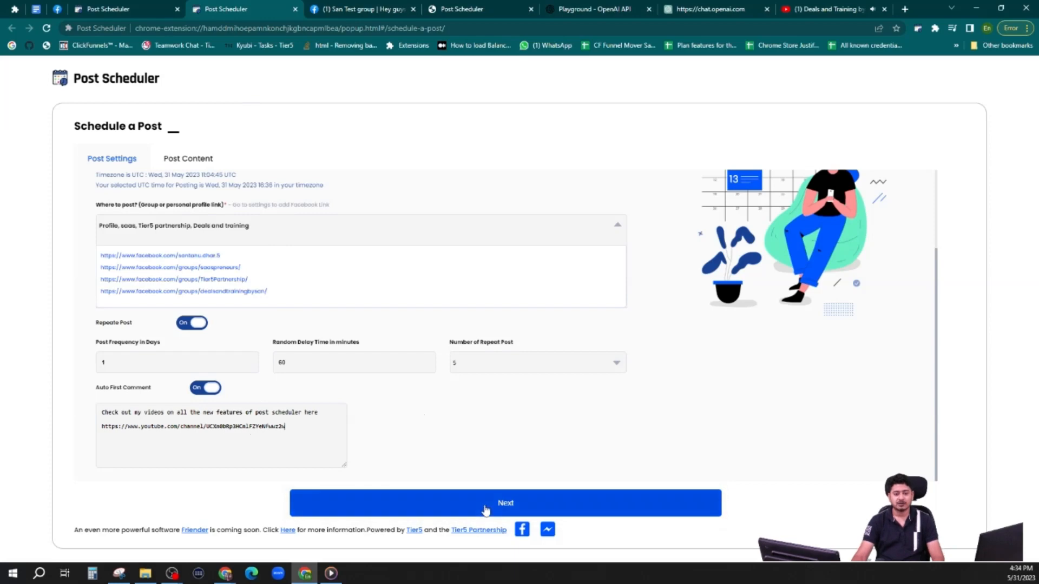
left_click_drag(278, 252, 276, 319)
scroll(170, 301, "down", 2)
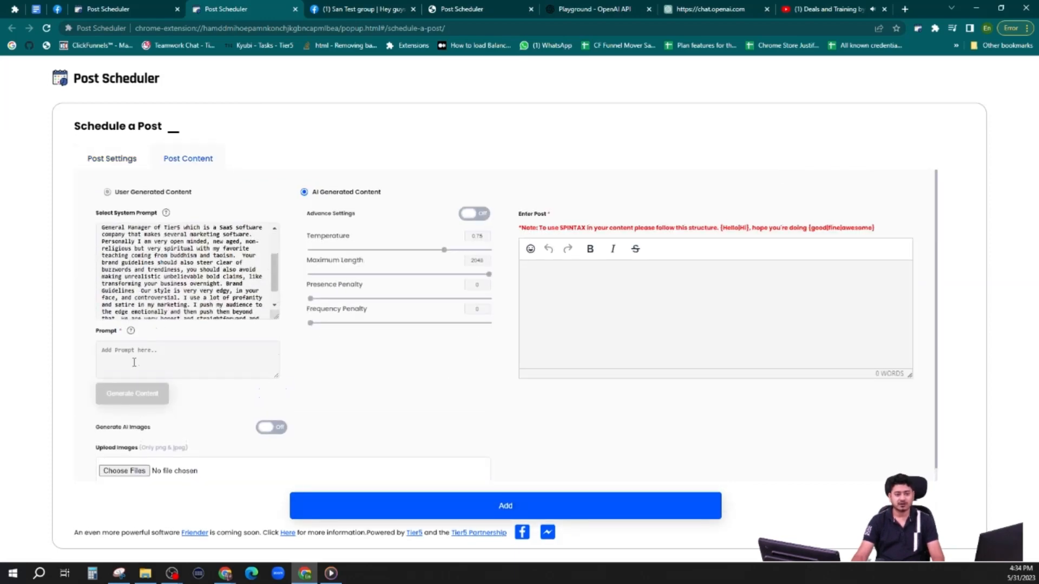
left_click(170, 364)
type("Gene")
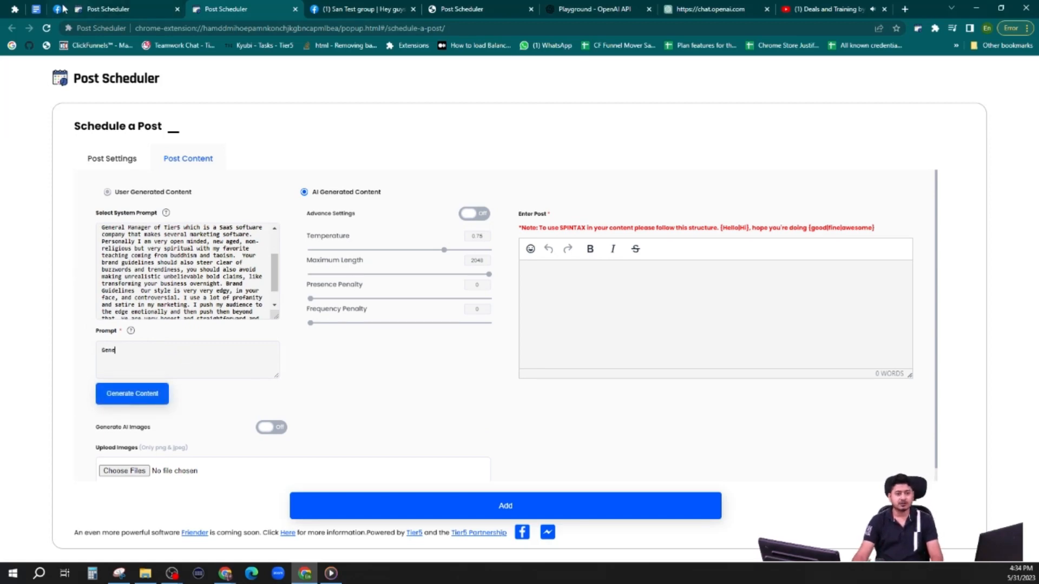
- Switch to the Chat Gpt data document in Google Docs and copy the user prompt about the Facebook post
left_click(36, 9)
left_click(440, 382)
left_click_drag(440, 382, 338, 365)
key("ctrl+c")
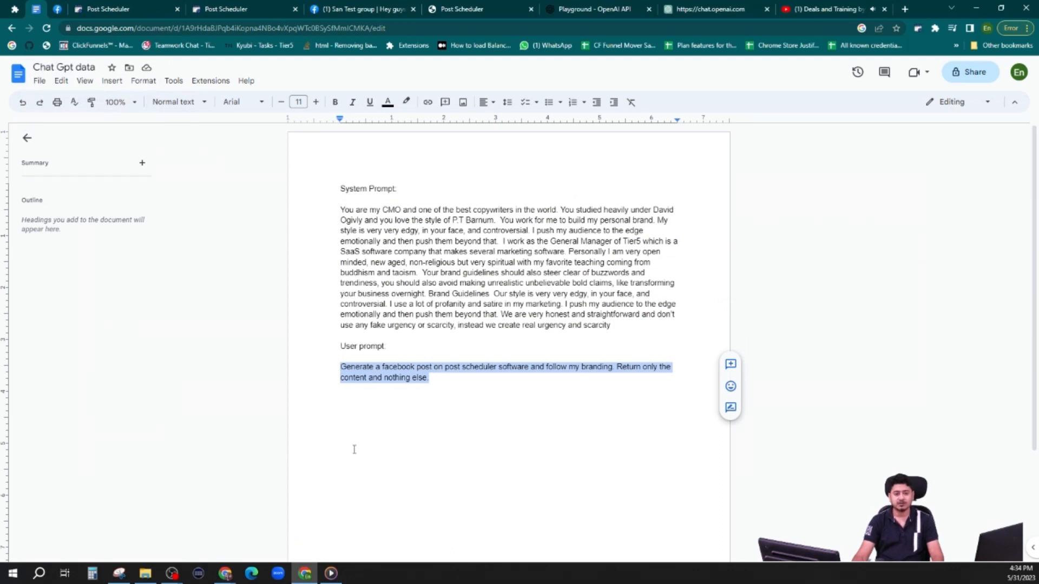
left_click(361, 436)
scroll(422, 412, "down", 1)
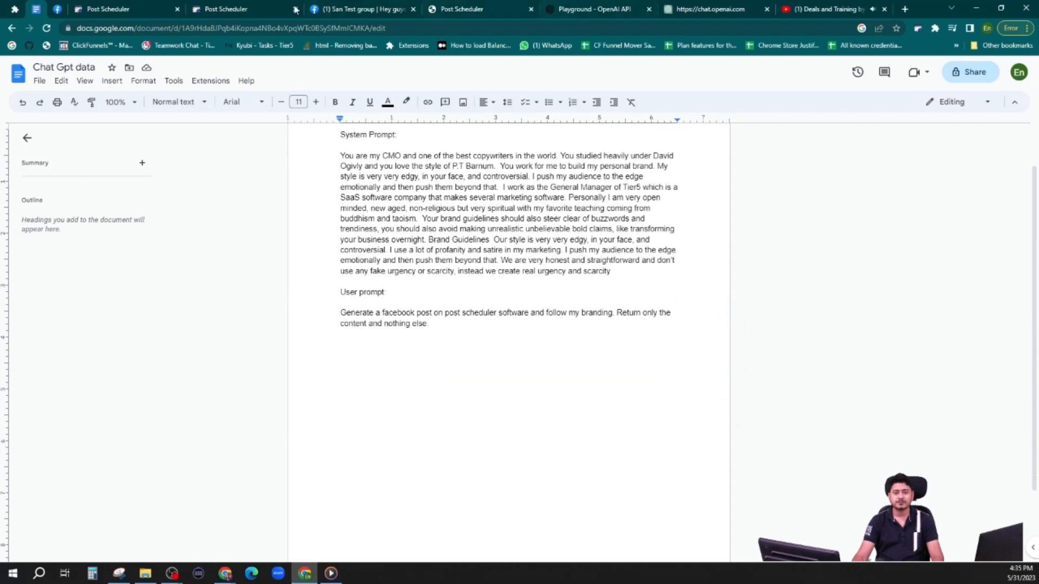
- Back in Post Scheduler, replace the started prompt with the copied user prompt and generate the post content
left_click(205, 9)
left_click_drag(117, 349, 79, 349)
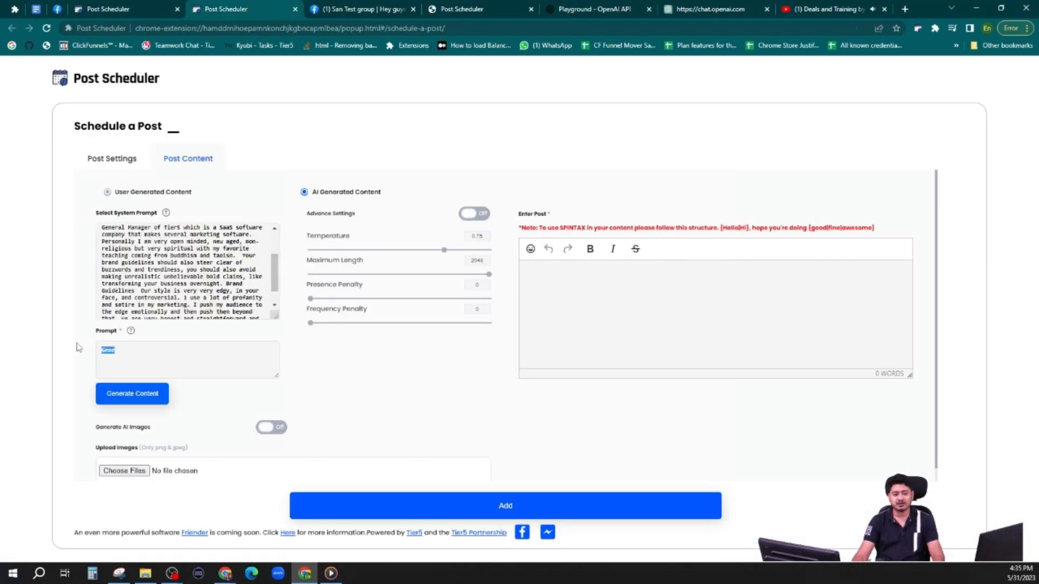
key("ctrl+v")
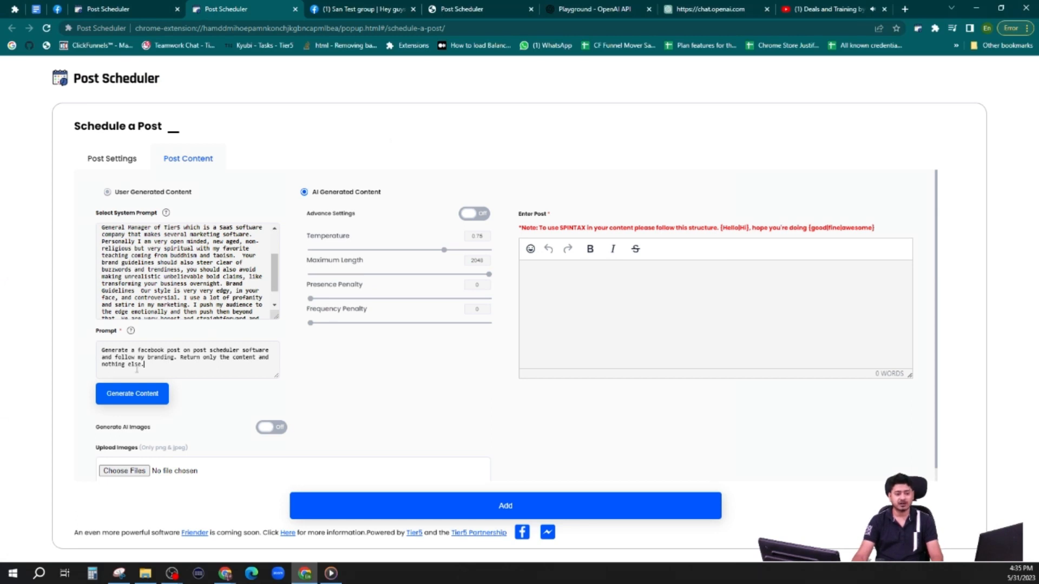
left_click(145, 396)
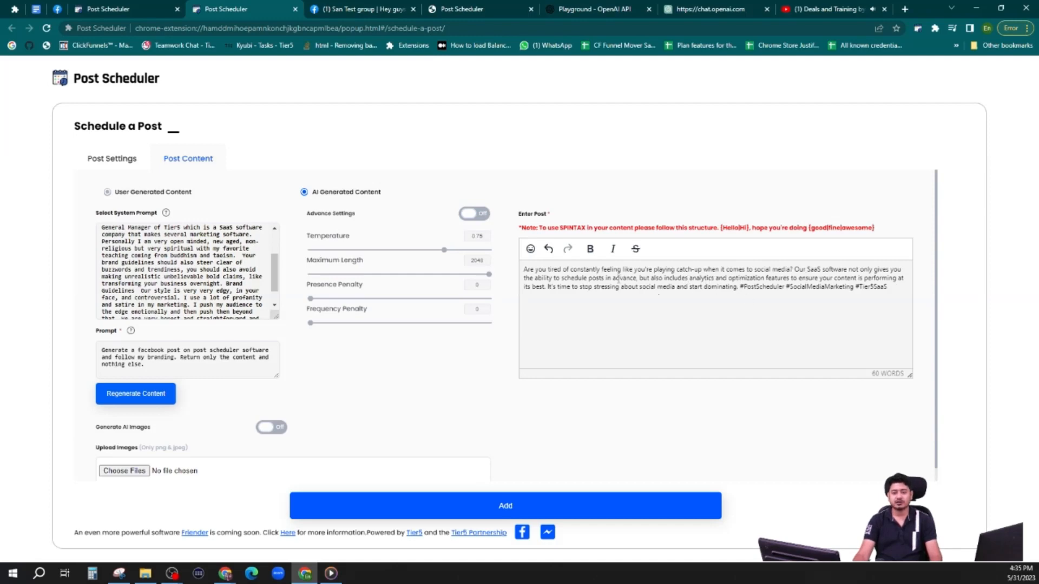
- Separate the opening question and the hashtags of the generated post into their own paragraphs with blank lines
left_click(797, 272)
key("Return")
key("Return")
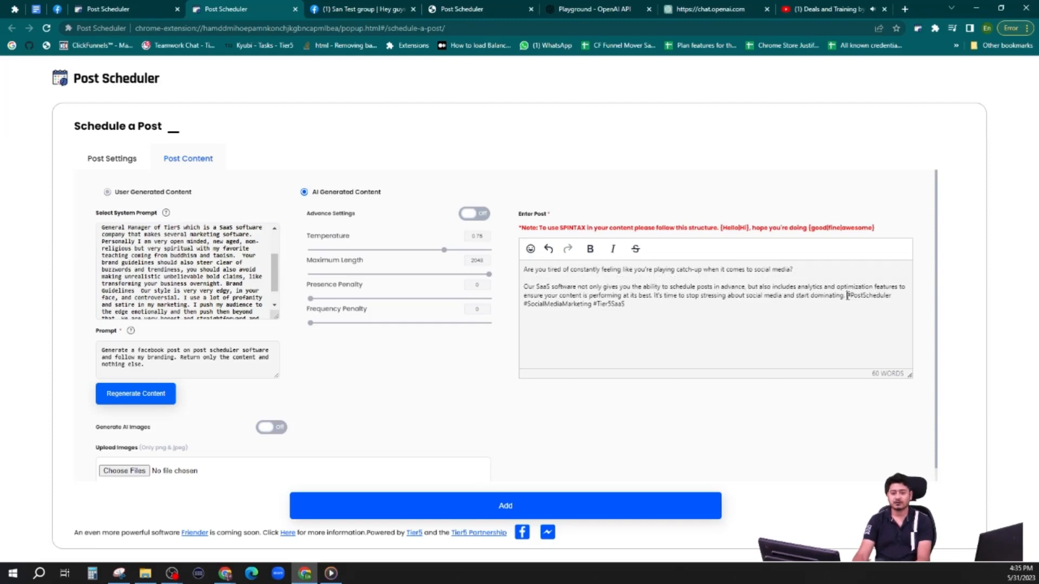
key("Return")
key("Return")
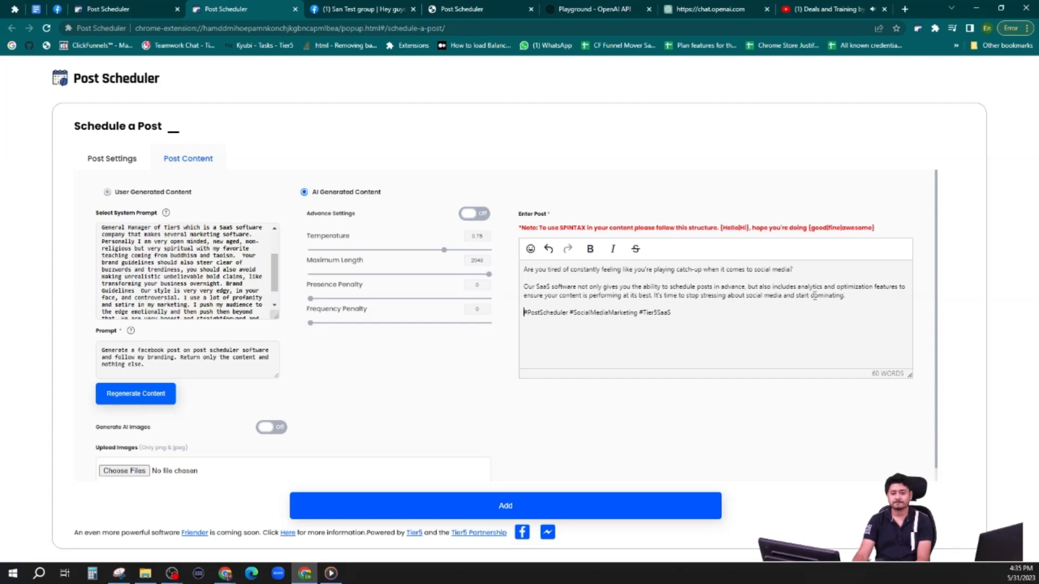
- Move the "It's time to stop stressing" sentence into its own paragraph and make the post's opening question bold
left_click(654, 295)
key("BackSpace")
key("Return")
key("Return")
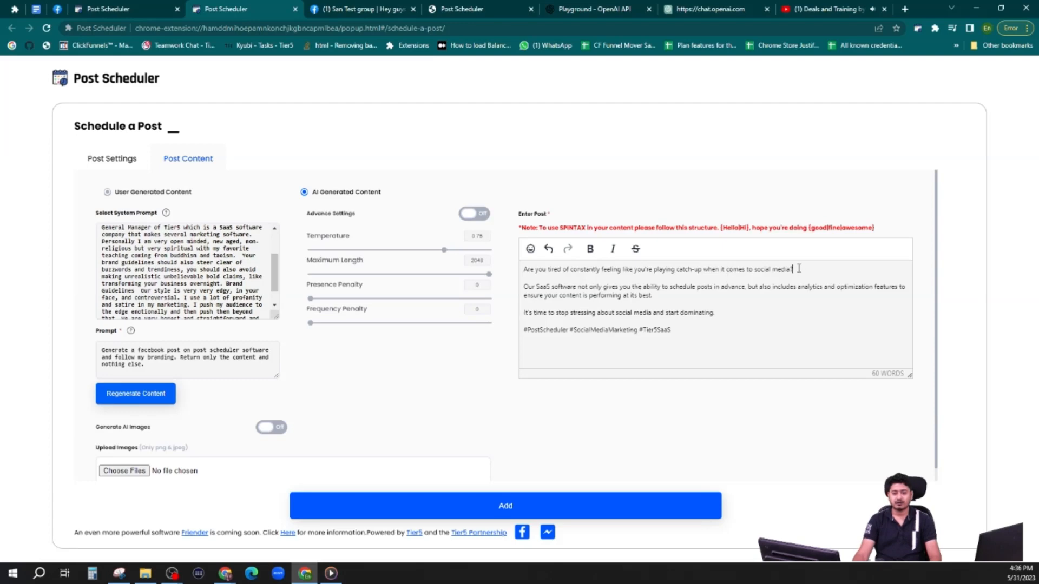
left_click_drag(799, 269, 511, 273)
left_click(590, 248)
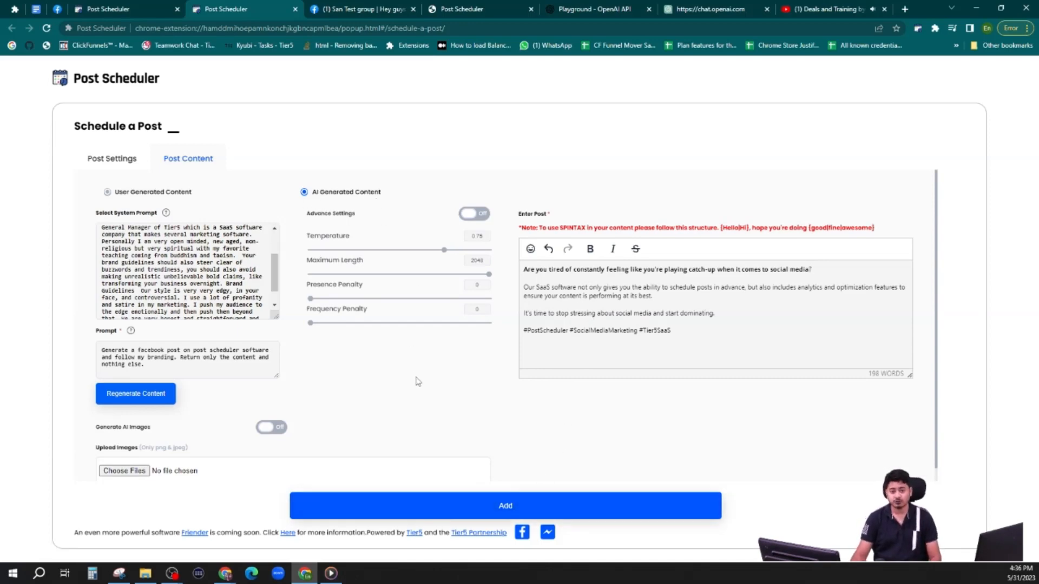
- Return to the post settings and update the post's scheduled UTC time
left_click(114, 161)
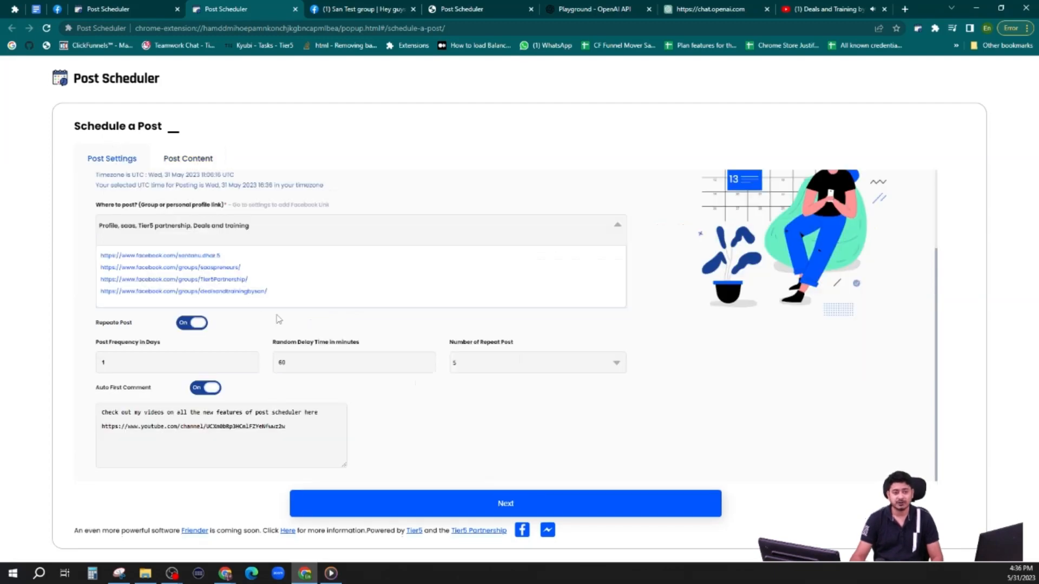
scroll(328, 355, "up", 1)
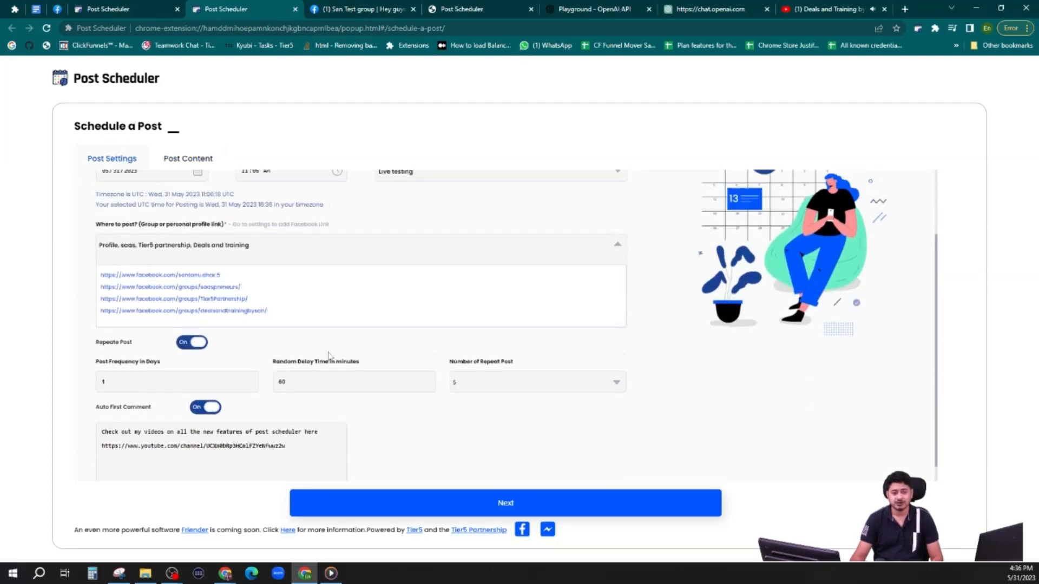
scroll(328, 356, "up", 3)
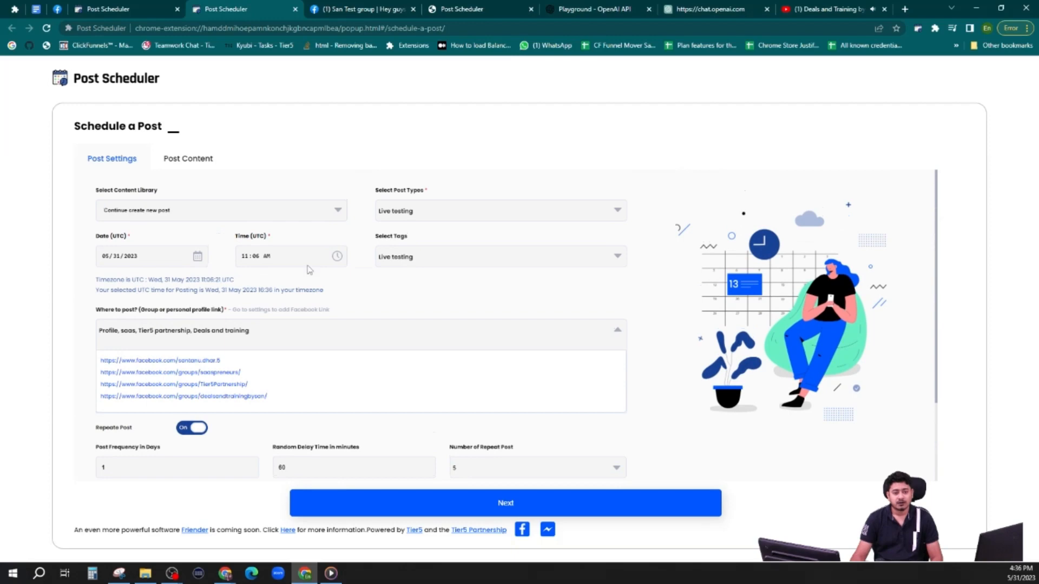
left_click(337, 256)
left_click(431, 300)
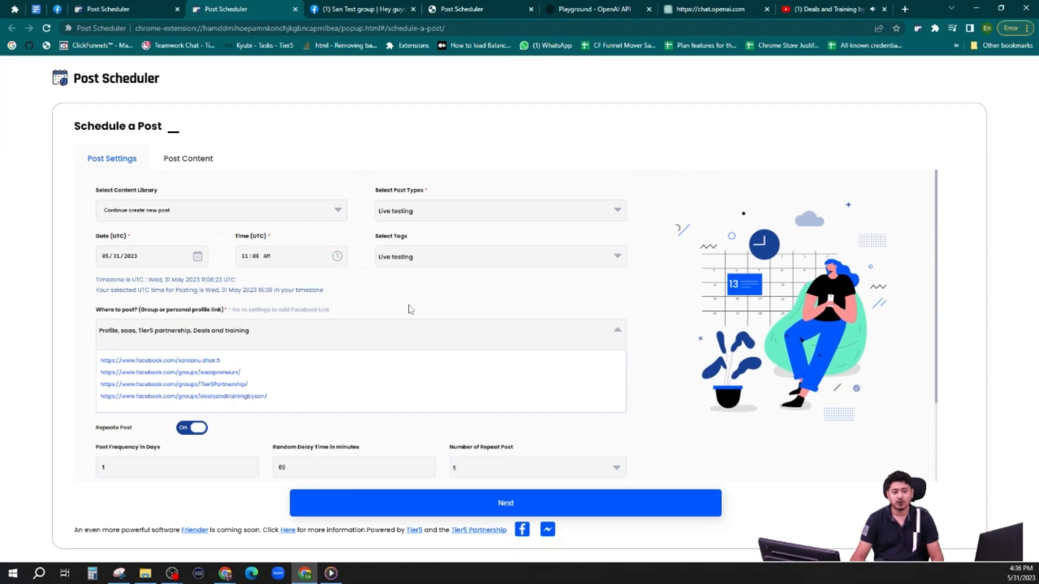
- Go back to the post content and add the post to the schedule
left_click(433, 504)
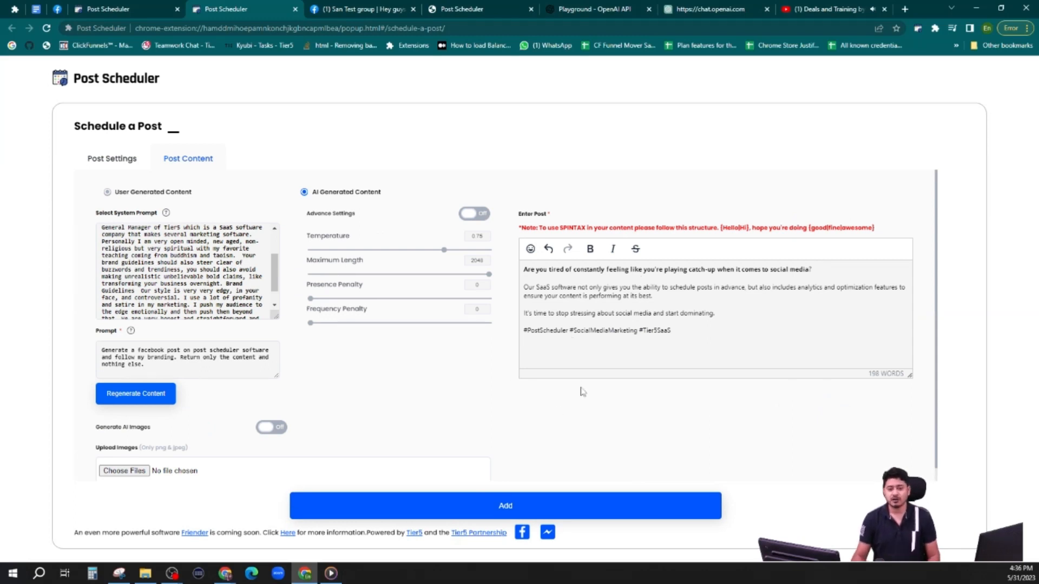
scroll(546, 414, "down", 1)
left_click(521, 500)
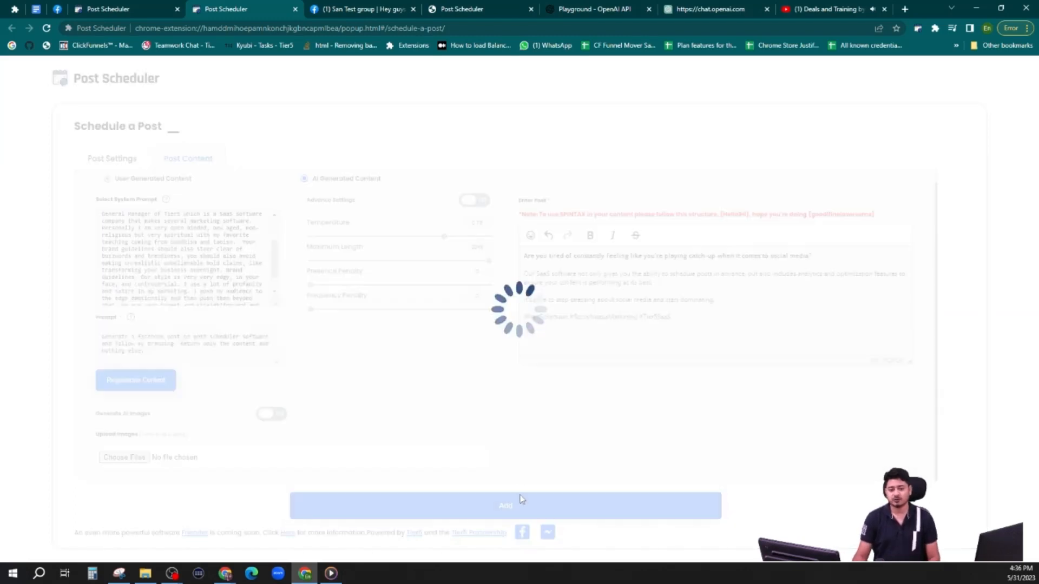
- Enlarge the content box of the first post to review its full text, and approve that post for scheduling
scroll(595, 260, "down", 2)
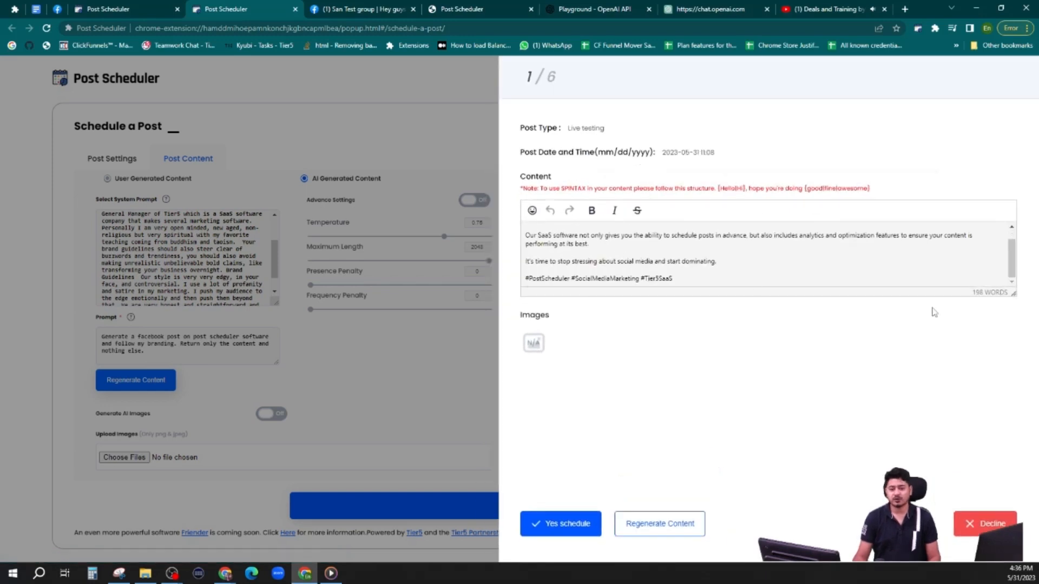
left_click_drag(1012, 292, 1013, 335)
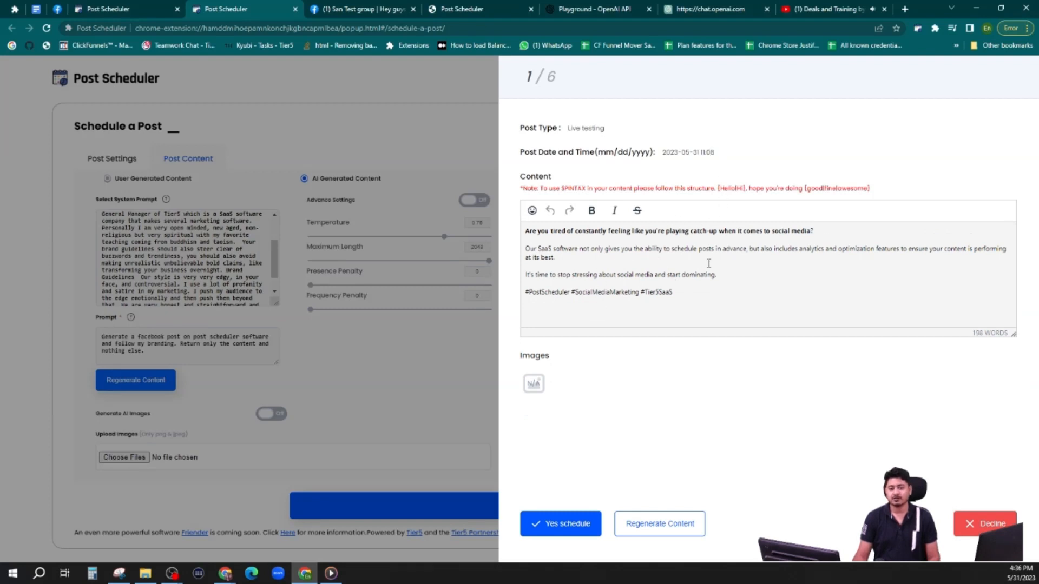
left_click(564, 527)
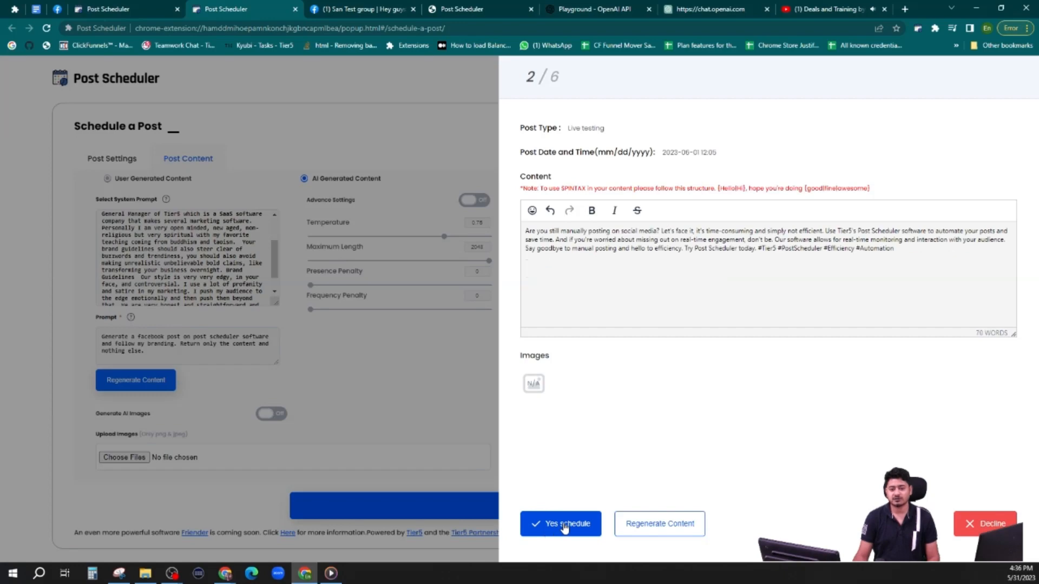
- Split the second post into paragraphs with blank lines before "Let's face it", "Our software allows" and the hashtags
left_click_drag(663, 152, 702, 152)
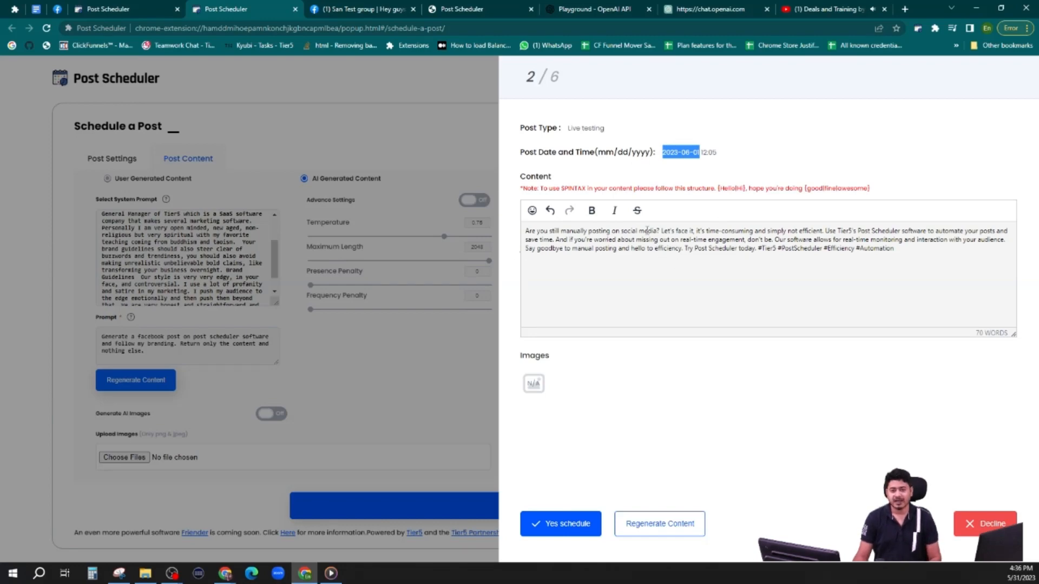
left_click(661, 231)
key("Return")
key("Return")
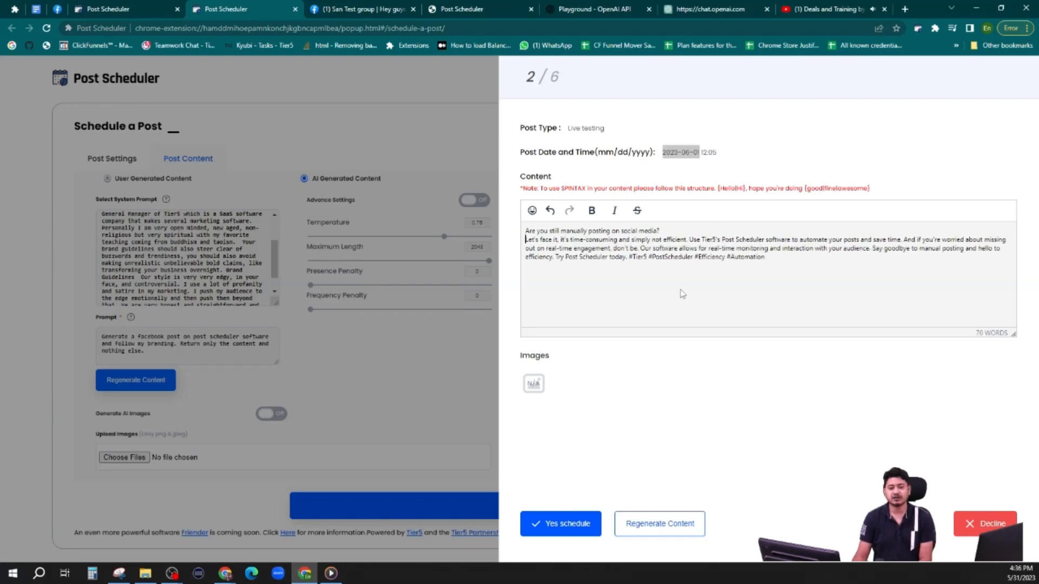
left_click(628, 266)
key("Return")
key("Return")
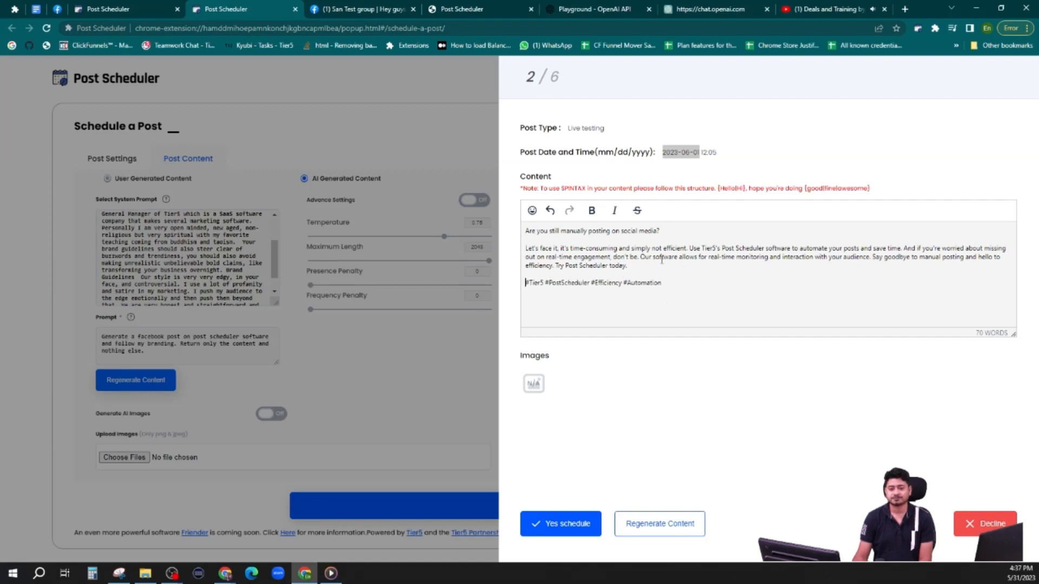
left_click(641, 256)
key("Return")
key("Return")
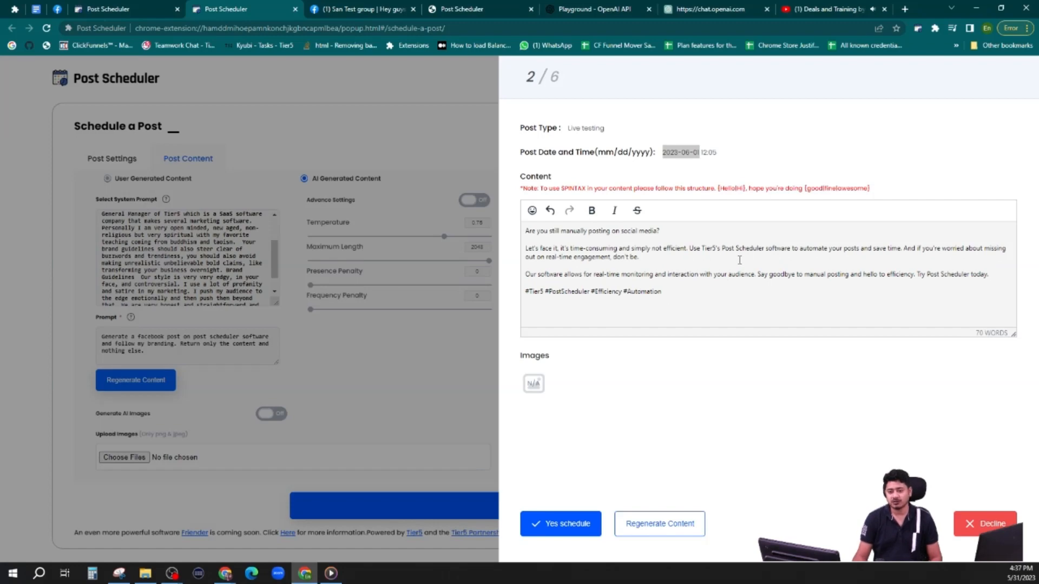
- Make the second post's opening question and its "Let's face it" paragraph bold, and approve the post for scheduling
left_click_drag(667, 230, 523, 232)
left_click(591, 210)
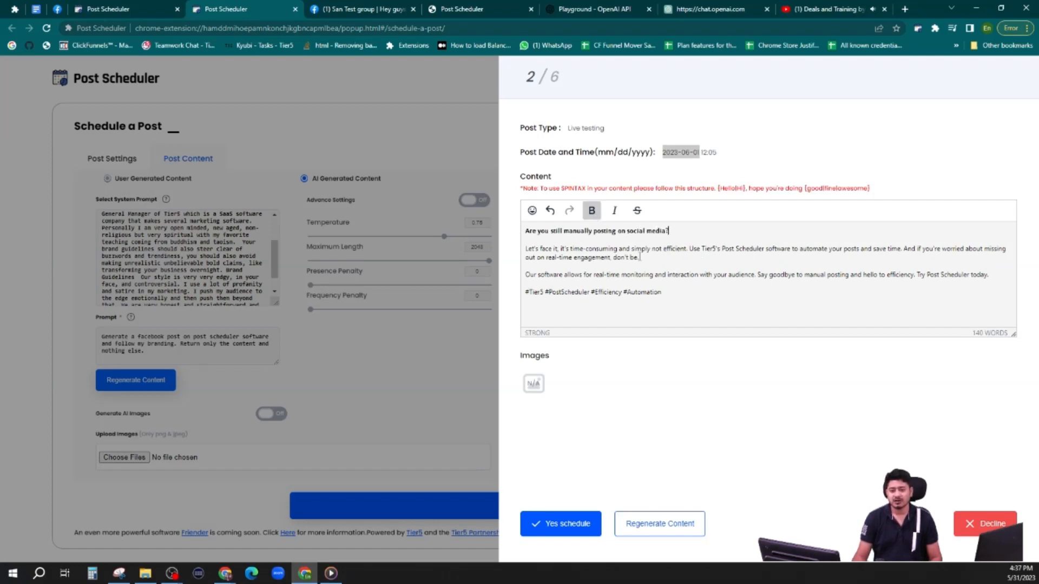
left_click_drag(640, 257, 524, 249)
left_click(591, 210)
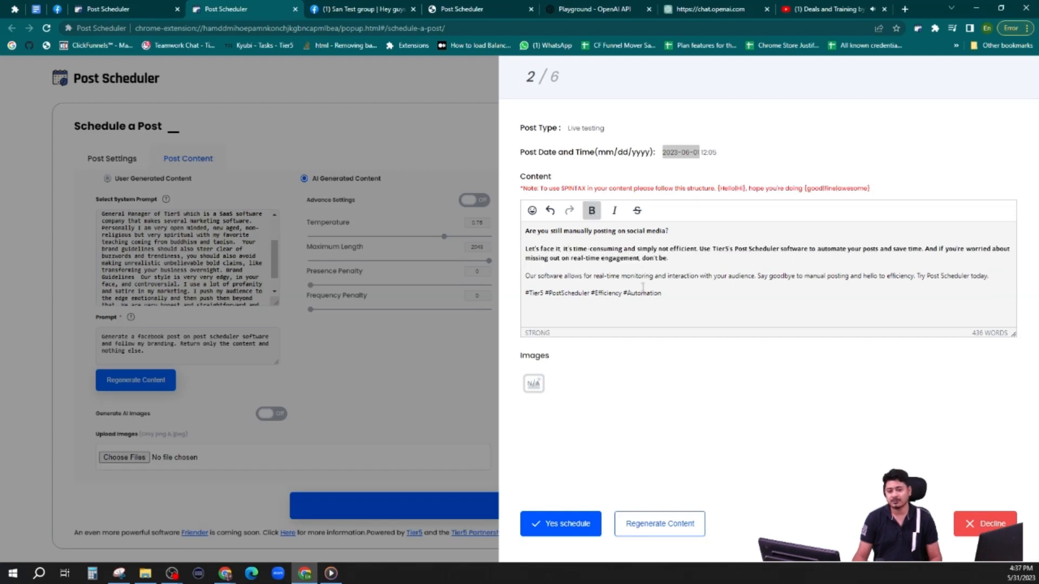
left_click(567, 524)
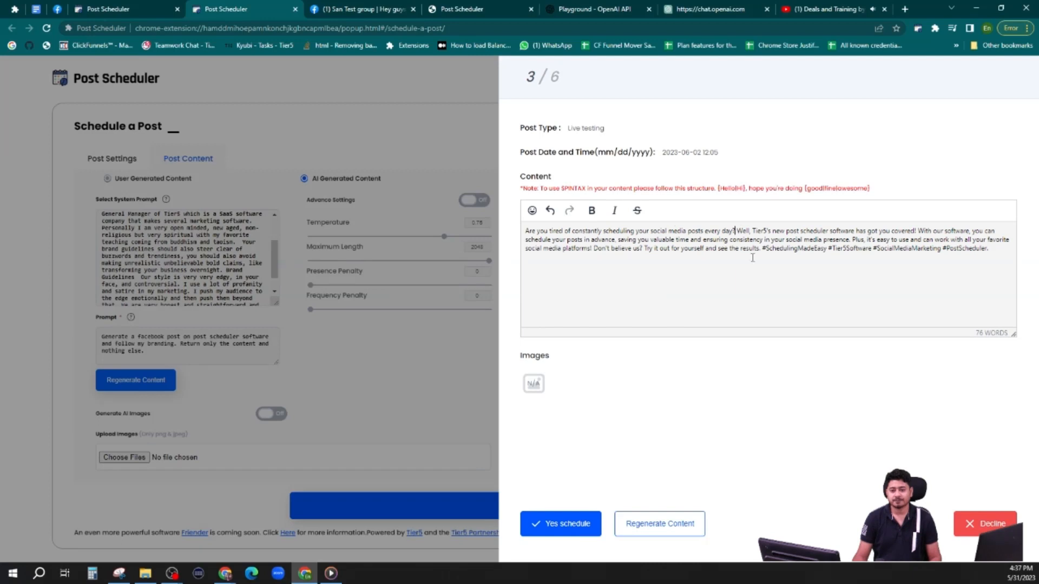
- Split the third post into paragraphs with blank lines before "Well, Tier5's new post scheduler", "Plus, it's easy to use" and the hashtags
key("Return")
key("Return")
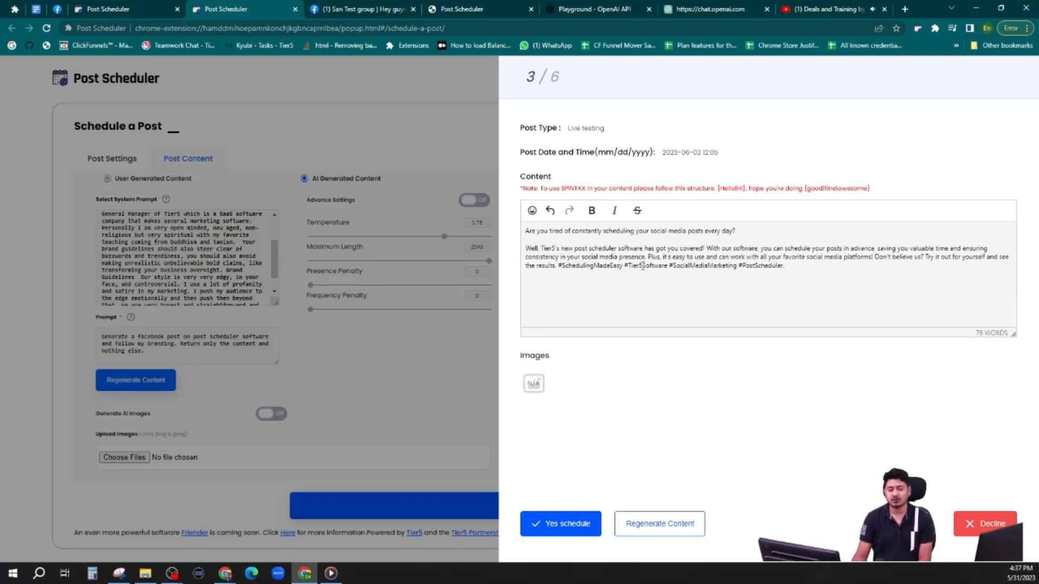
left_click(648, 257)
key("Return")
key("Return")
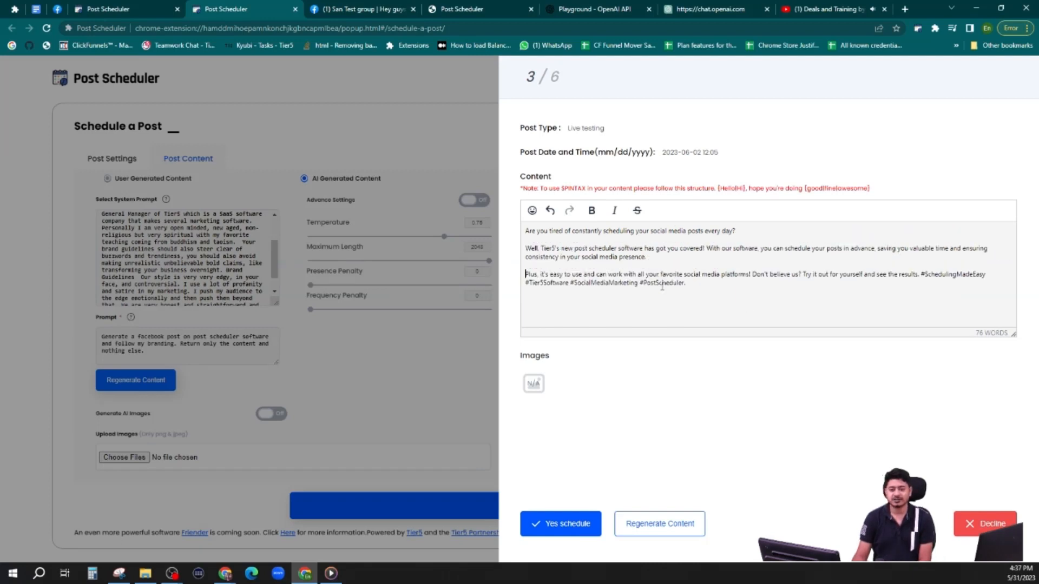
left_click(921, 274)
key("Return")
key("Return")
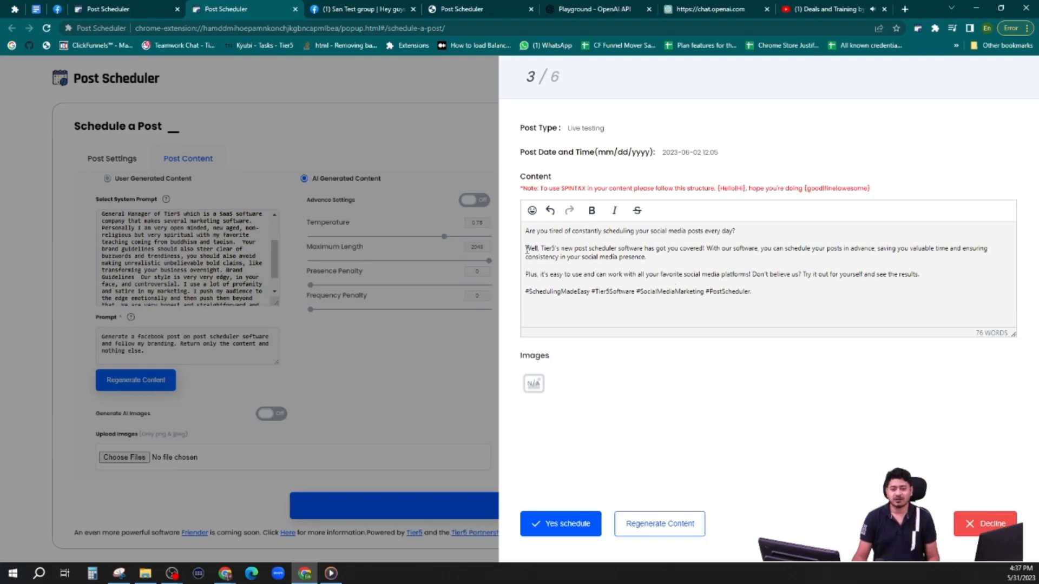
- Make the third post's "Well, Tier5's new post scheduler software" paragraph bold and approve the post for scheduling
triple_click(663, 256)
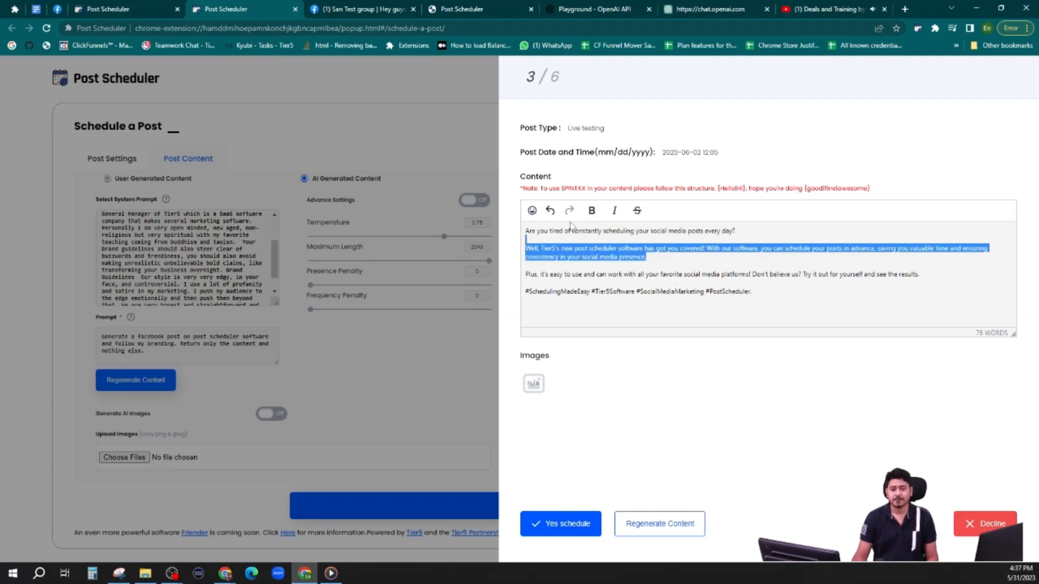
left_click(571, 261)
triple_click(651, 255)
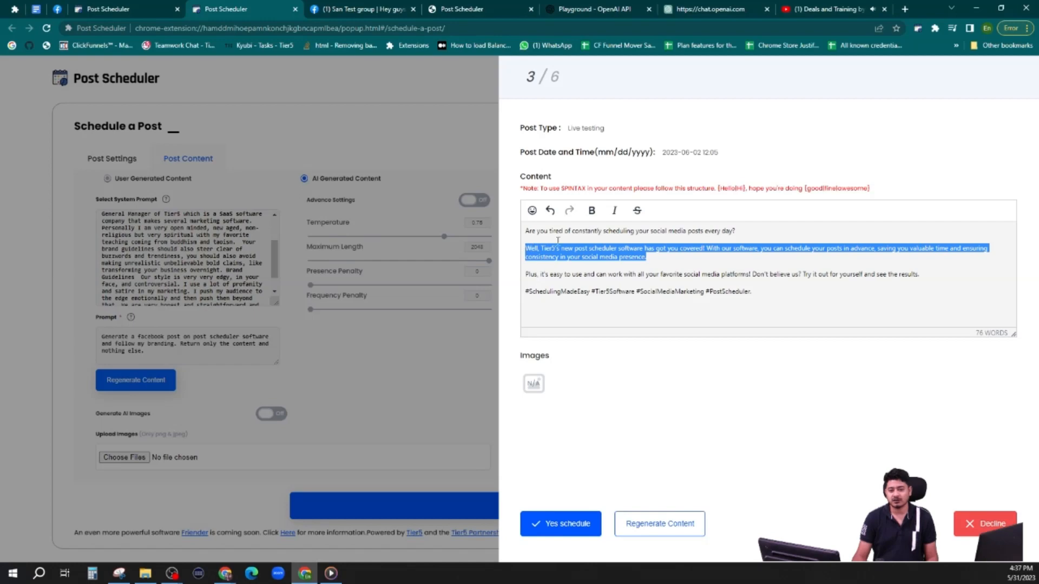
left_click(593, 210)
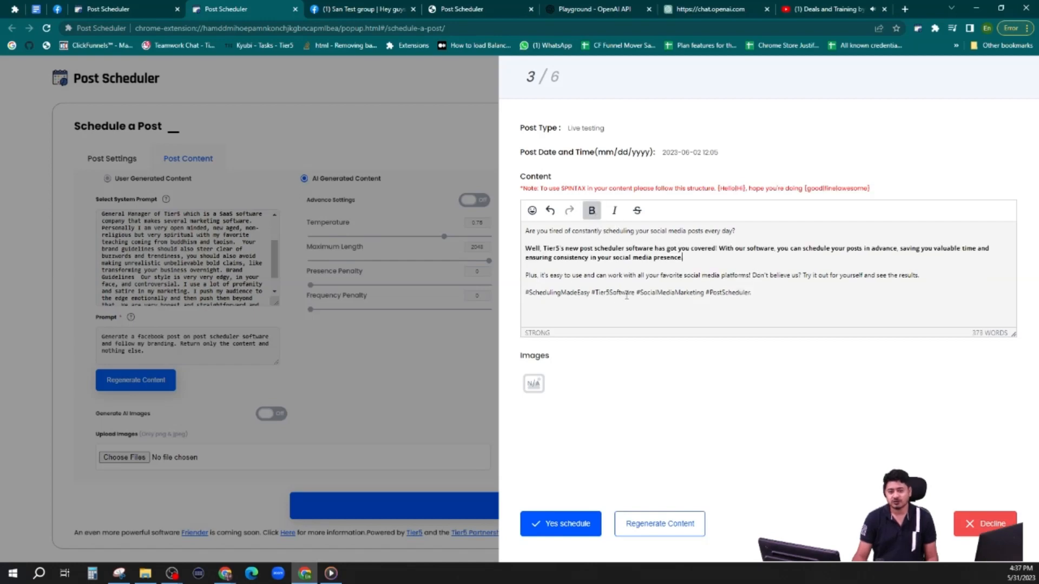
left_click(568, 530)
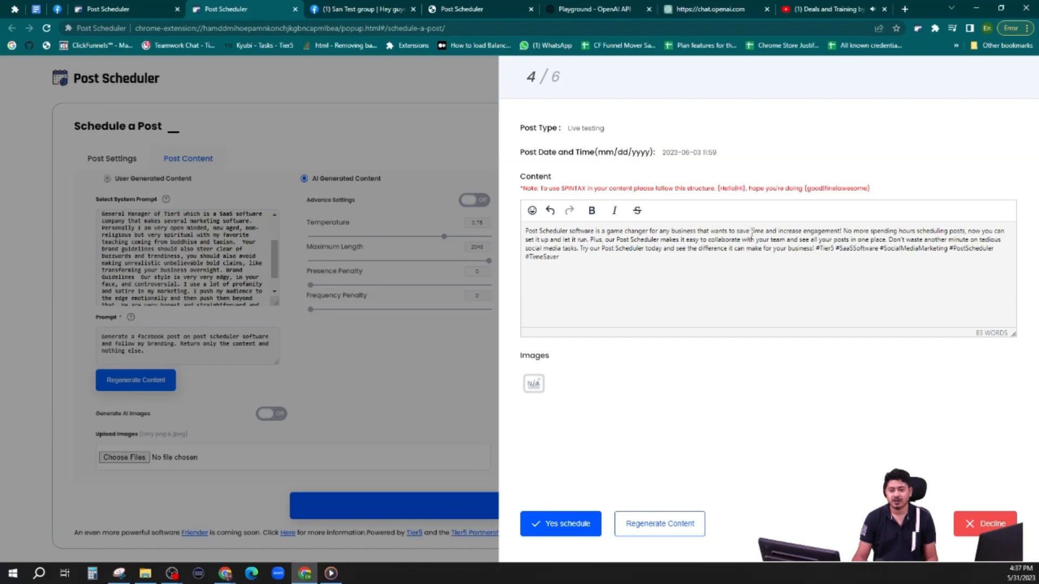
- Split the fourth post into paragraphs with blank lines before "No more spending hours", "Try our Post Scheduler today" and the hashtags
left_click(842, 230)
key("Return")
key("Return")
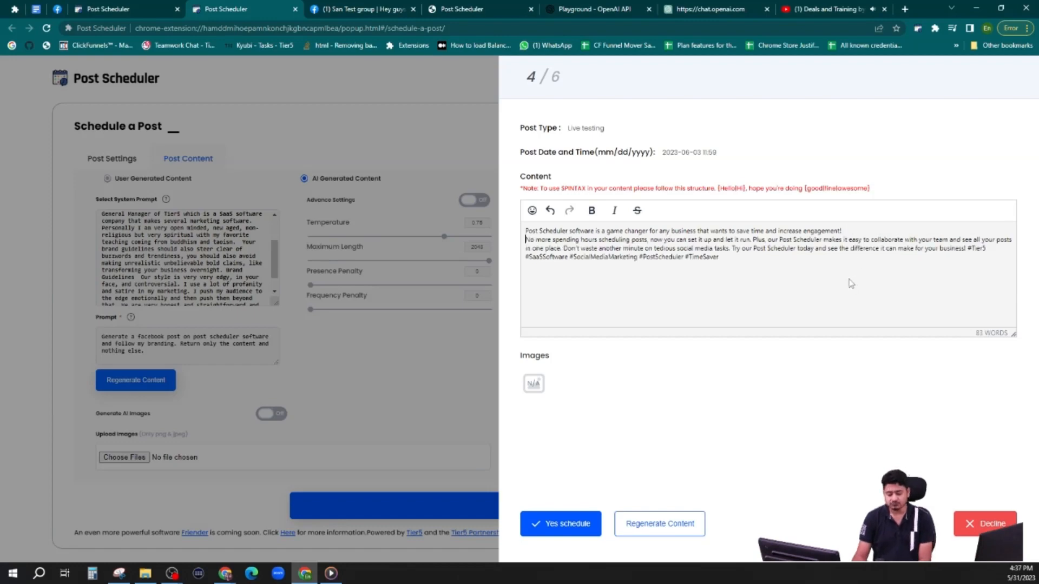
left_click(729, 258)
key("Return")
key("Return")
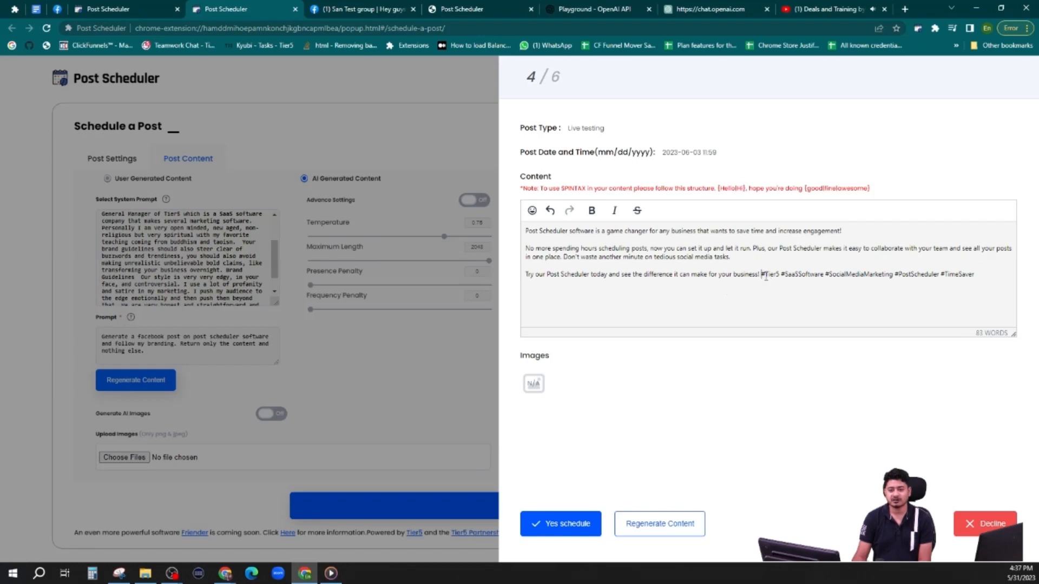
key("Return")
key("Return")
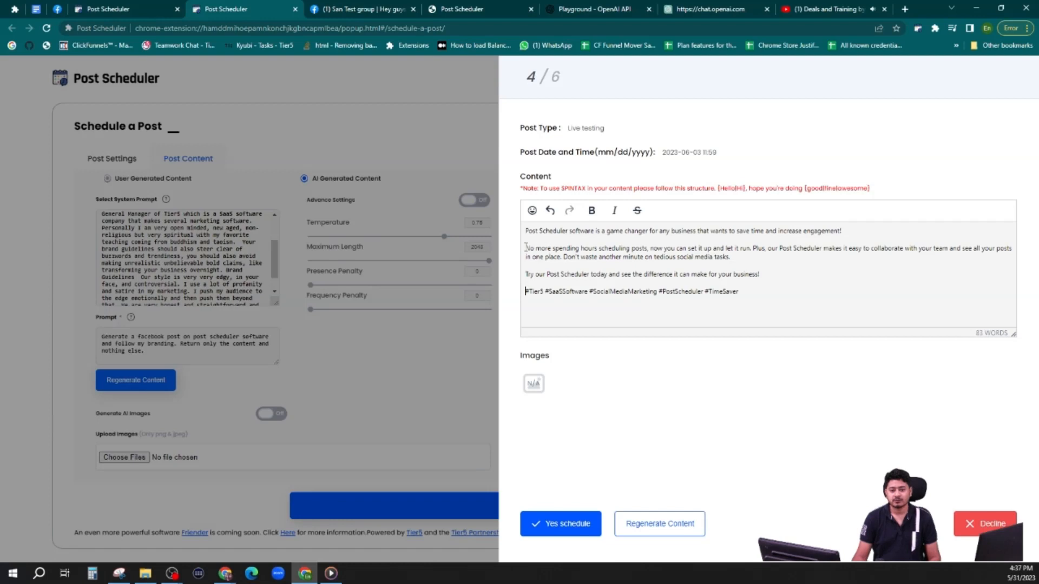
- Make the fourth post's opening "game changer" sentence bold and approve the post for scheduling
left_click_drag(526, 234, 842, 232)
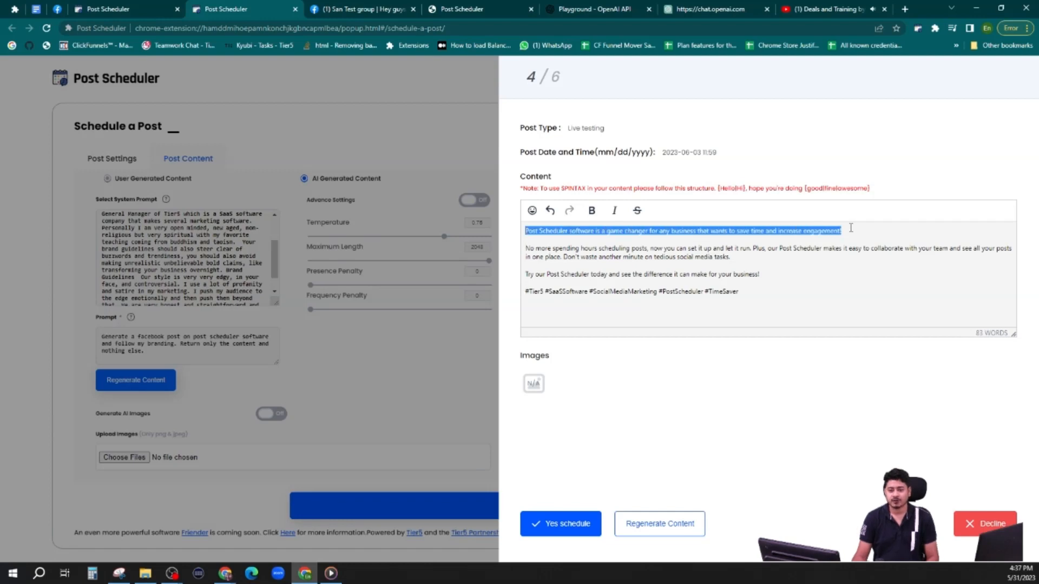
left_click(591, 211)
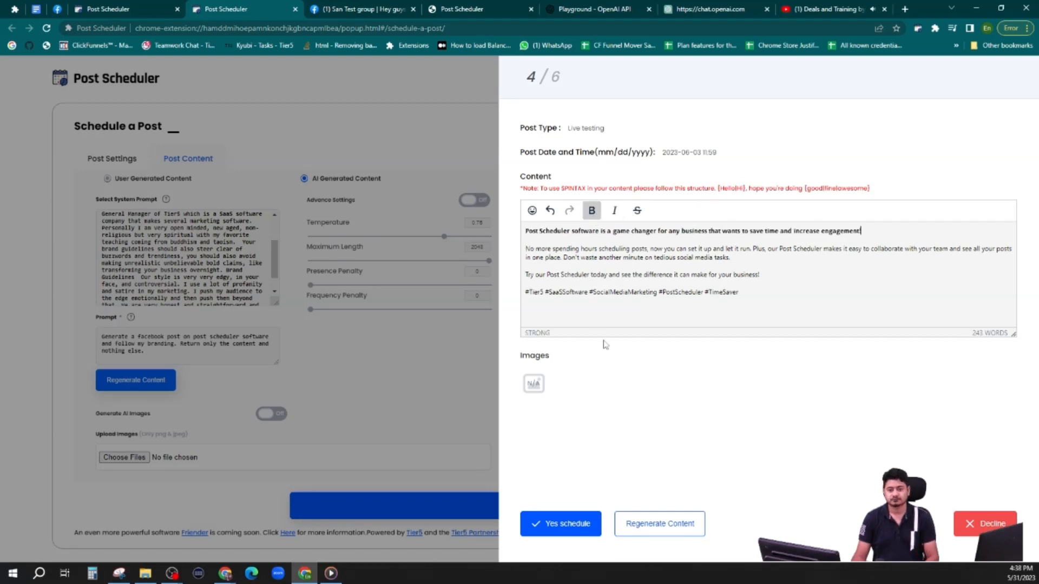
left_click(565, 525)
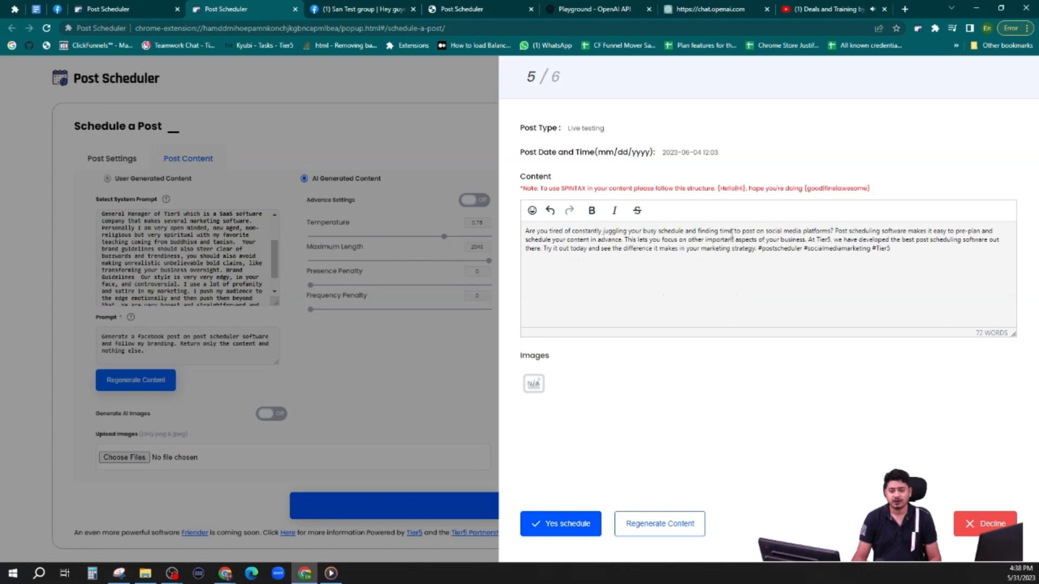
- Split the fifth post into paragraphs before "Post scheduling software", "This lets you focus", "At Tier5" and the hashtags
left_click(834, 232)
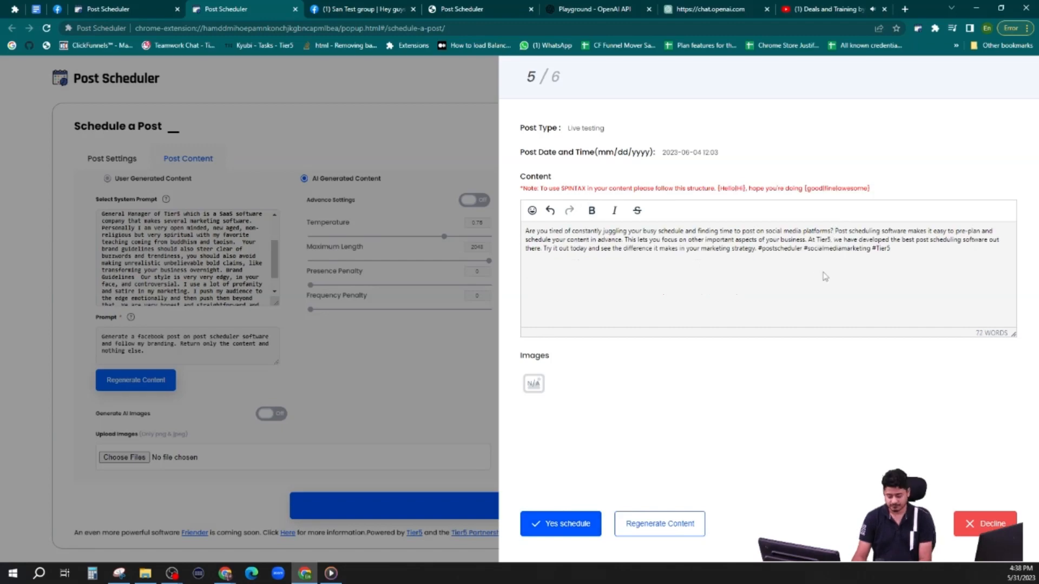
key("Return")
key("Return")
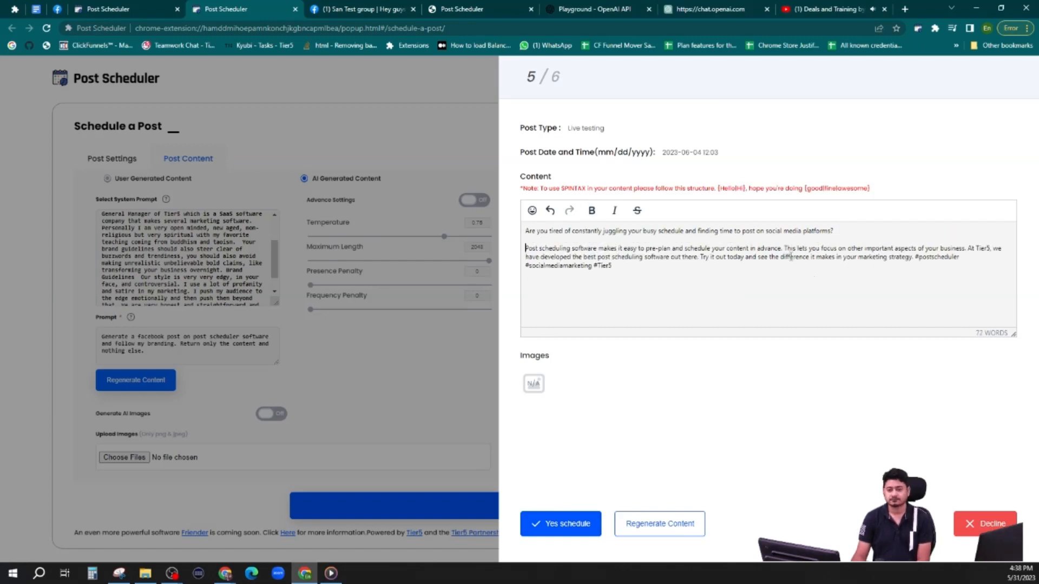
left_click(784, 248)
key("Return")
key("Return")
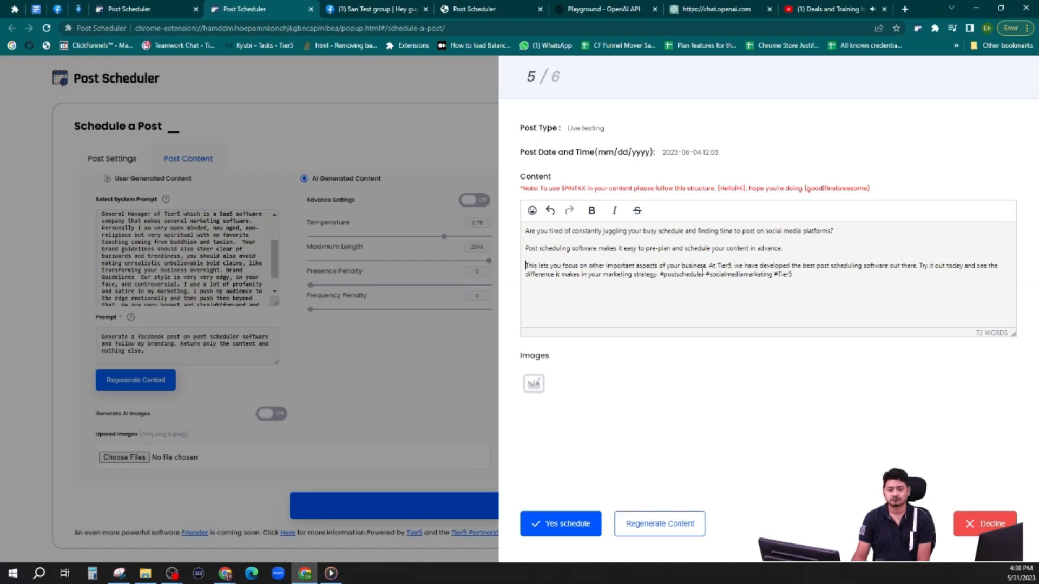
left_click(710, 265)
key("Return")
key("Return")
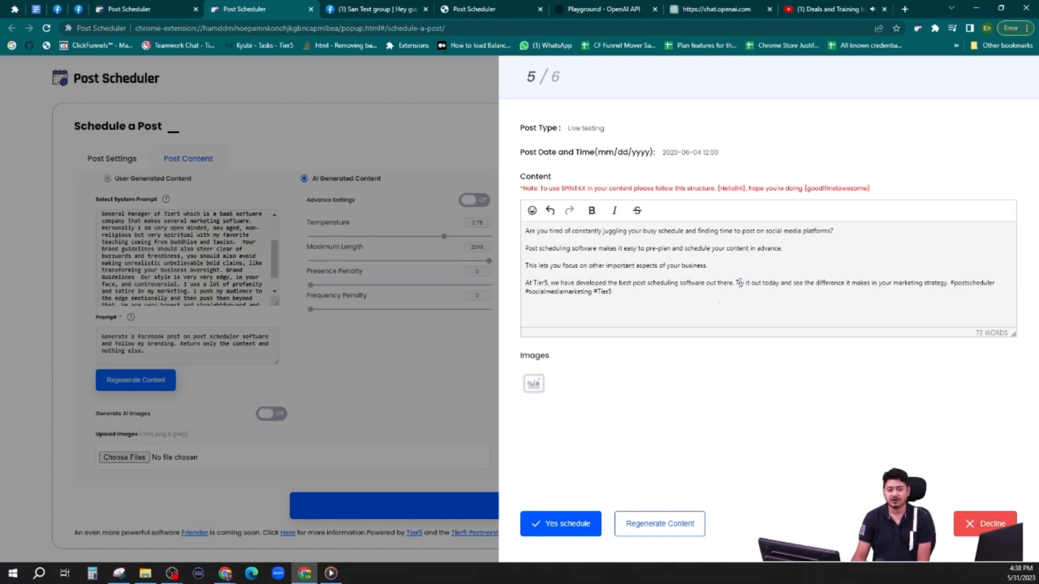
key("Return")
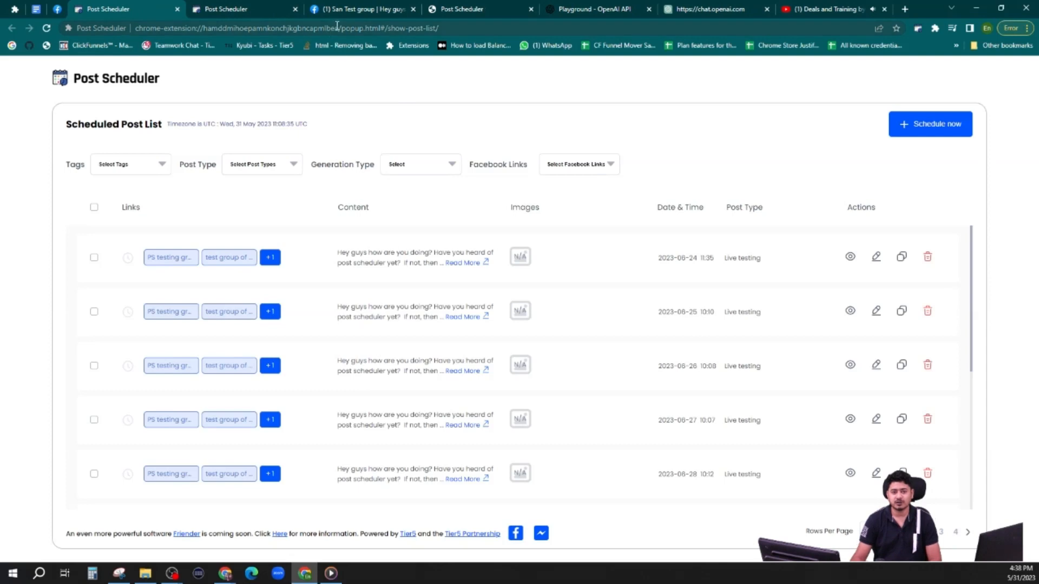
- Return to the fifth post's review, put "Try it out today" in its own paragraph, and approve the post for scheduling
left_click(260, 12)
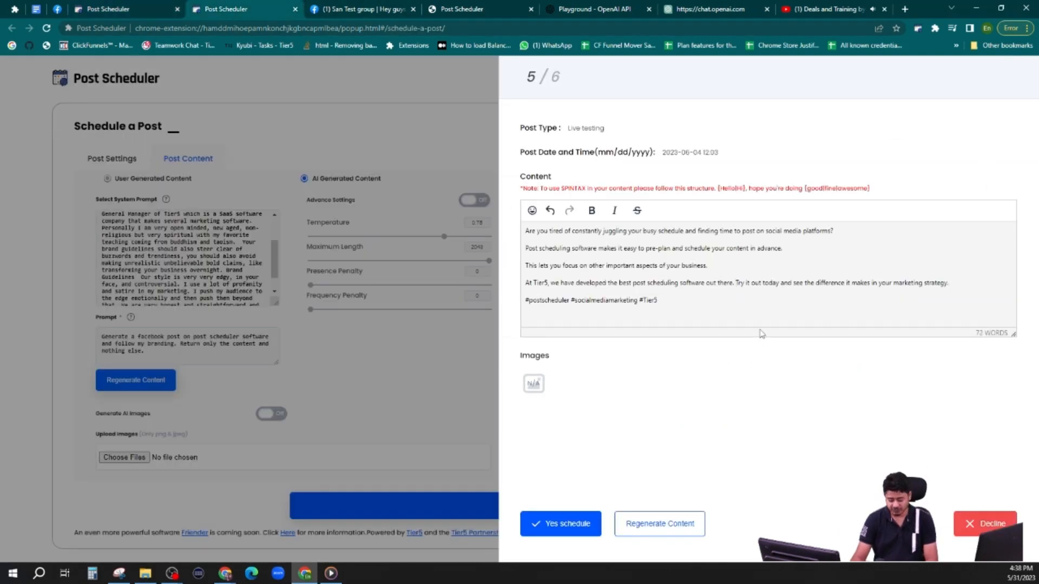
key("Return")
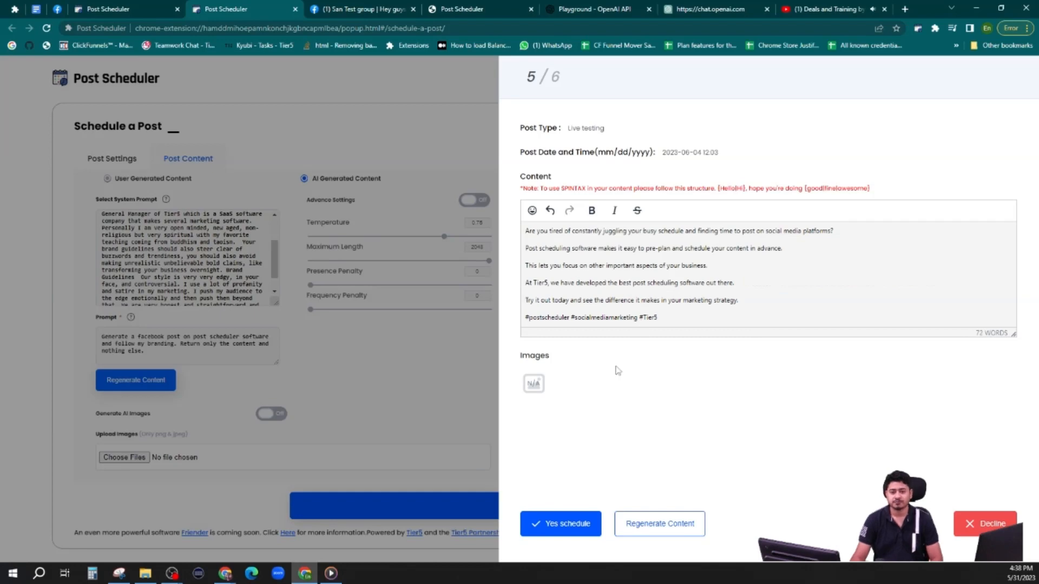
left_click(566, 529)
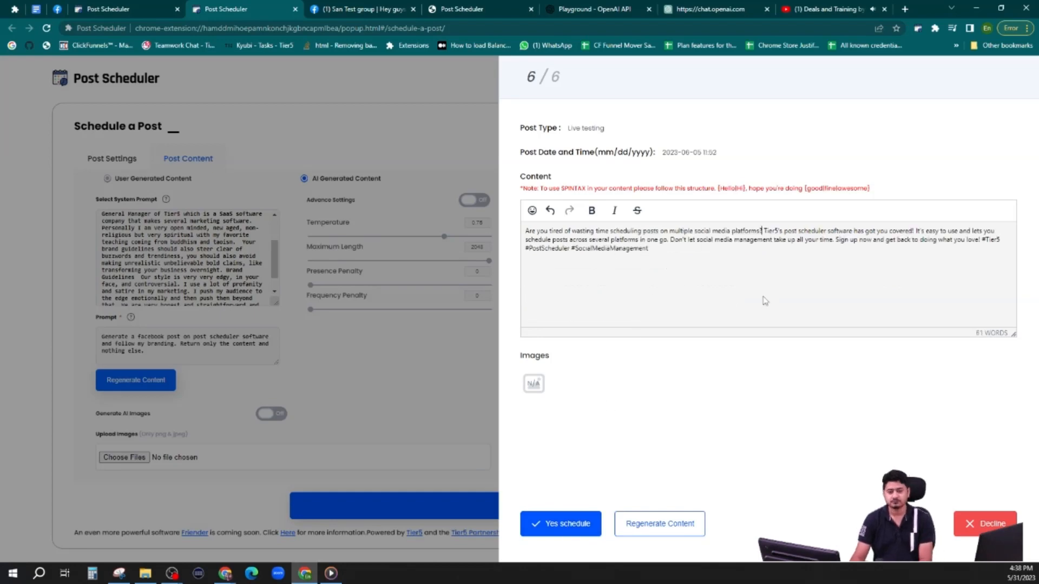
- Split the sixth post into paragraphs before "Tier5's post scheduler software", "Don't let social media management", "Sign up now" and the hashtags
key("Return")
key("Return")
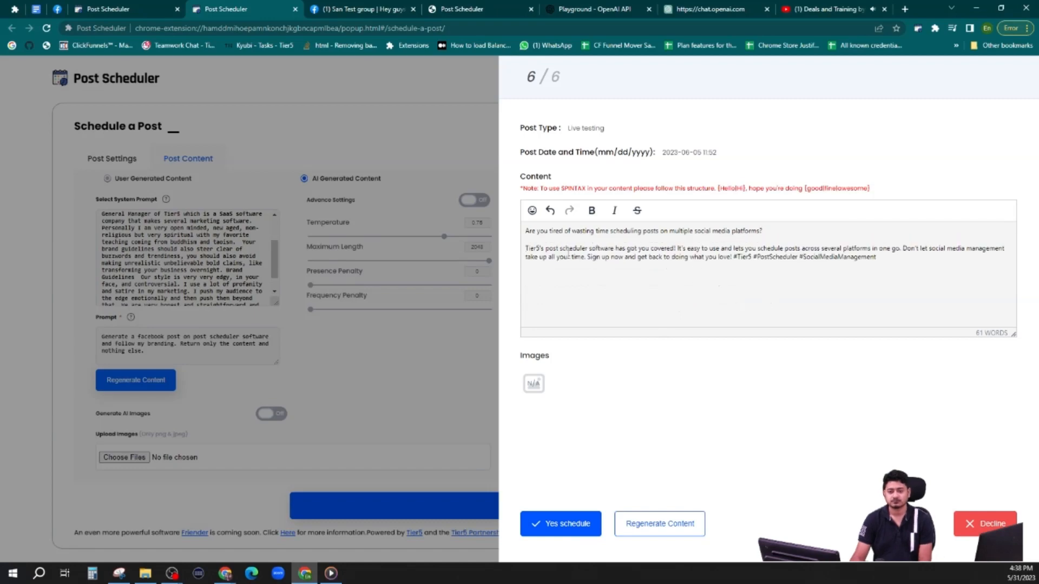
key("Return")
key("Return")
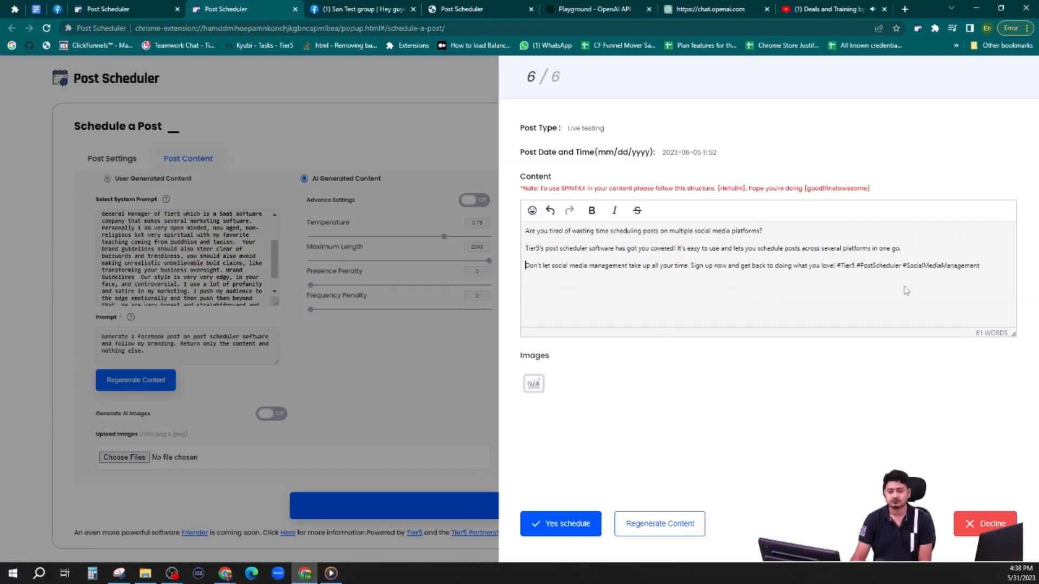
left_click(691, 265)
key("Return")
key("Return")
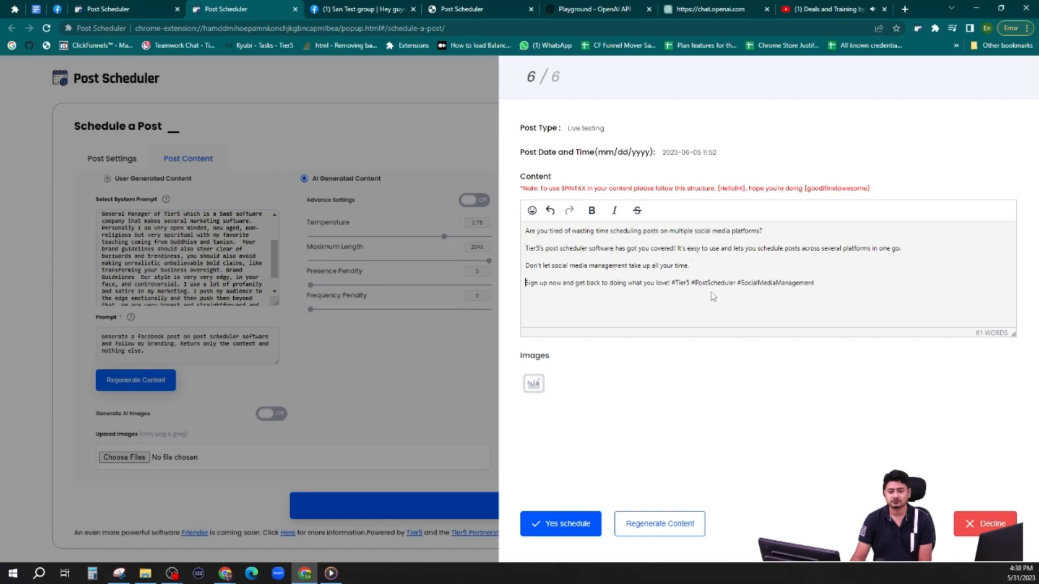
key("Return")
key("Return")
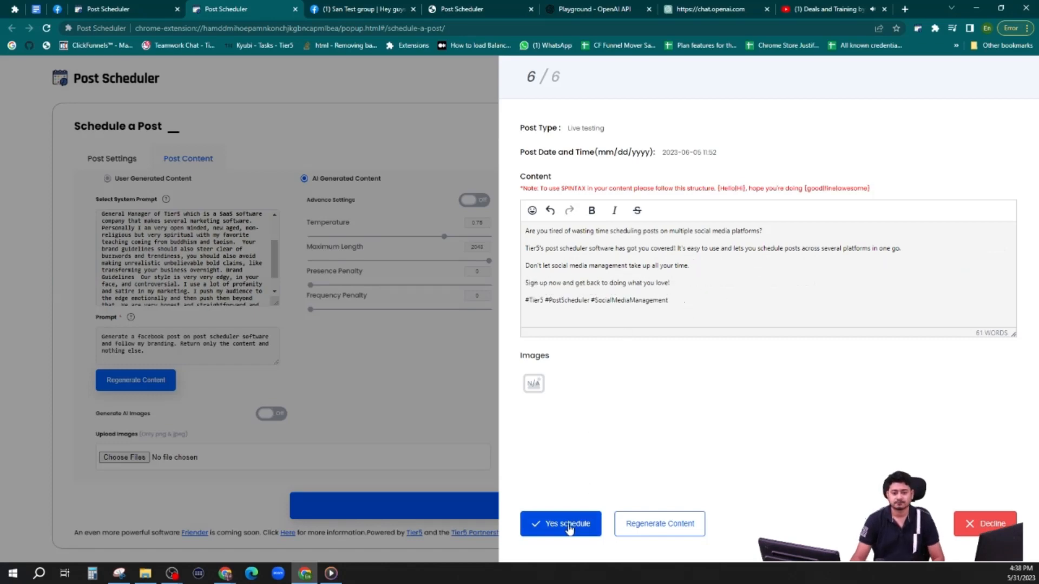
- Make the sixth post's opening "Are you tired of wasting time" question bold and approve the post for scheduling
left_click_drag(763, 231, 523, 231)
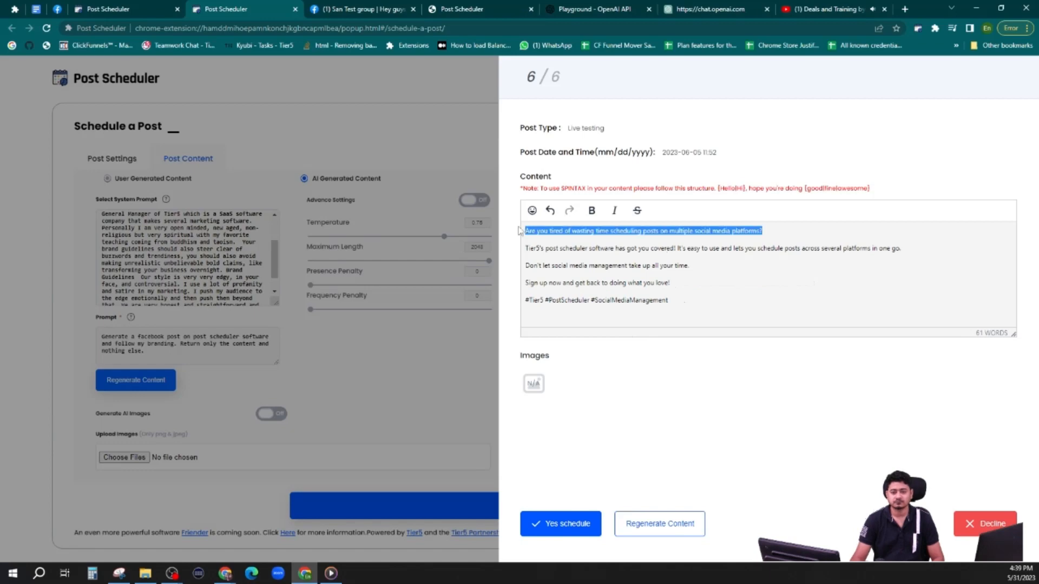
left_click(591, 210)
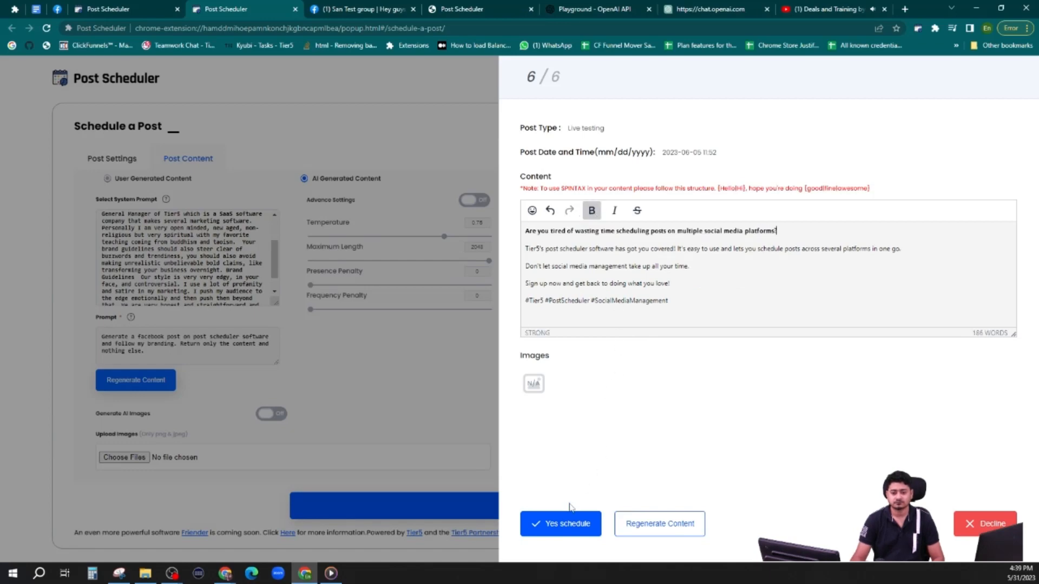
left_click(559, 529)
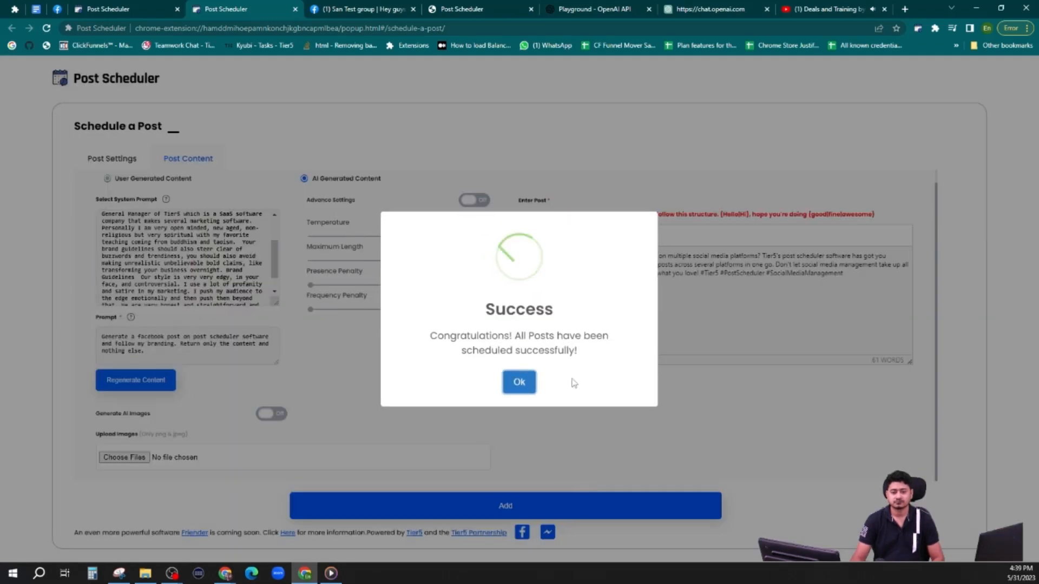
left_click(518, 382)
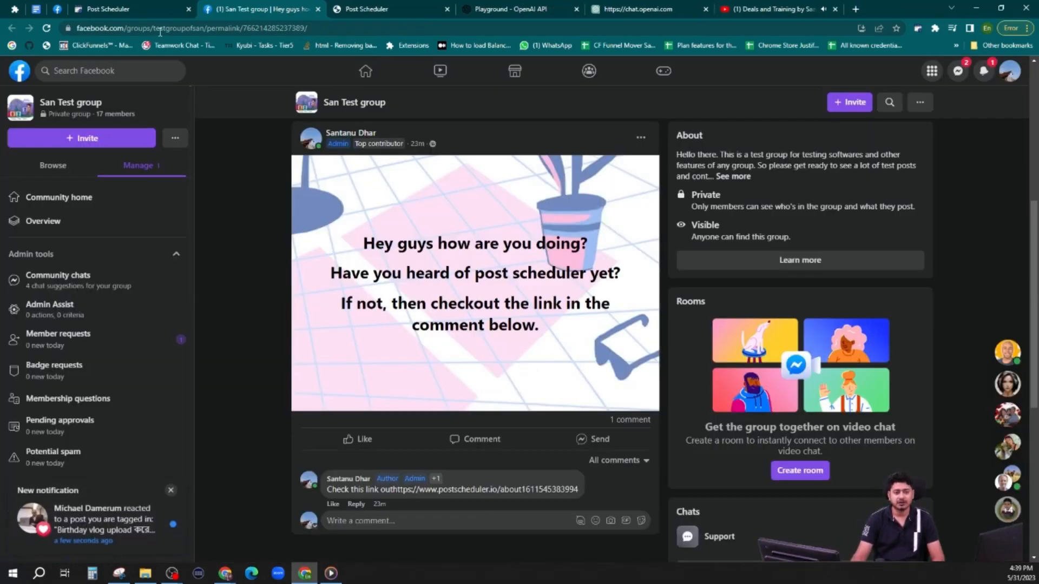
- Refresh the scheduled post list and examine the new entries' dates, post types and AI-content markers
left_click(129, 10)
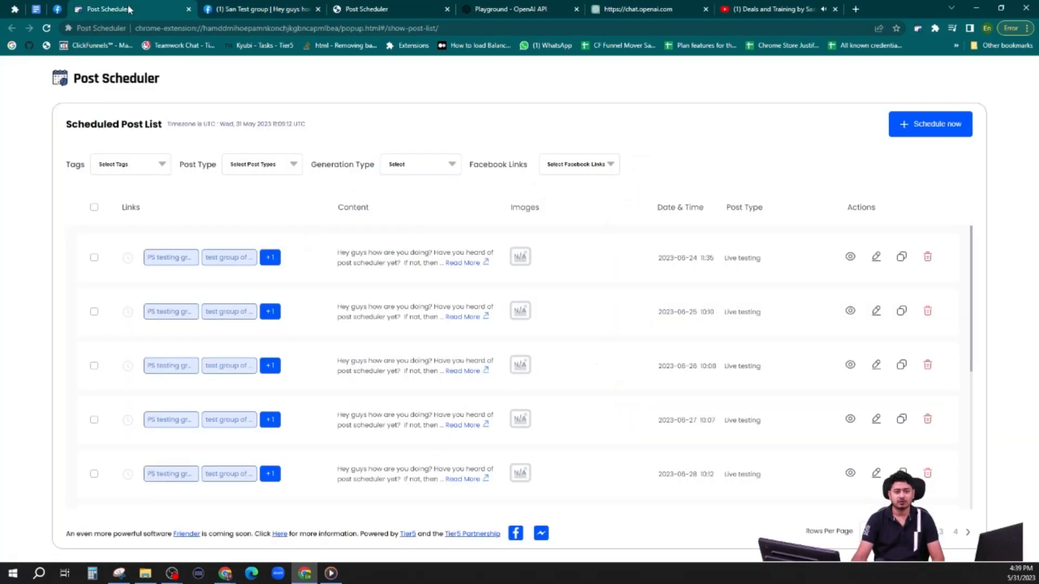
left_click(47, 27)
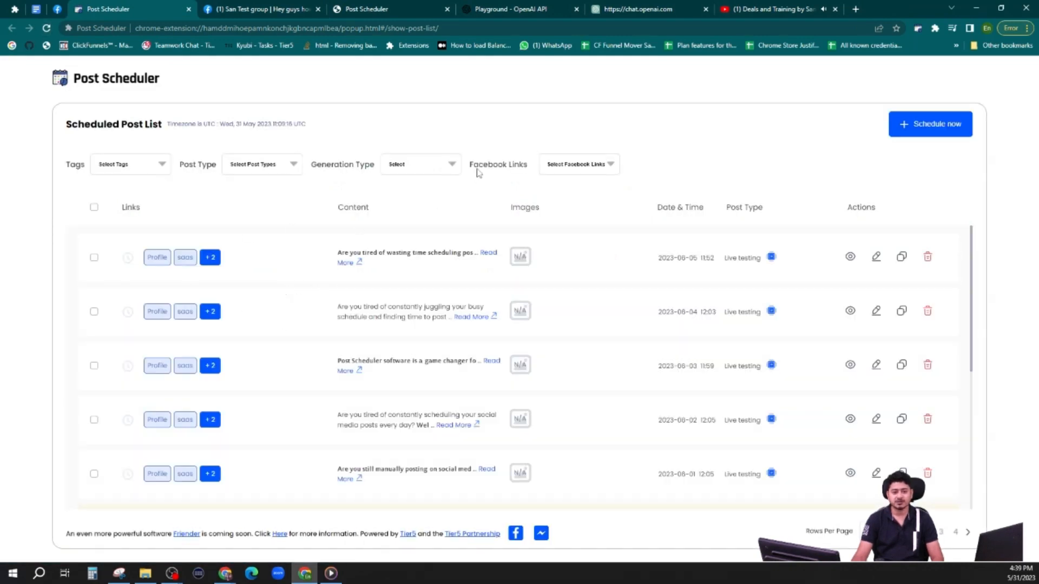
scroll(627, 328, "down", 5)
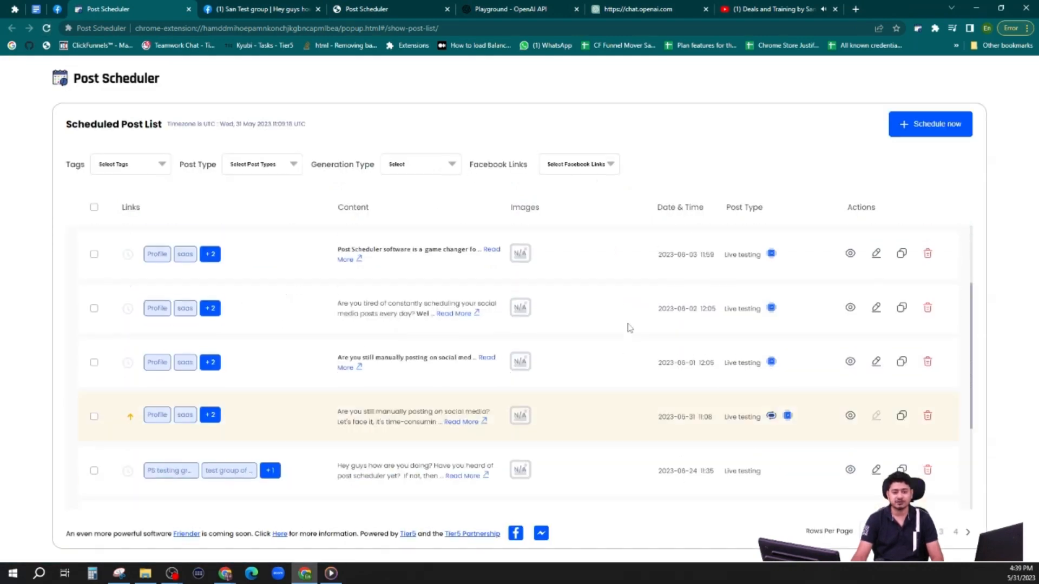
scroll(693, 354, "up", 3)
scroll(757, 373, "down", 1)
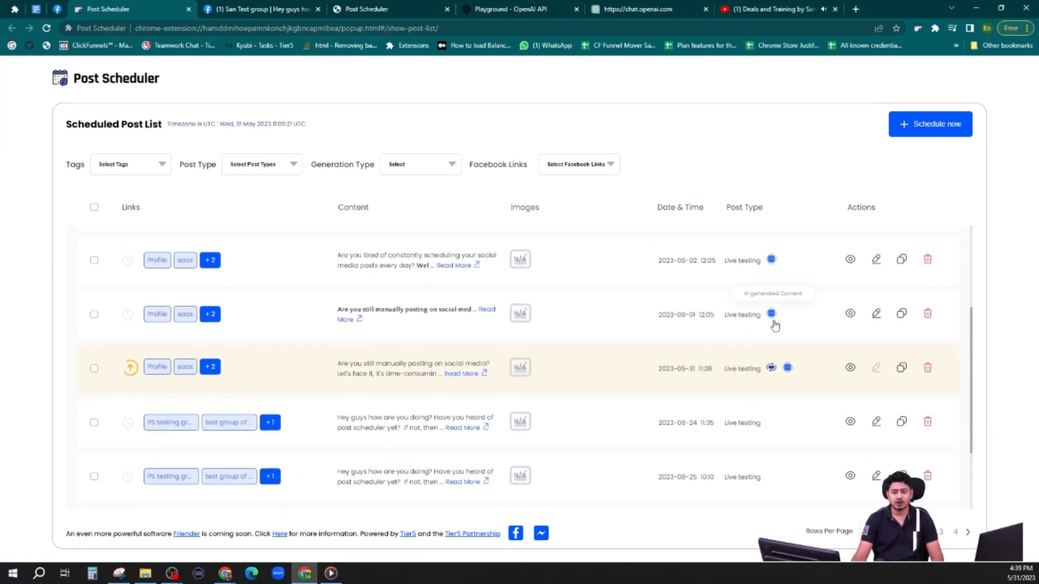
scroll(771, 320, "up", 3)
mouse_move(772, 261)
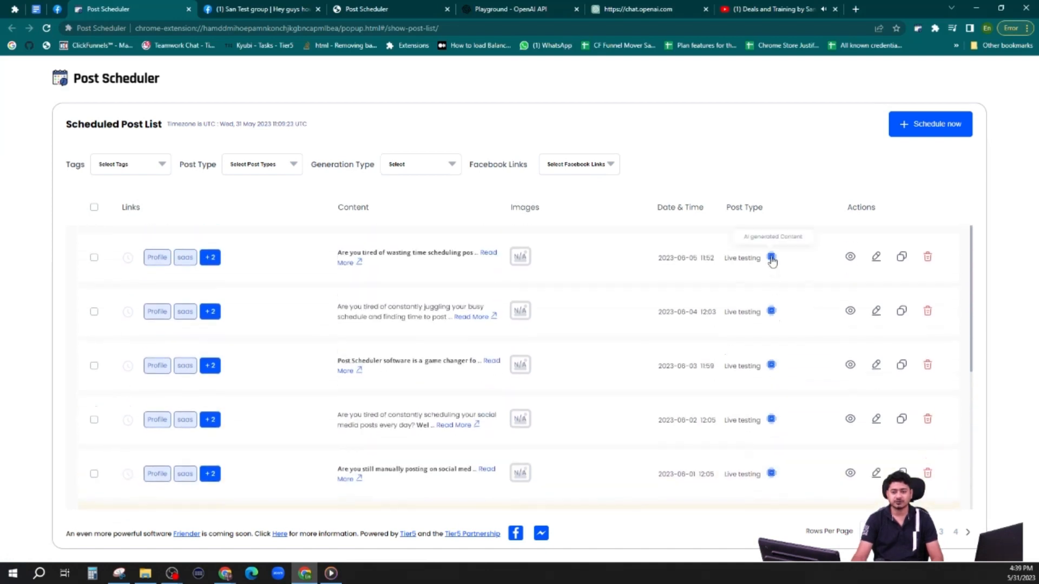
scroll(779, 281, "down", 3)
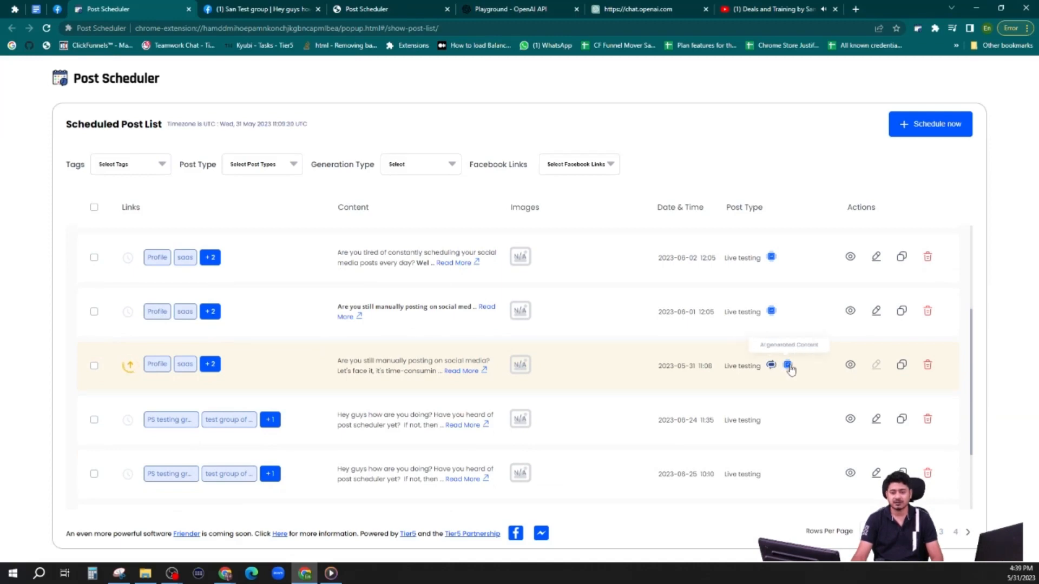
scroll(787, 365, "up", 3)
scroll(735, 281, "down", 3)
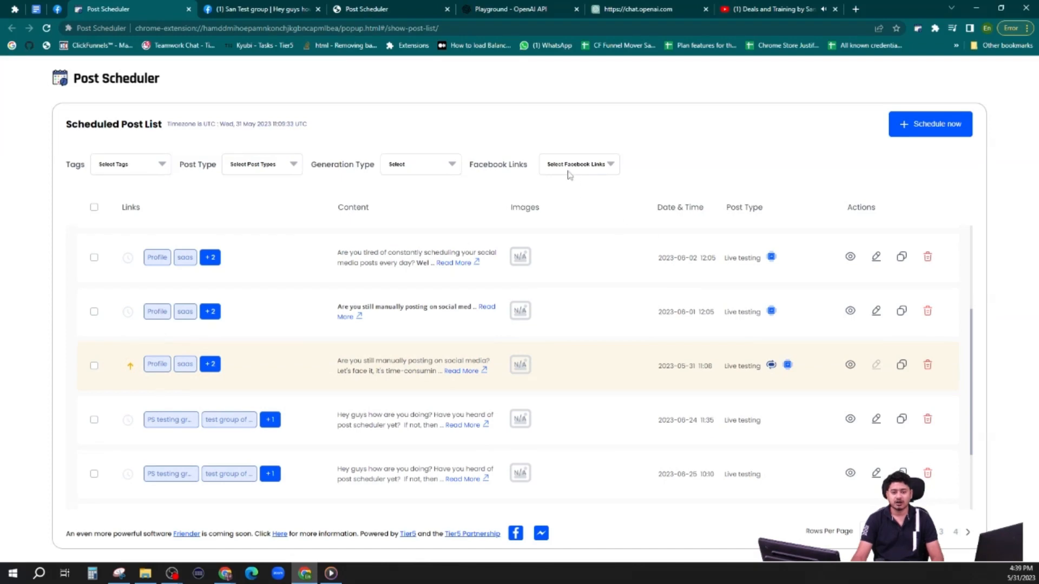
- Filter the scheduled post list to the AI Generated generation type and look through the matching posts
left_click(431, 171)
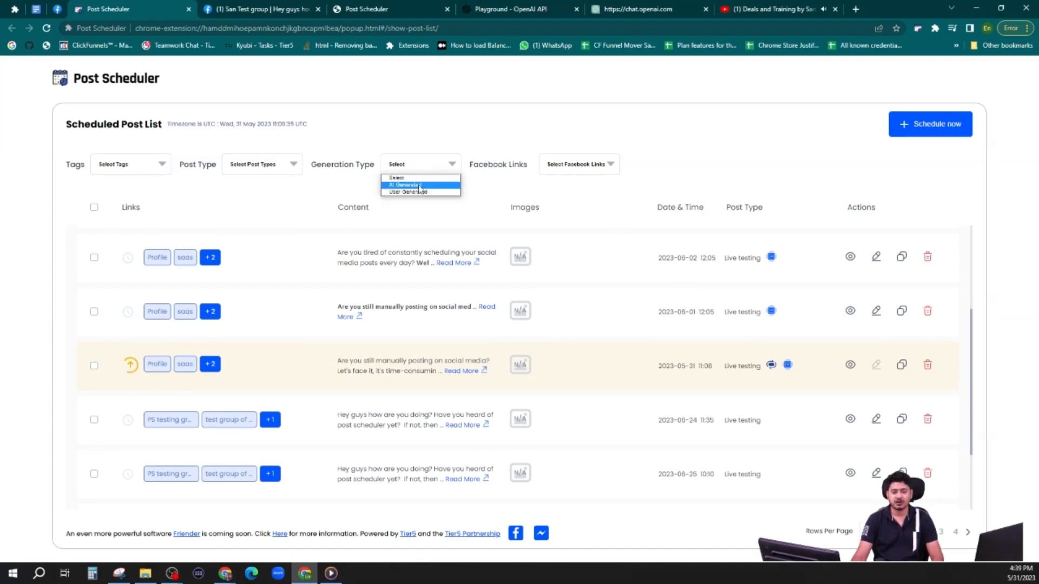
left_click(420, 185)
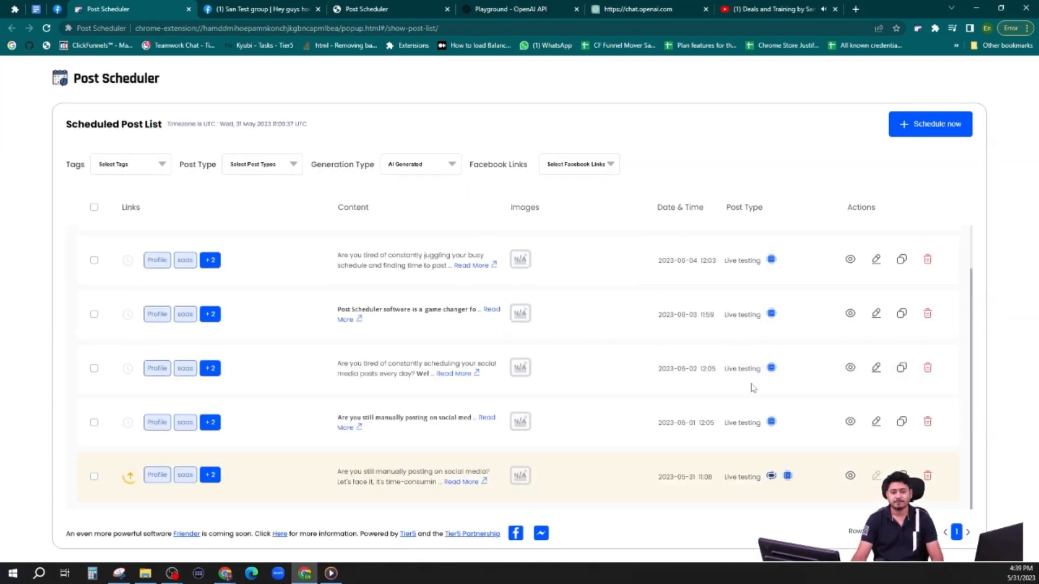
scroll(744, 366, "up", 1)
scroll(761, 352, "down", 1)
scroll(727, 356, "up", 1)
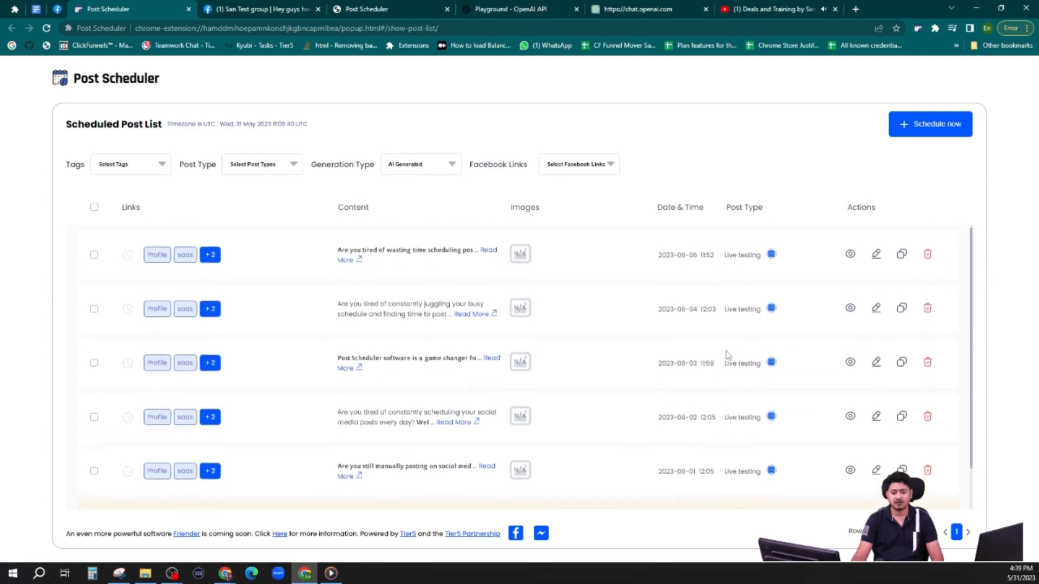
scroll(744, 324, "down", 1)
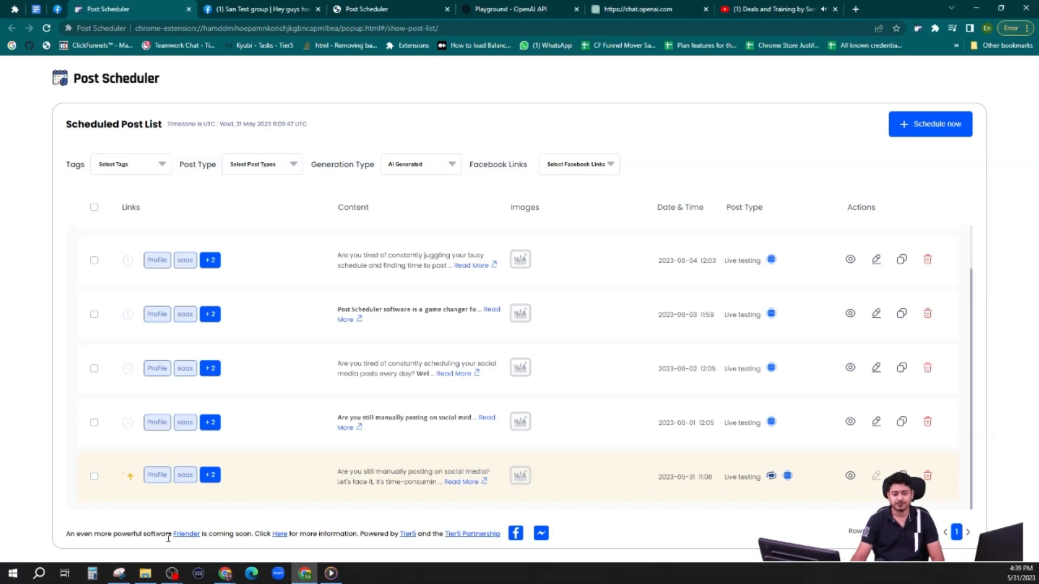
scroll(573, 385, "up", 1)
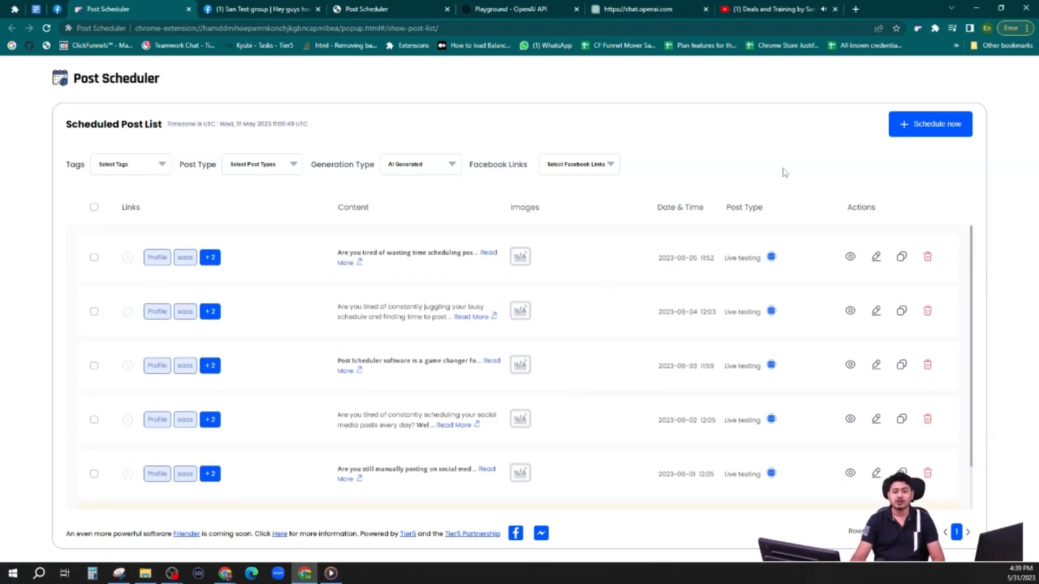
- Start a new scheduled post and switch its content to AI Generated Content
left_click(940, 126)
left_click(188, 158)
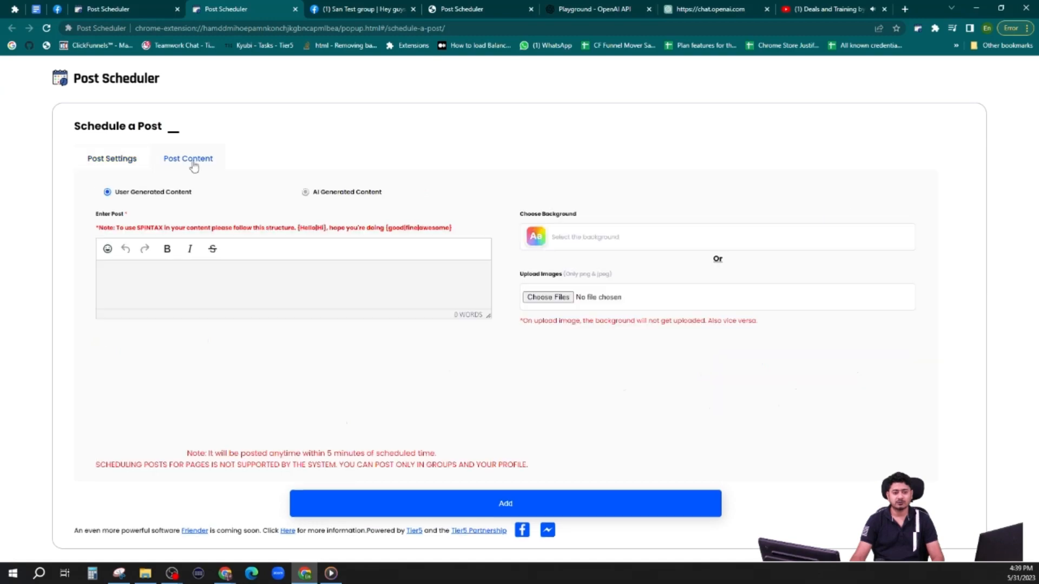
left_click(335, 193)
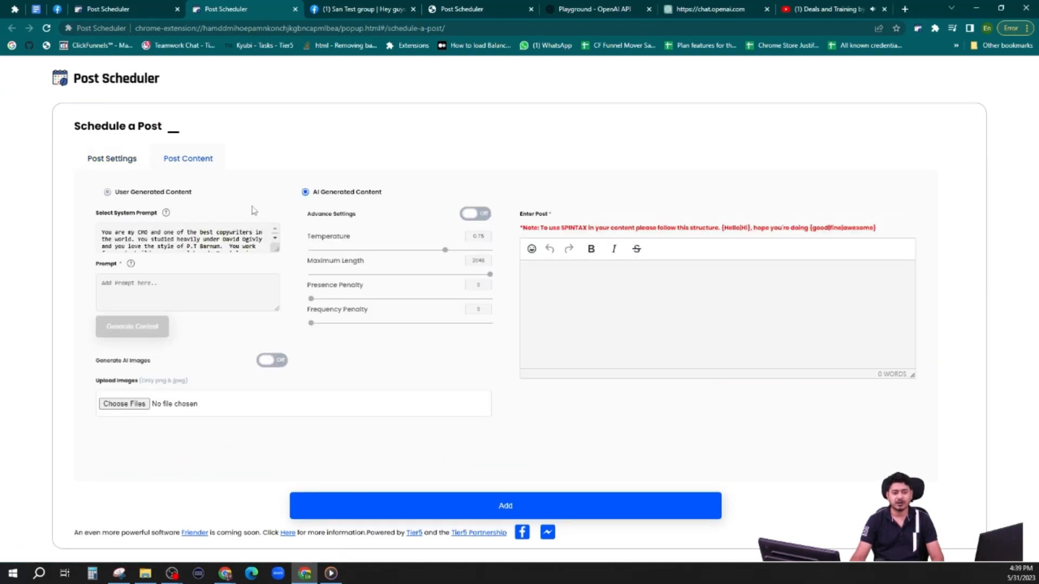
- Set the new post's schedule to 05/31/2023 at 11:40 PM
left_click(109, 163)
left_click(198, 256)
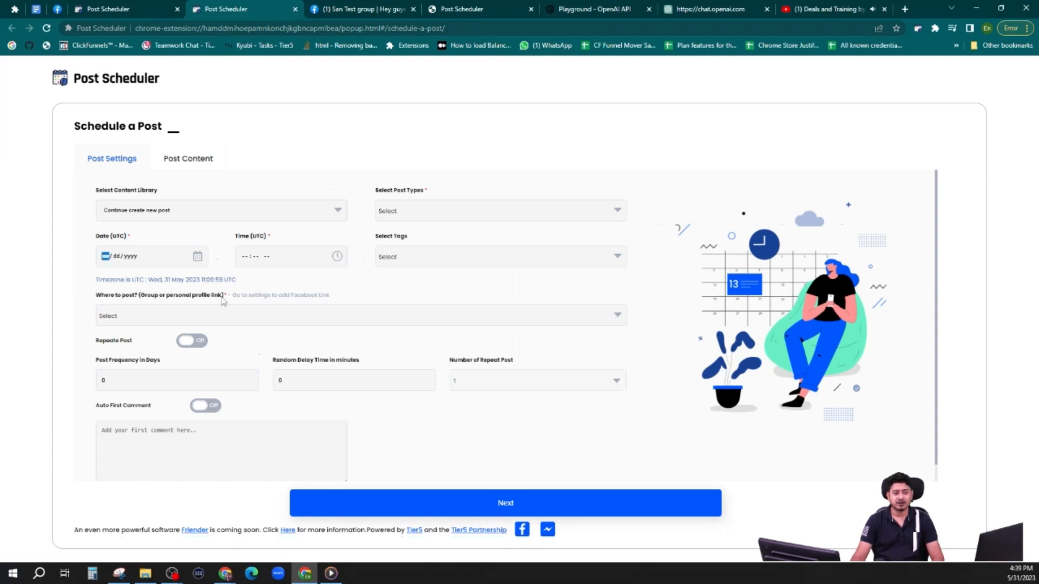
left_click(198, 256)
left_click(154, 375)
left_click(337, 256)
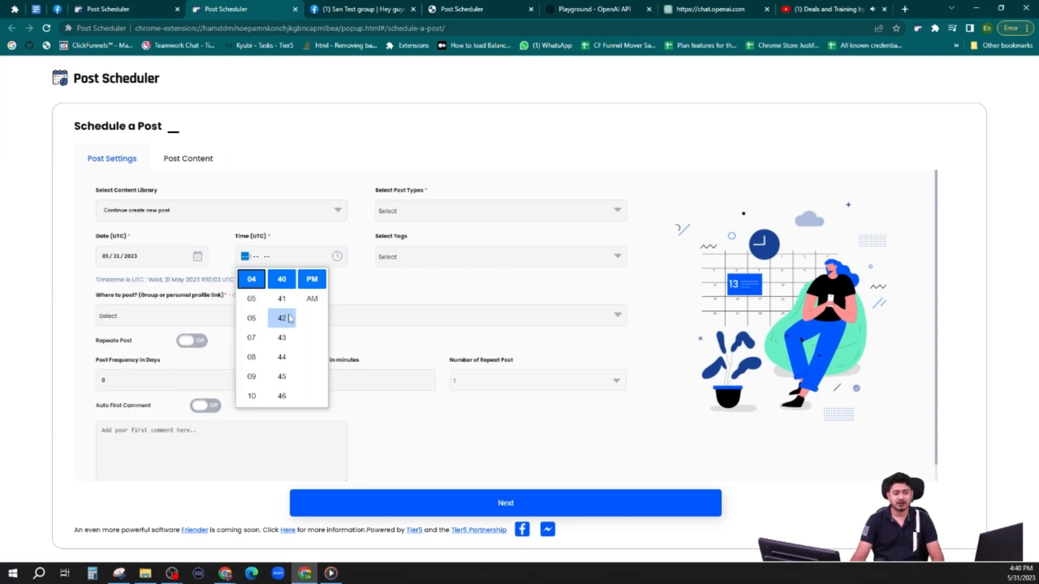
scroll(252, 352, "down", 1)
left_click(251, 357)
scroll(282, 354, "up", 6)
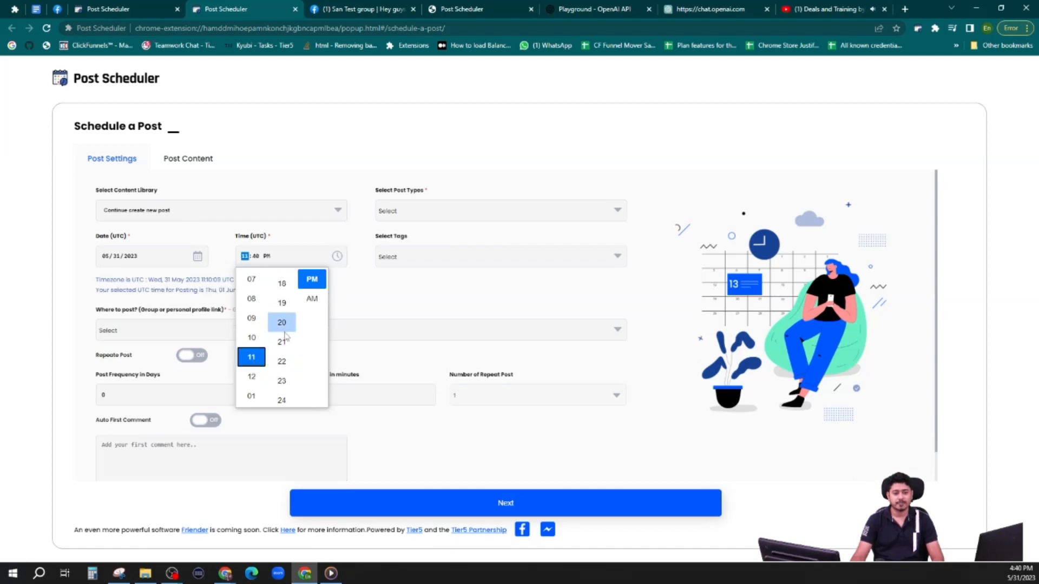
scroll(283, 357, "up", 2)
scroll(282, 370, "down", 1)
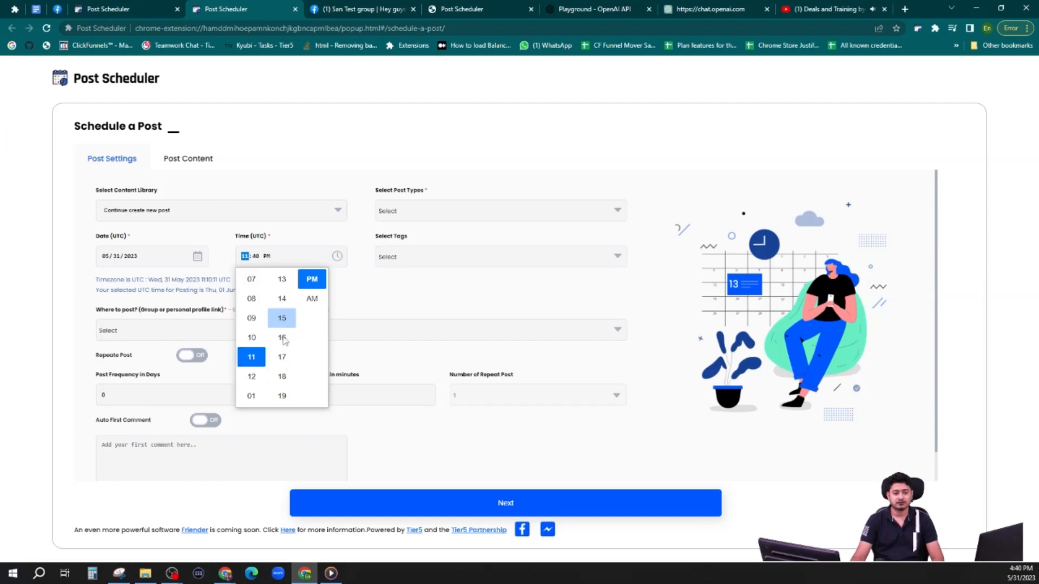
left_click(398, 284)
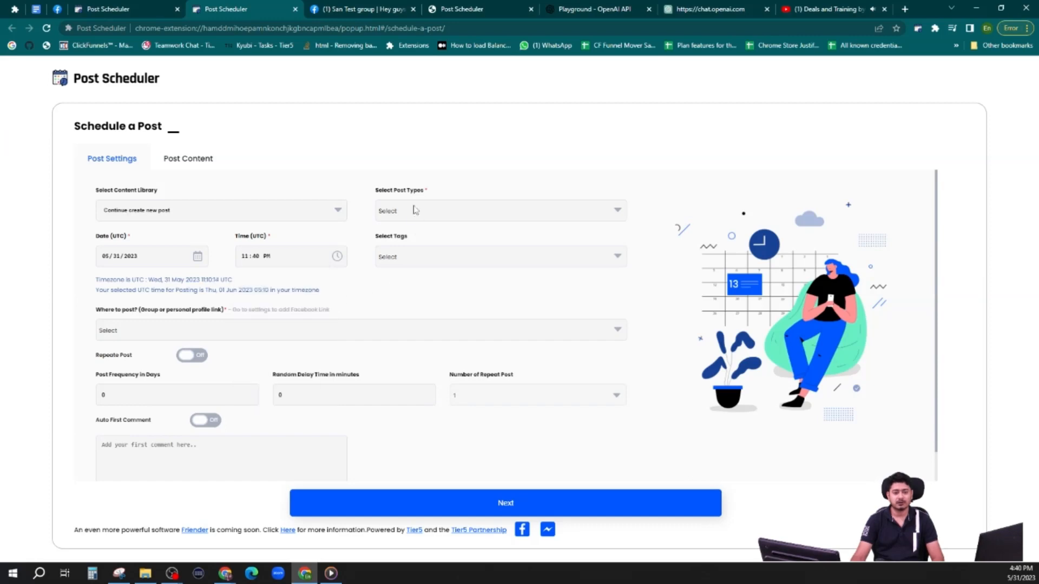
- Set the post type to Live testing and choose test group of San and PS testing group as the posting destinations
left_click(415, 211)
left_click(388, 256)
left_click(389, 260)
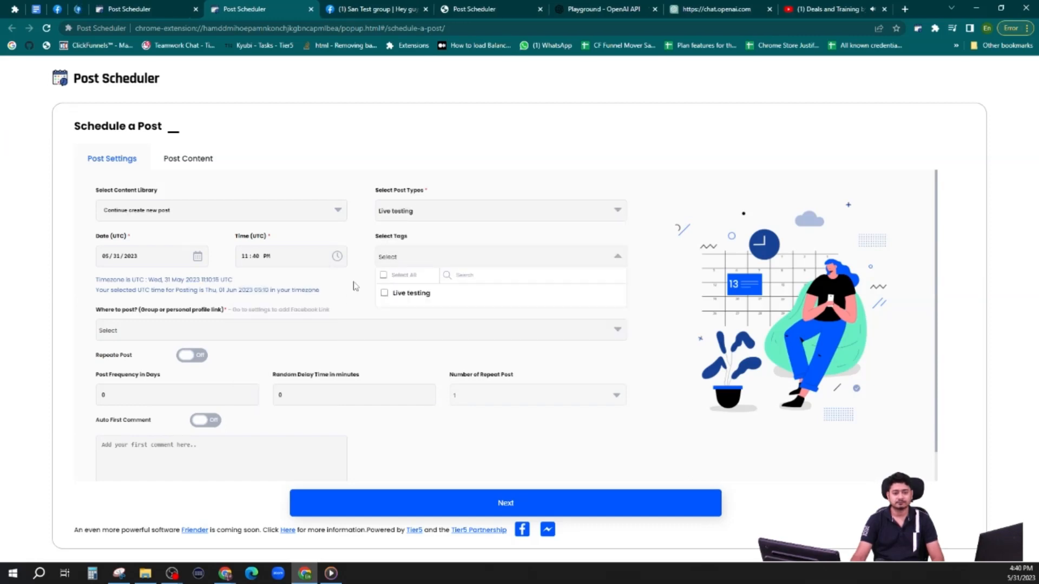
left_click(403, 260)
left_click(204, 331)
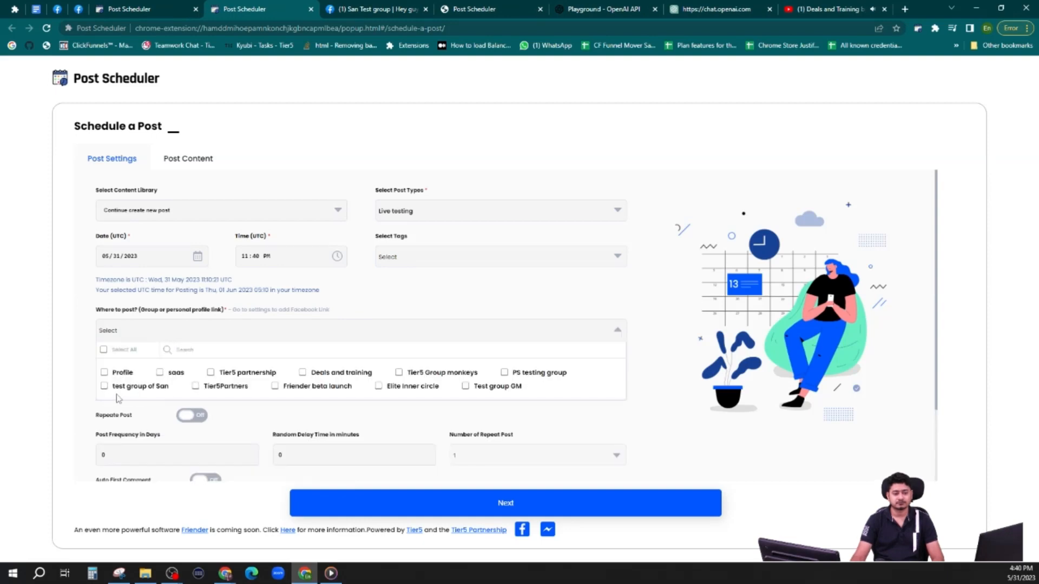
left_click(104, 386)
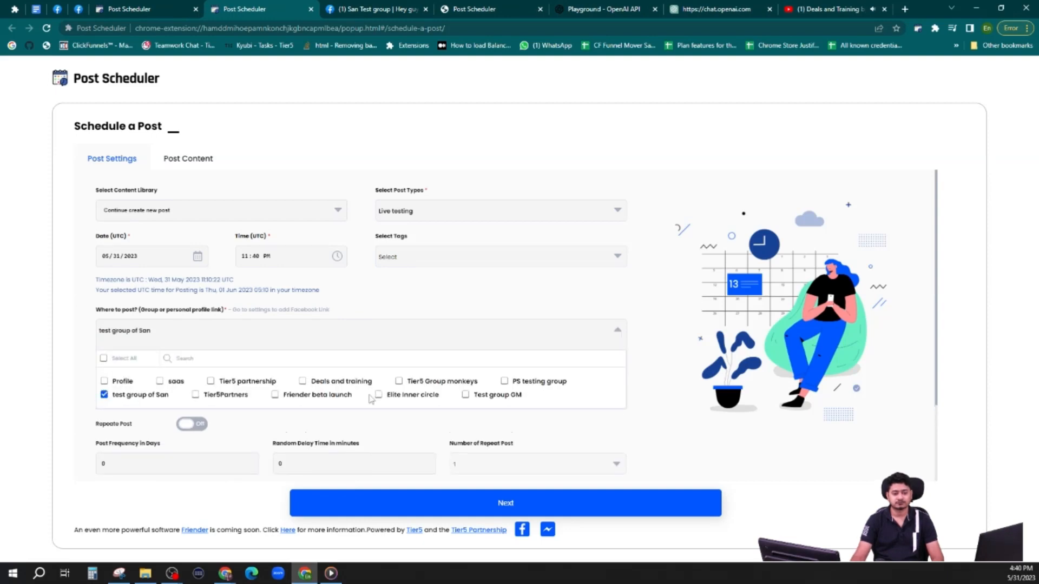
left_click(504, 382)
left_click(246, 341)
scroll(240, 400, "down", 2)
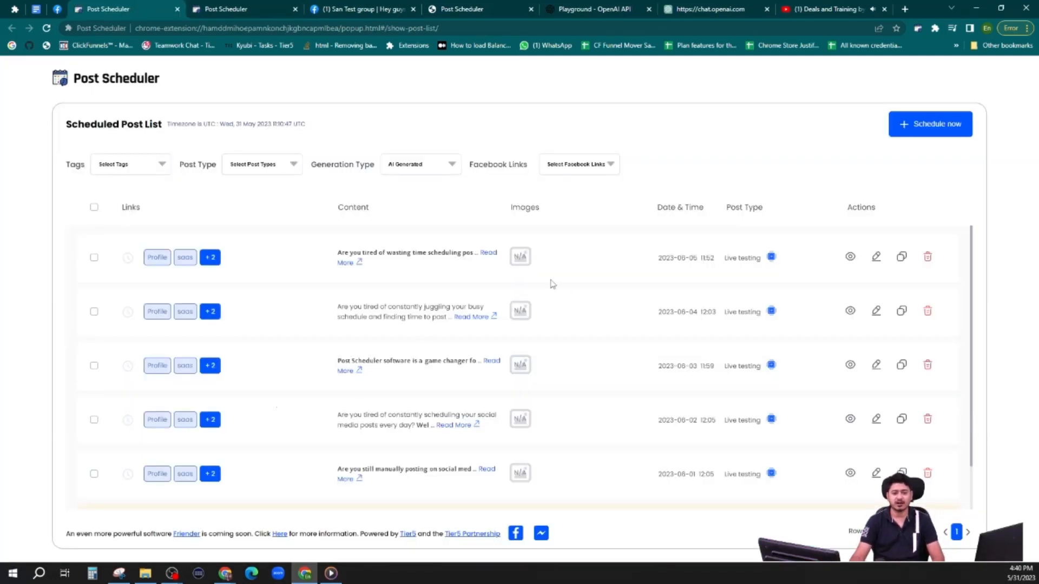
scroll(582, 327, "down", 1)
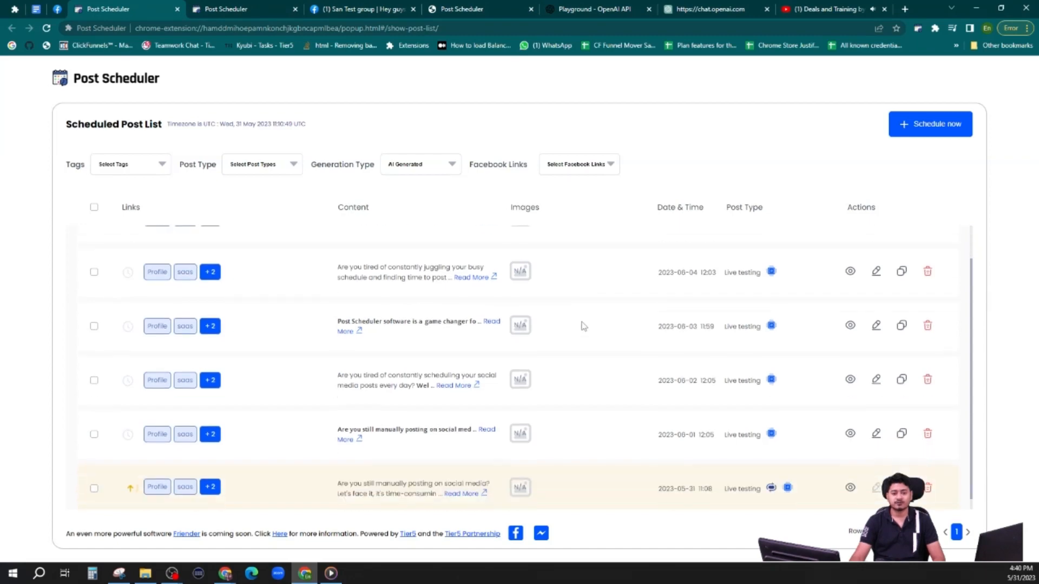
scroll(595, 390, "up", 1)
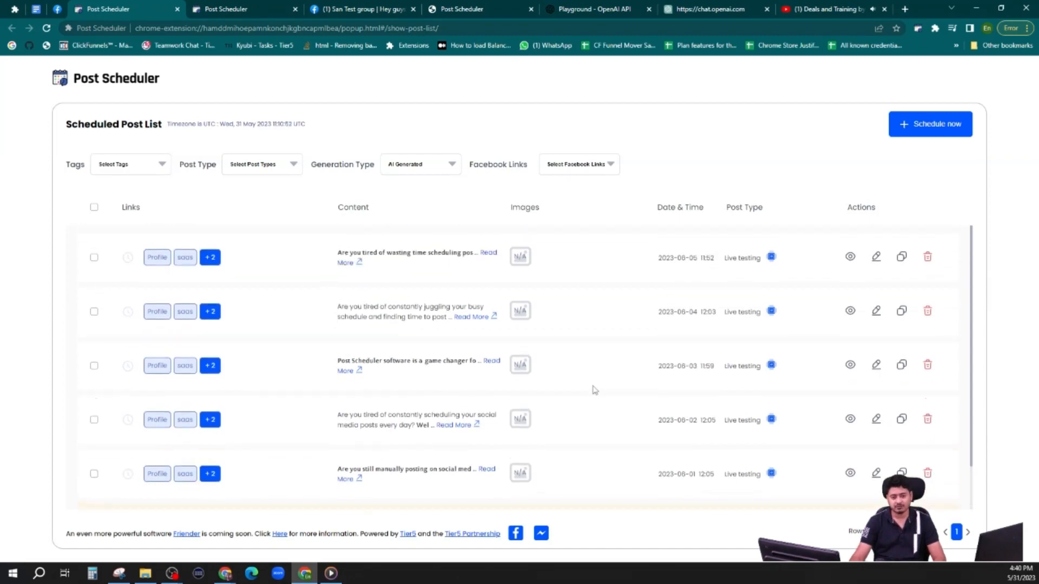
scroll(449, 314, "down", 1)
scroll(475, 331, "up", 1)
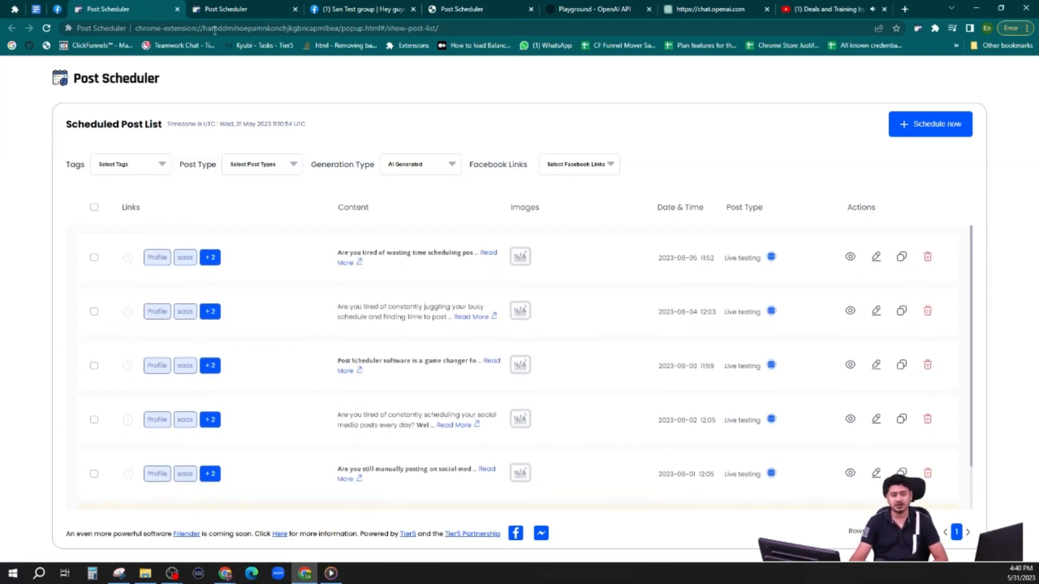
left_click(281, 9)
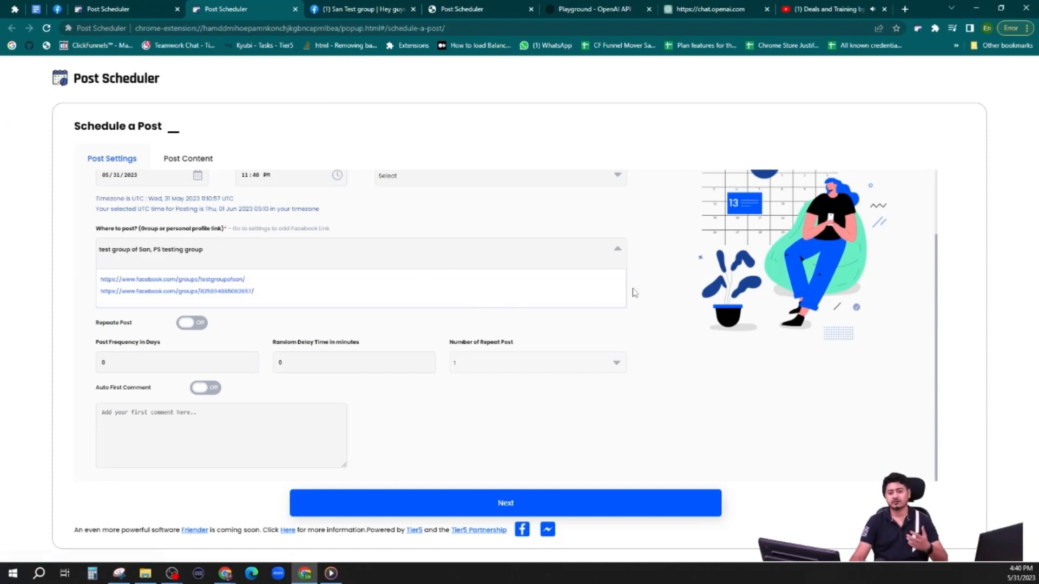
- Continue to the post content and enter the AI prompt "generate a facebook content on ninja marketing."
left_click(616, 254)
scroll(332, 373, "down", 1)
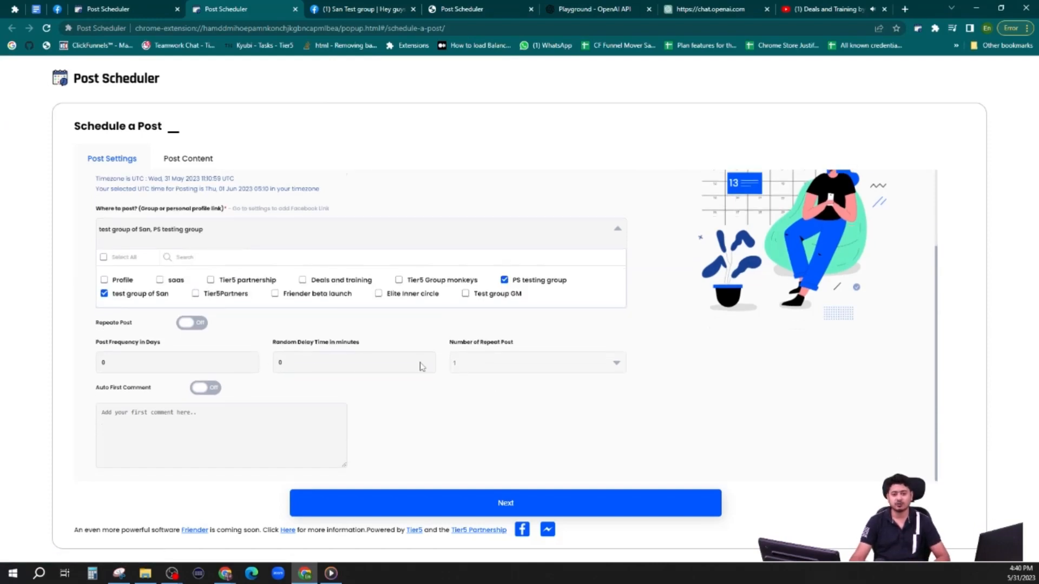
left_click(430, 502)
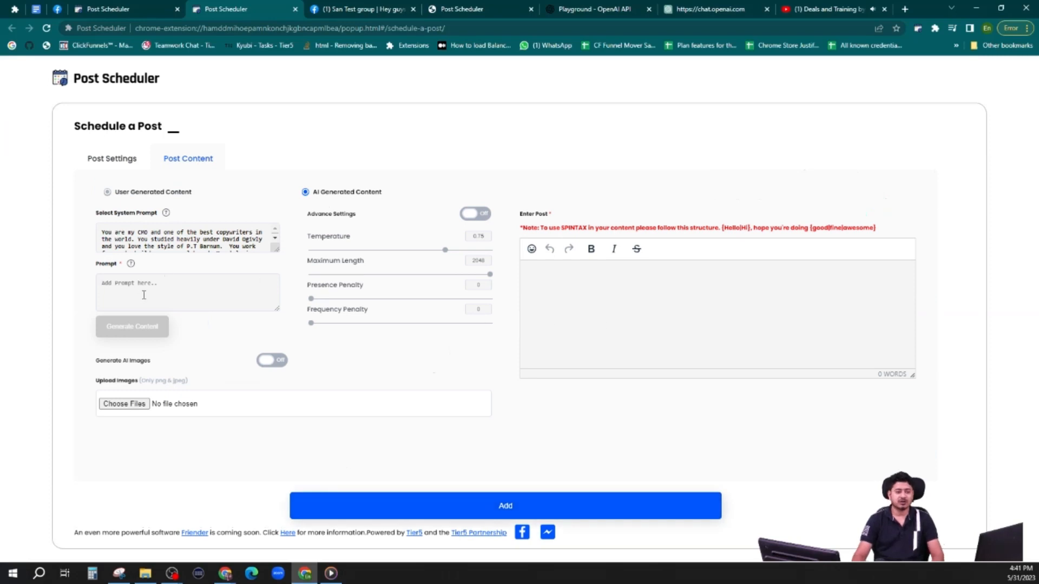
type("generate a facebook content o")
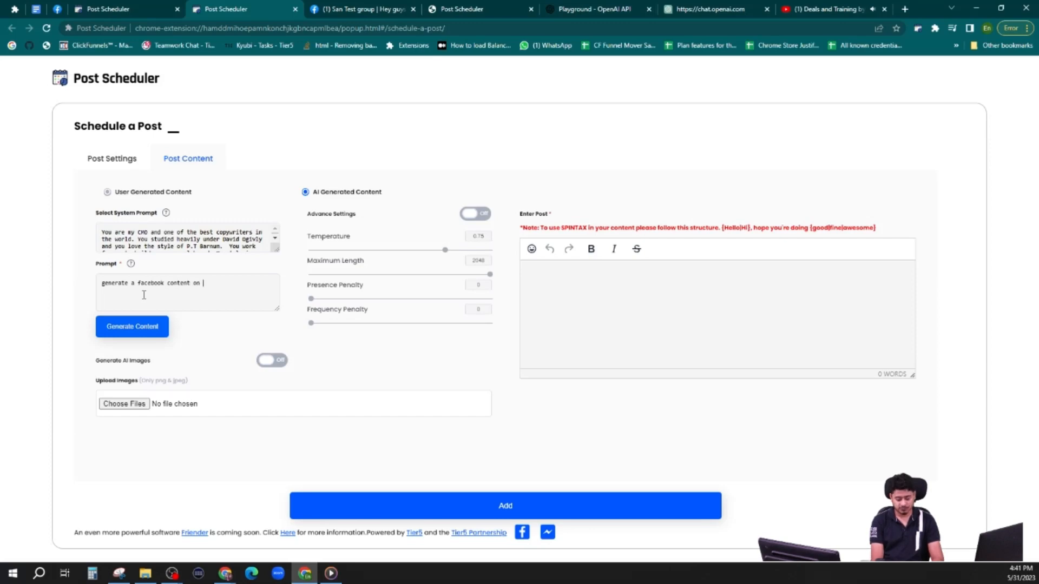
type("ninja marketing.")
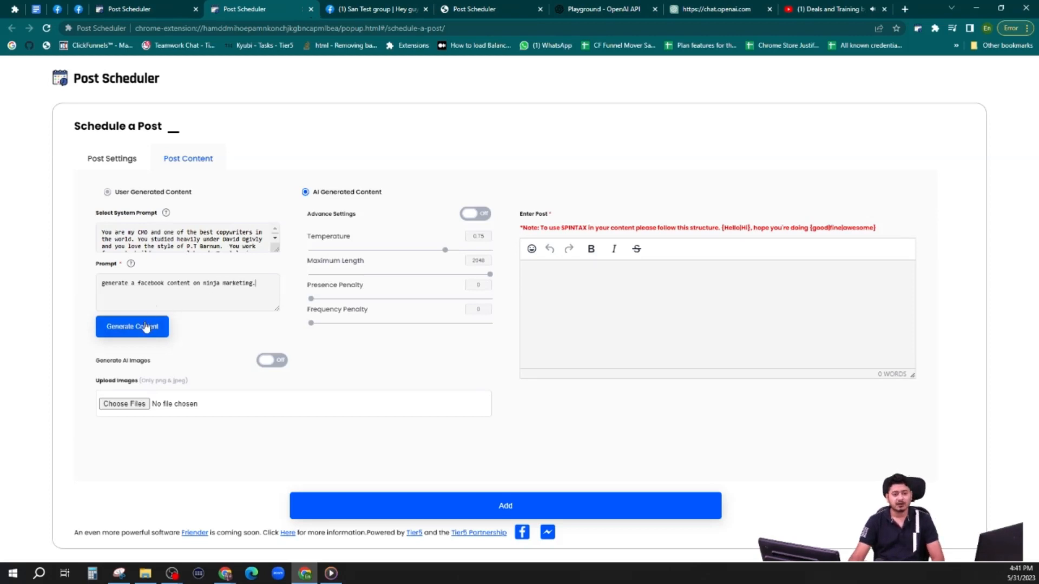
- Generate the post content from the ninja marketing prompt and make the opening line "Attention all business owners!" bold
left_click(145, 327)
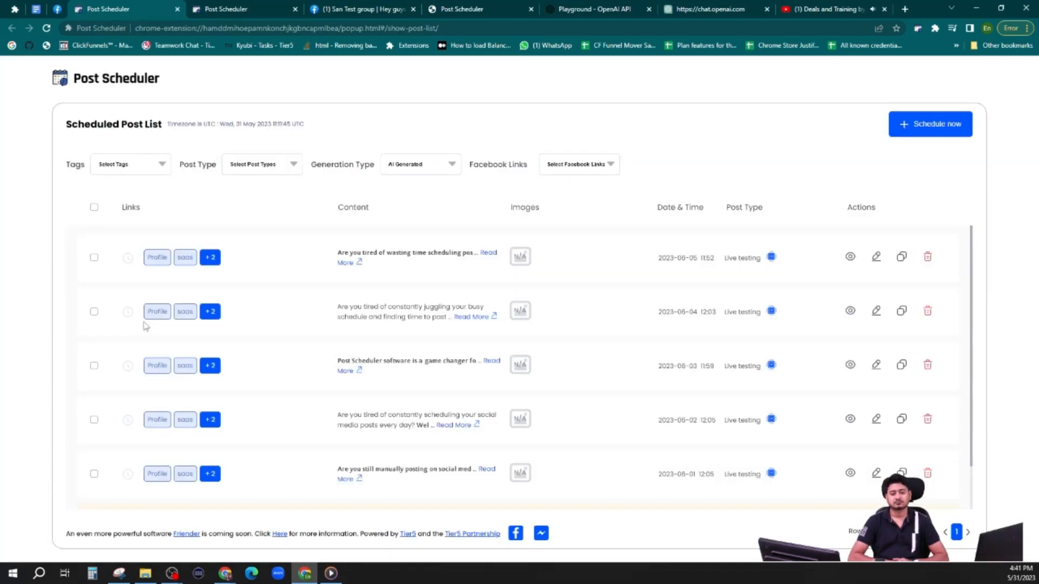
left_click(226, 10)
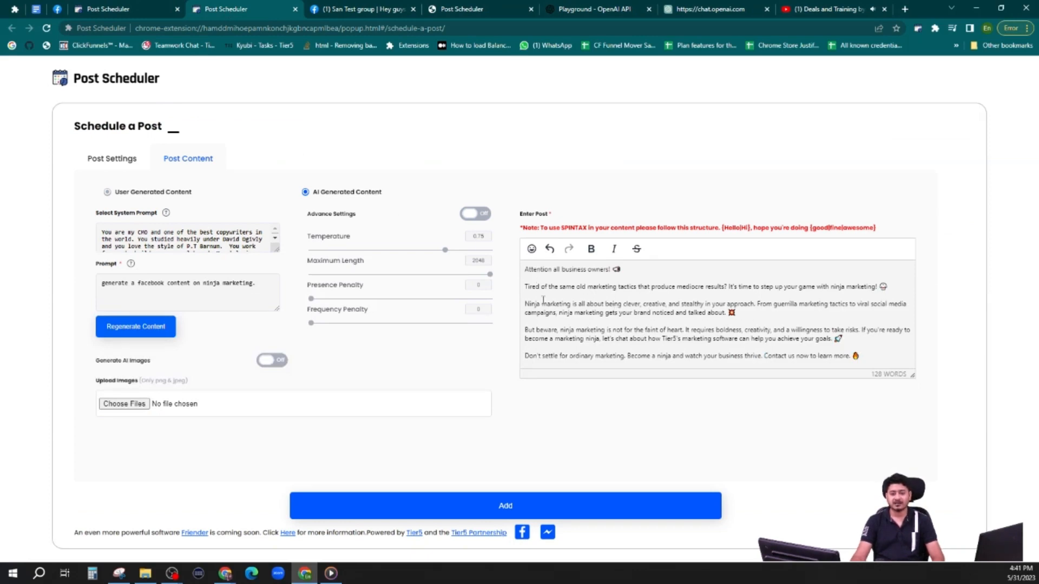
left_click_drag(526, 285, 811, 288)
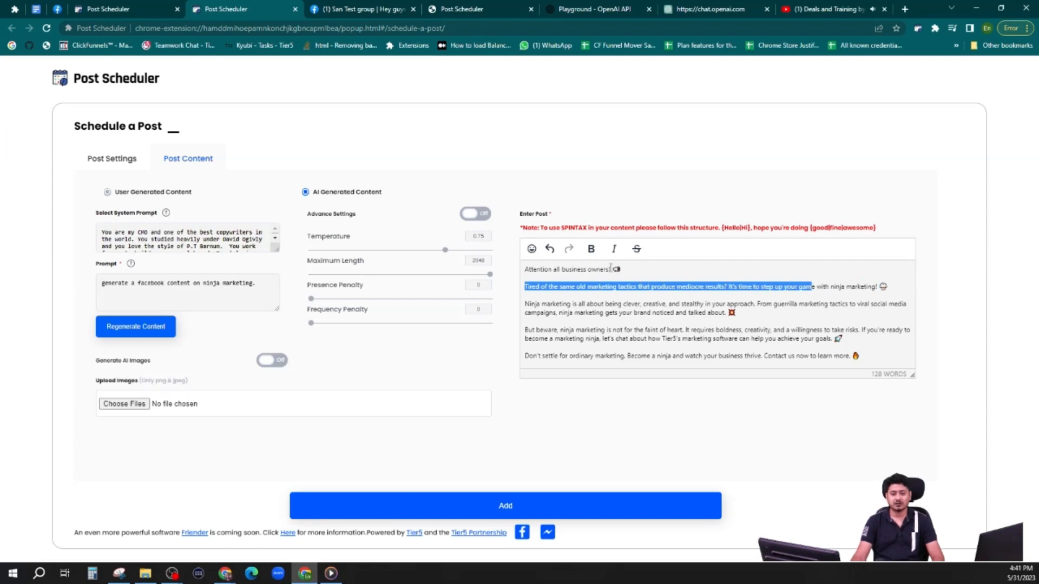
left_click_drag(610, 269, 524, 269)
left_click(591, 248)
left_click(616, 279)
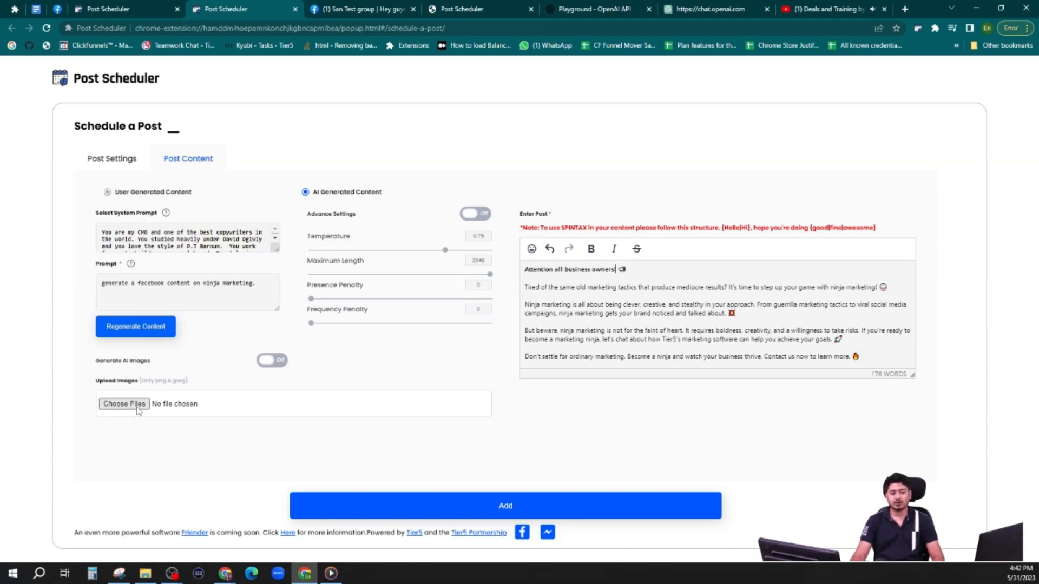
- Enable AI image generation and generate 1 image with the image query "ninja marketing"
left_click(260, 361)
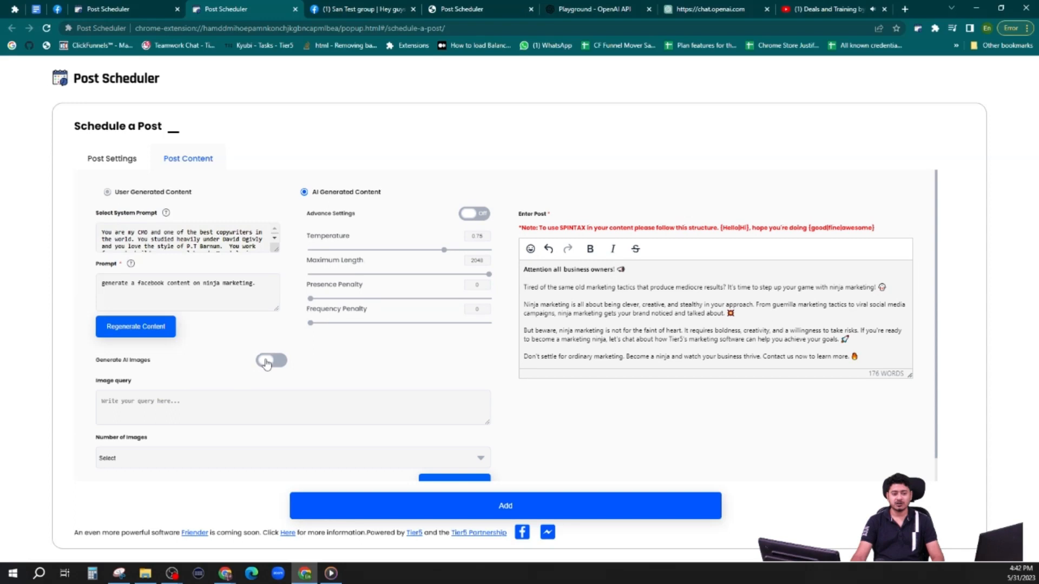
left_click(158, 407)
type("ninja marketing")
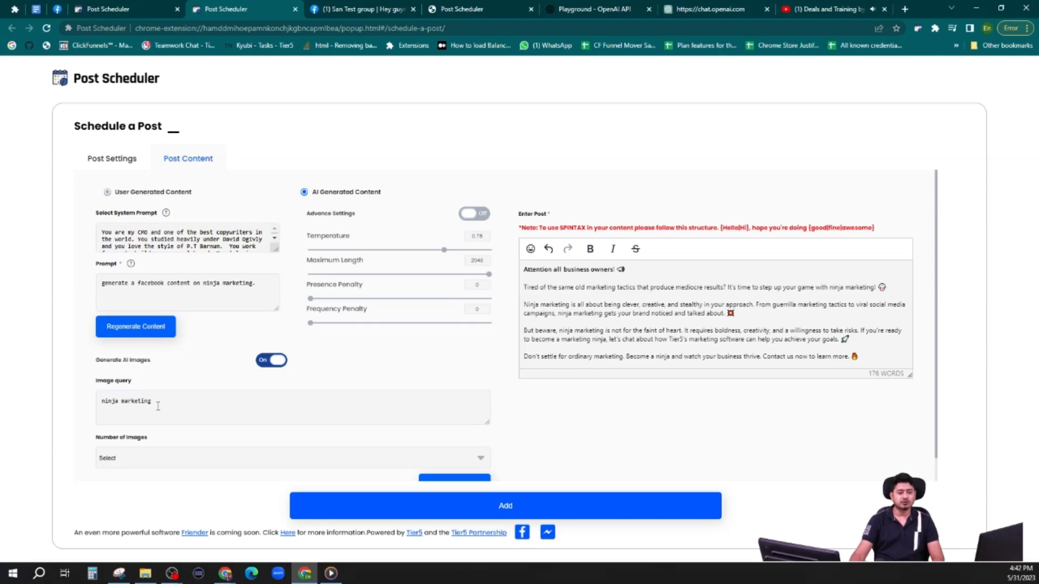
scroll(158, 406, "down", 1)
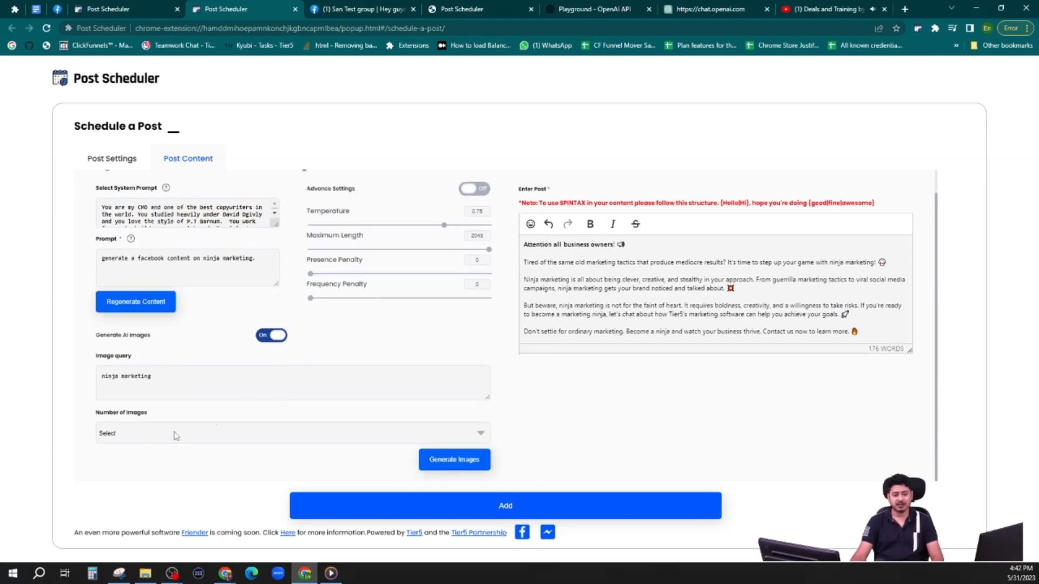
left_click(143, 437)
left_click(121, 457)
left_click(121, 434)
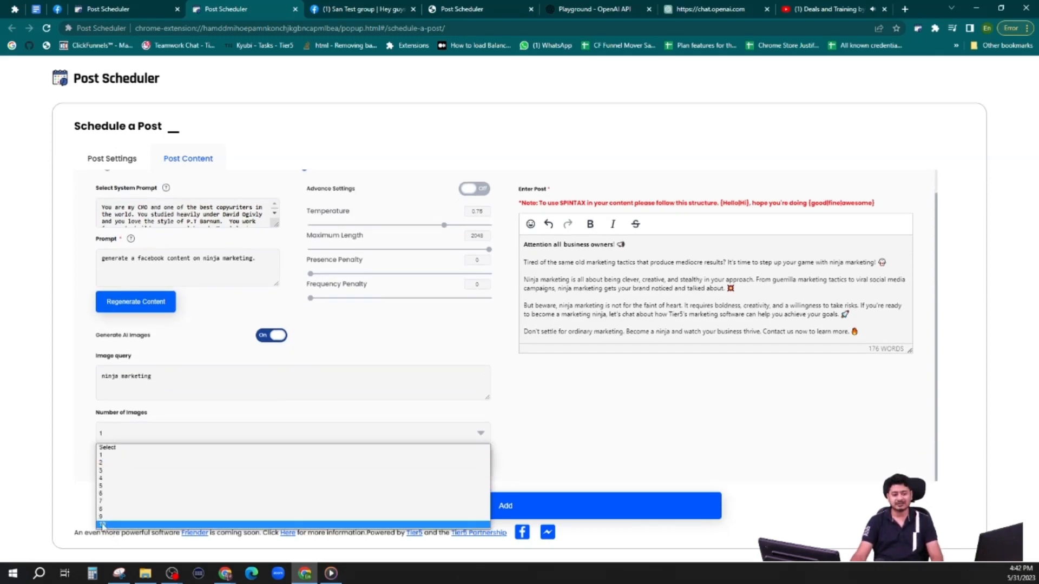
left_click(117, 438)
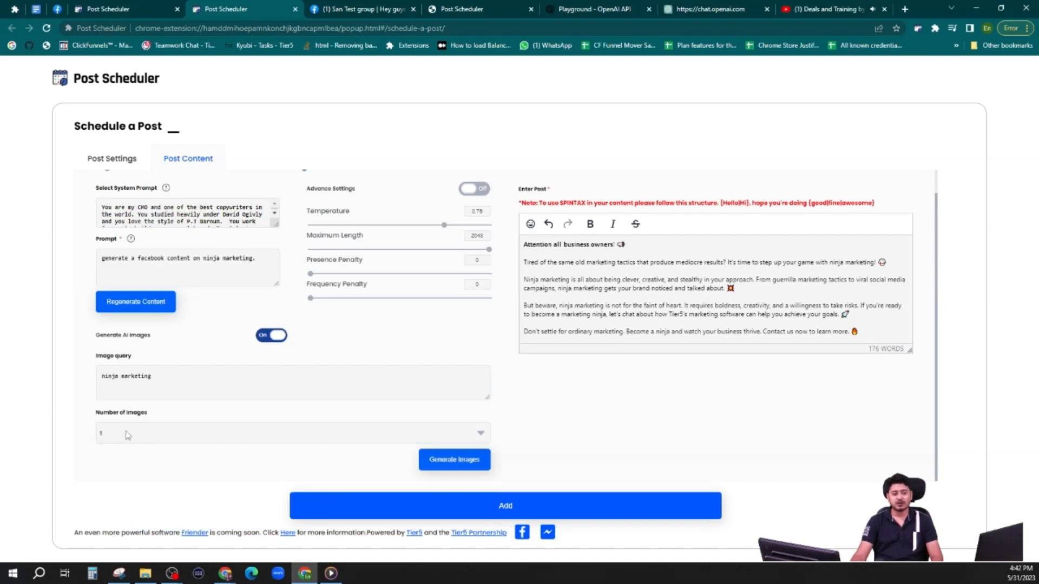
left_click(454, 458)
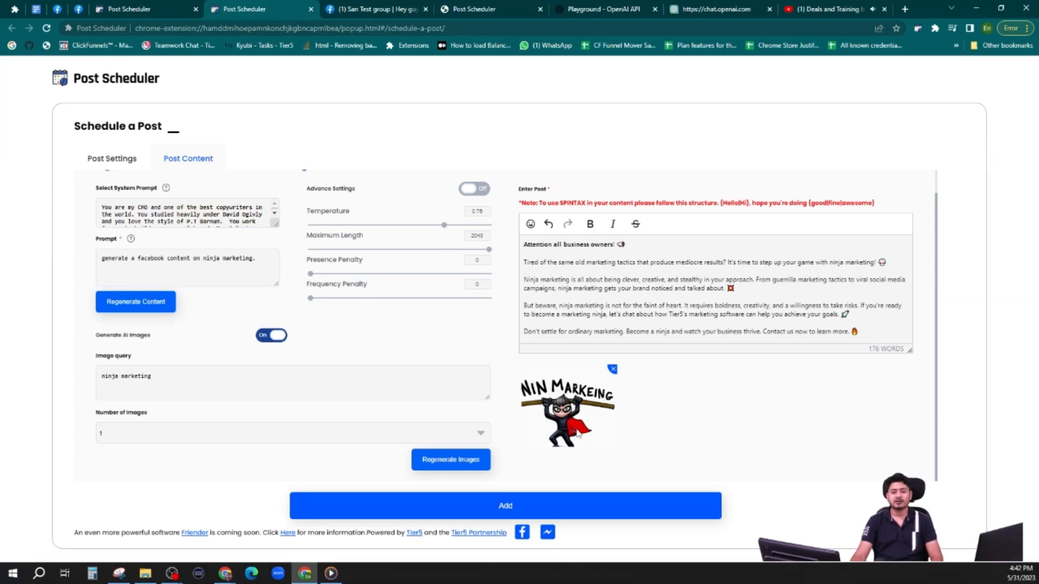
- Add the ninja marketing post with its generated image
left_click(517, 509)
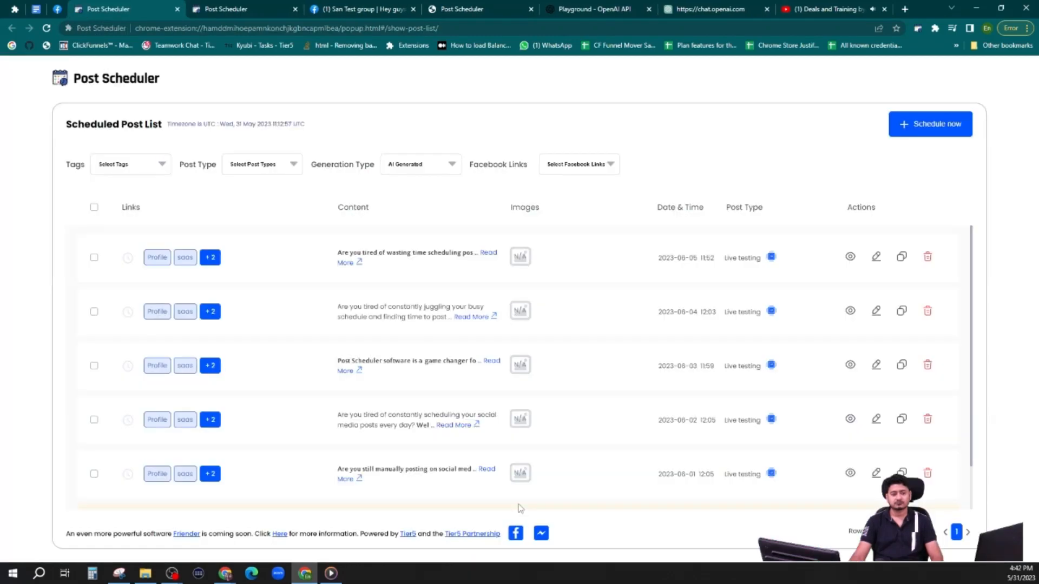
left_click(238, 9)
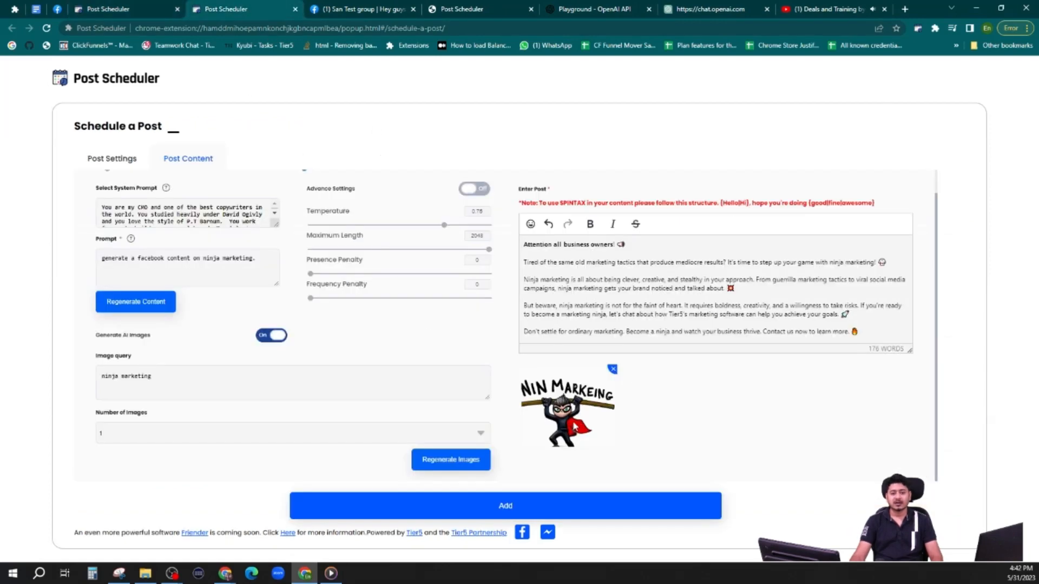
left_click(518, 507)
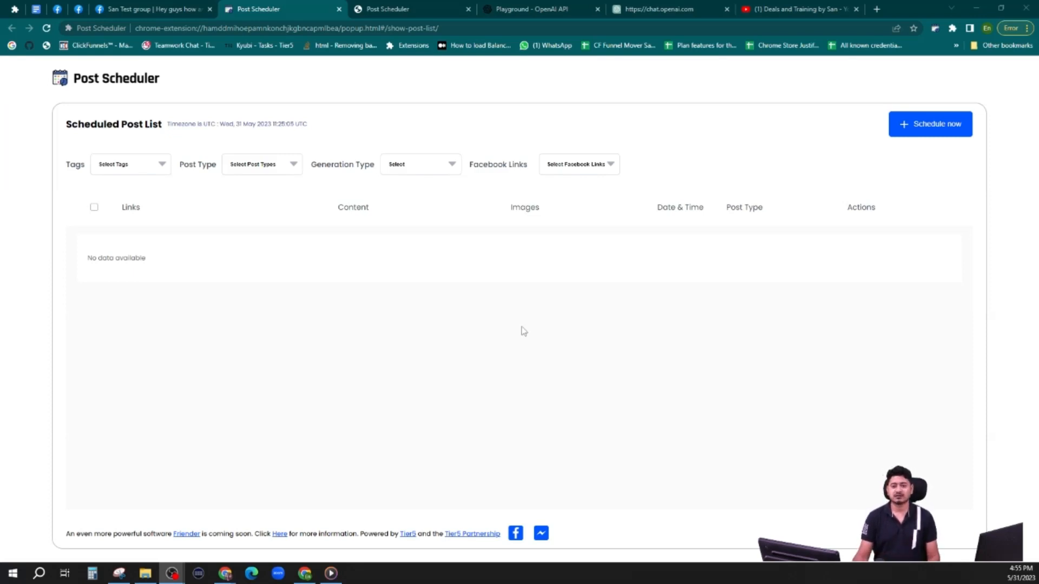
- Start a new scheduled post and set its date to 05/31/2023 and its time to 11:30 AM
left_click(921, 129)
left_click(197, 256)
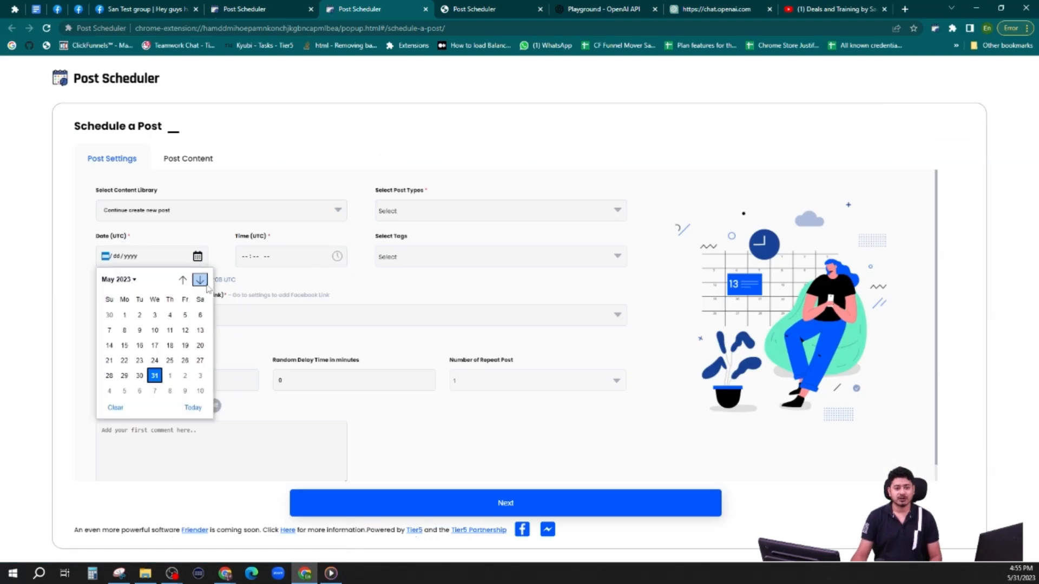
left_click(153, 382)
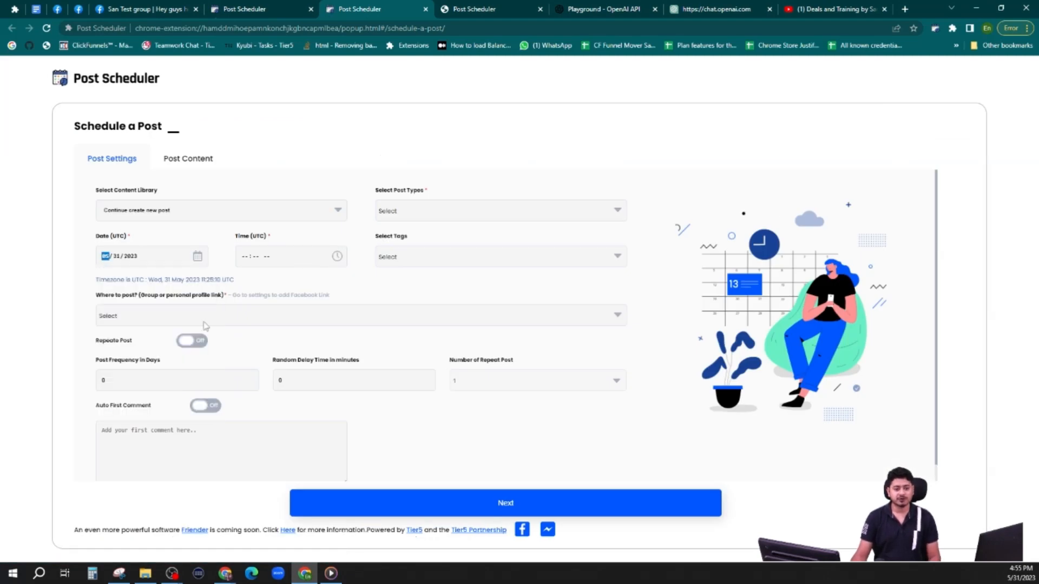
left_click(337, 256)
left_click(252, 358)
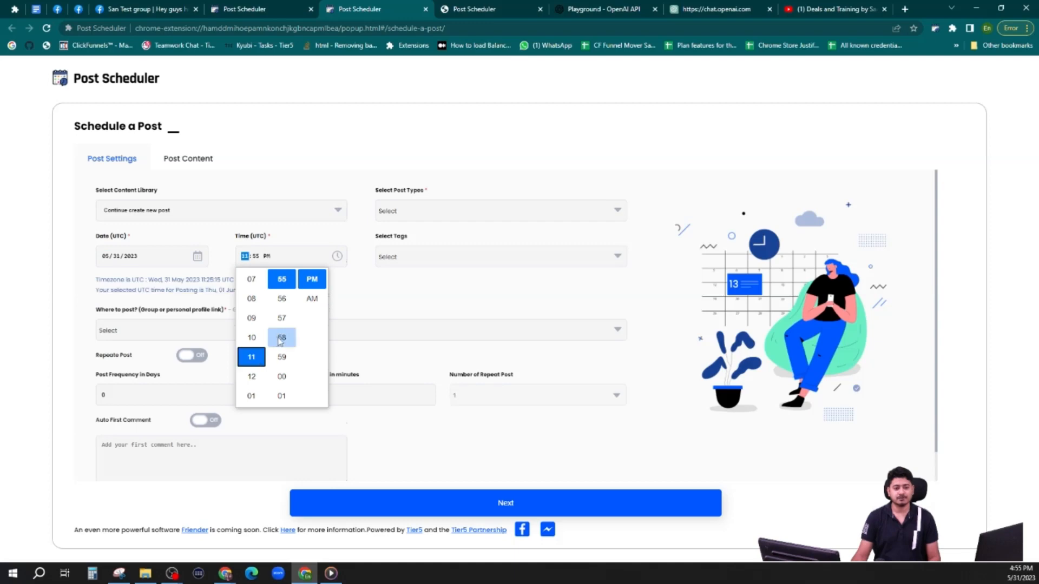
scroll(282, 357, "up", 10)
scroll(285, 377, "down", 3)
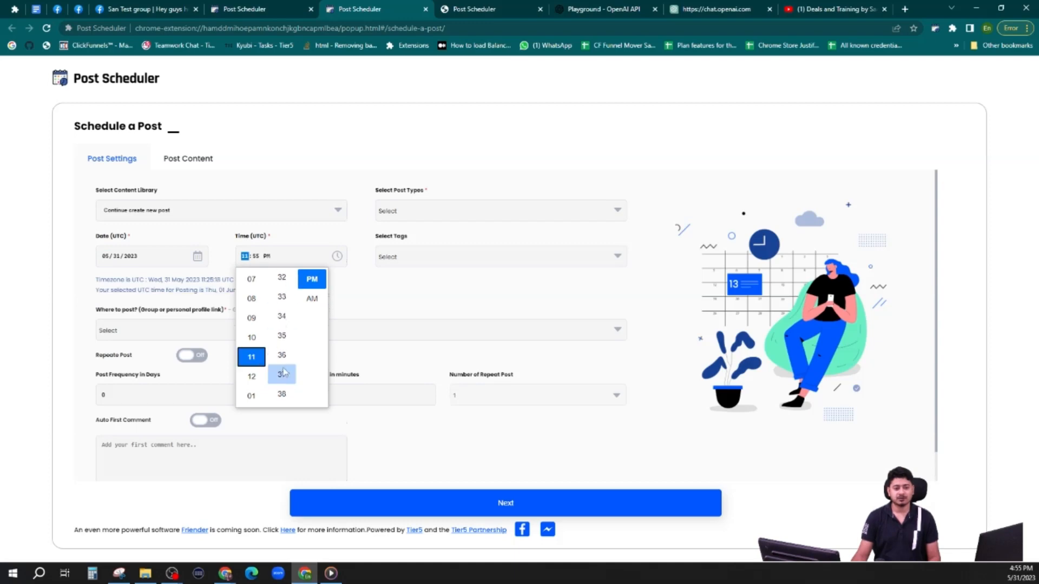
left_click(282, 329)
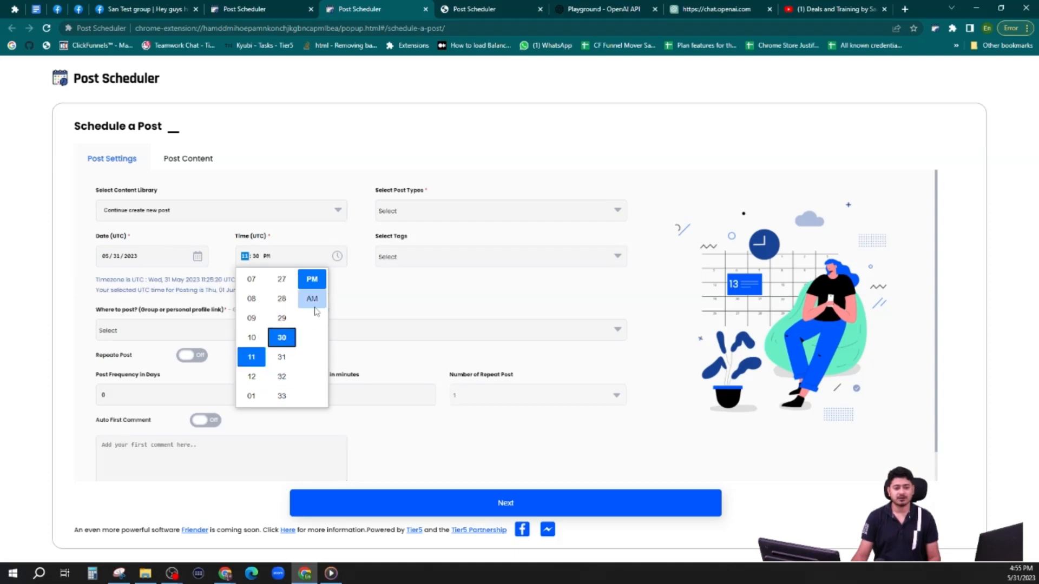
left_click(312, 299)
- Set the post type to Live testing and choose test group of San, Test group GM and PS testing group as destinations
left_click(413, 211)
left_click(399, 248)
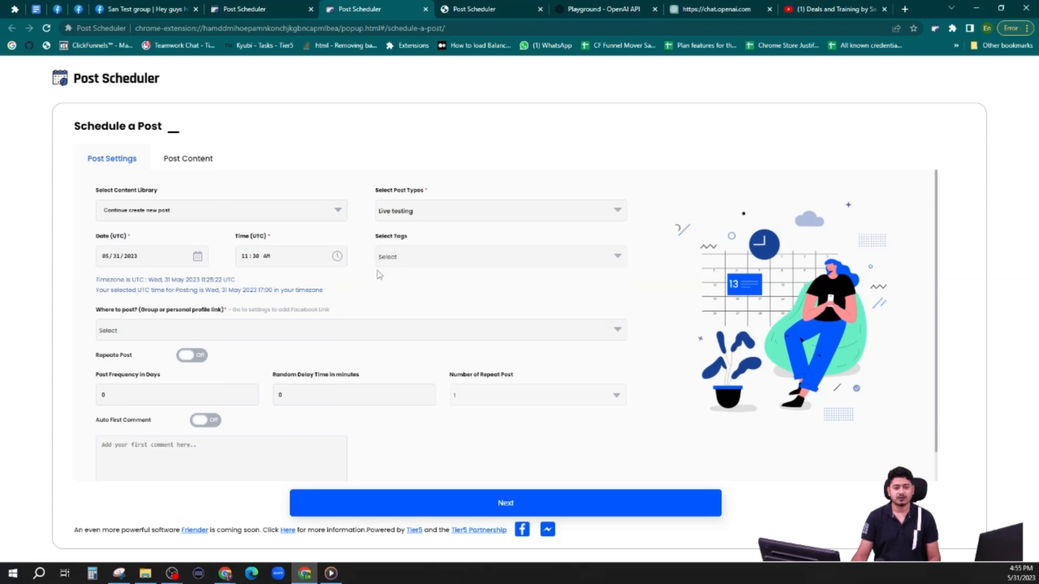
left_click(147, 331)
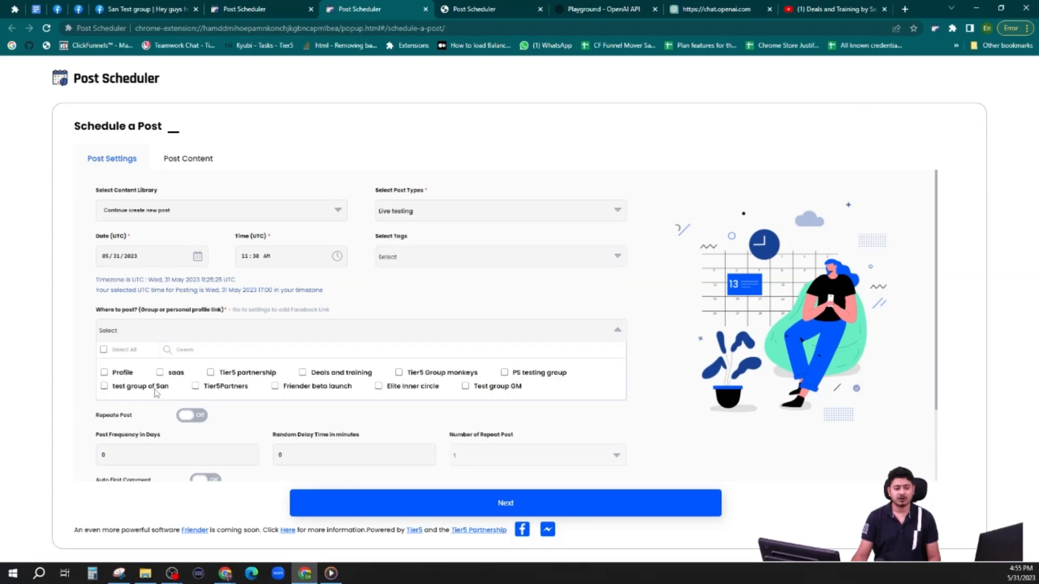
left_click(109, 386)
left_click(466, 394)
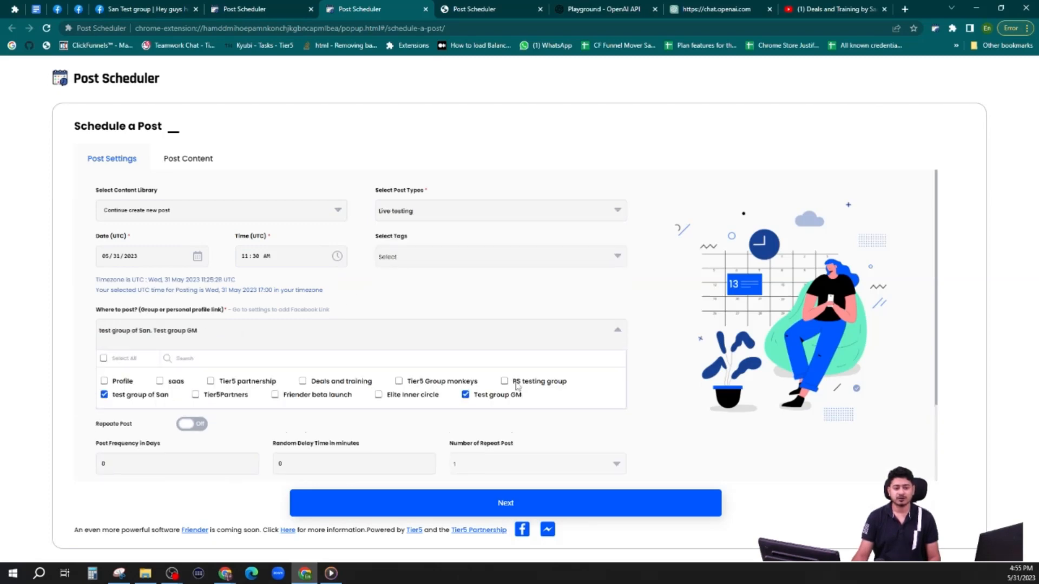
left_click(503, 380)
- Enable post repetition with a frequency of 1 day, a random delay of 60 minutes and 5 repeat posts
scroll(252, 363, "down", 2)
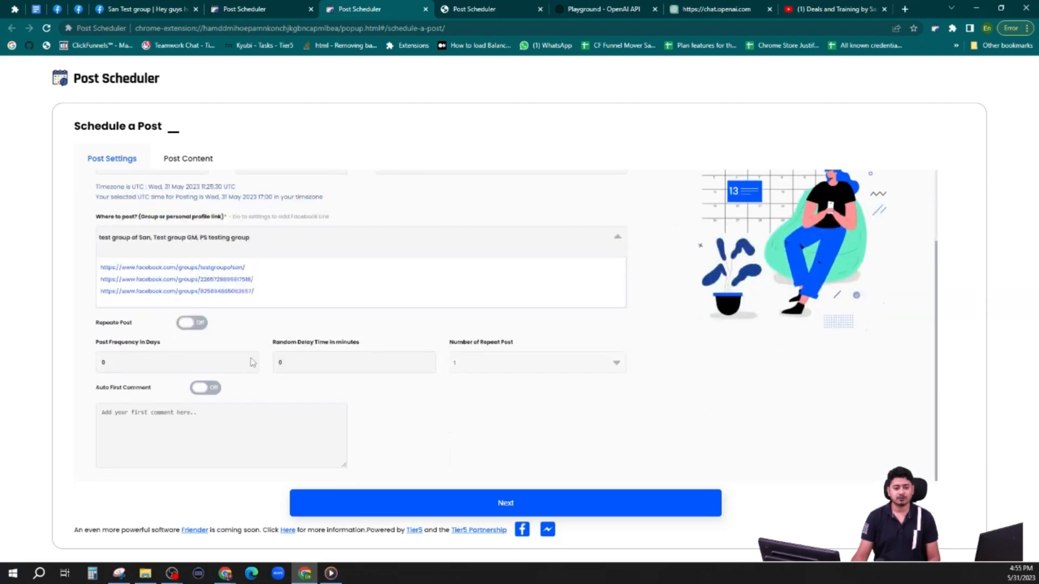
left_click(192, 327)
left_click_drag(154, 361, 64, 359)
type("1")
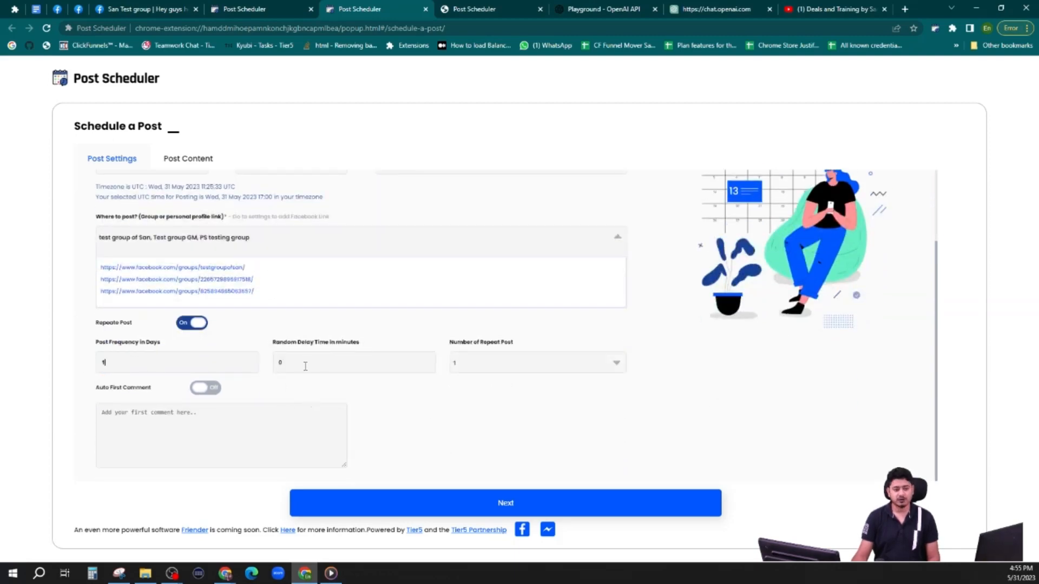
type("6")
left_click(457, 361)
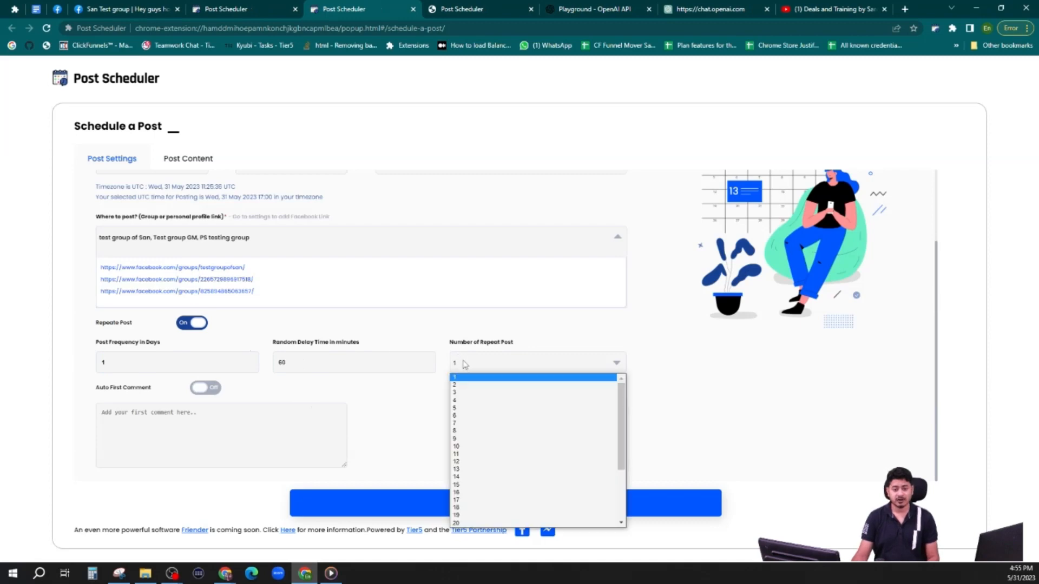
left_click(463, 407)
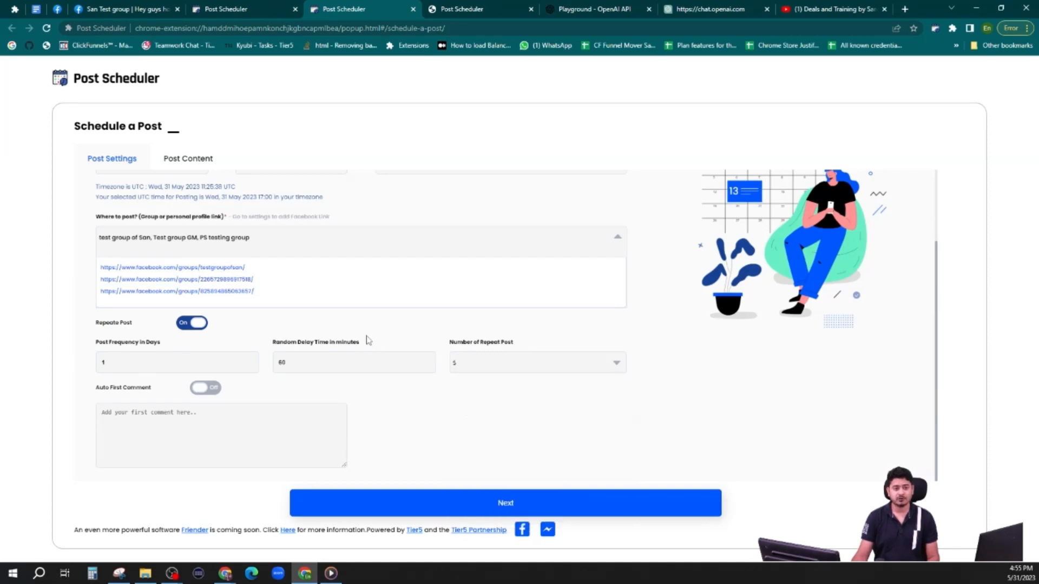
- Generate AI content from the prompt "generate a facebook post content on post scheduler and return only the content nothing else. Follow my branding."
left_click(505, 503)
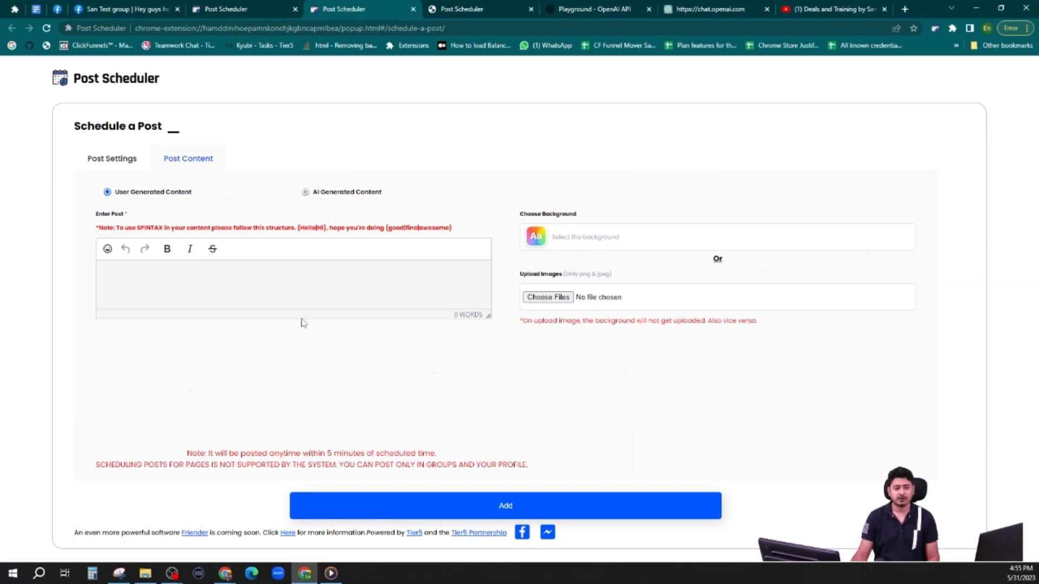
left_click(305, 191)
type("generate a facebook post content on post scheduler")
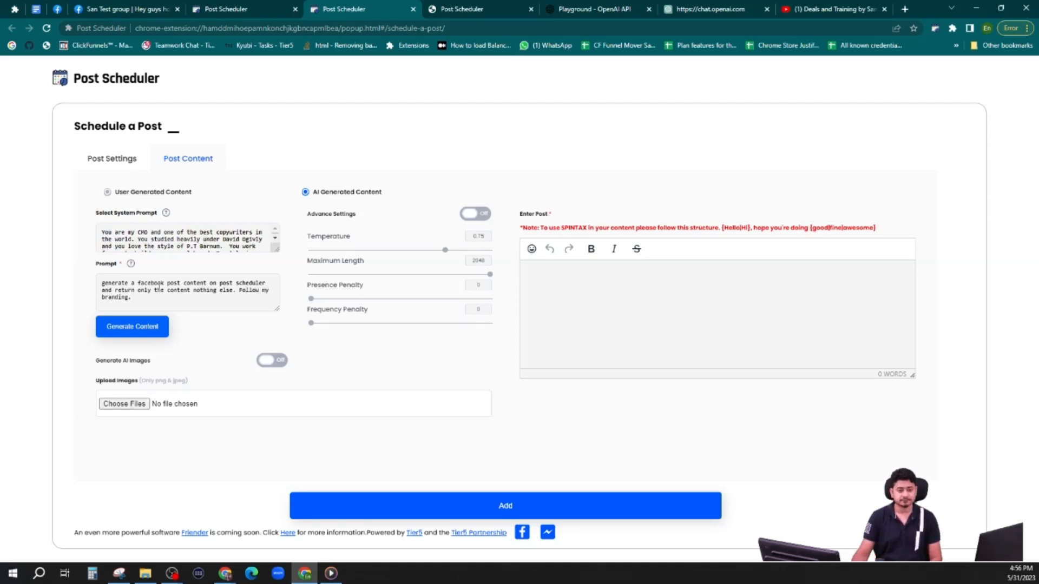
left_click(150, 332)
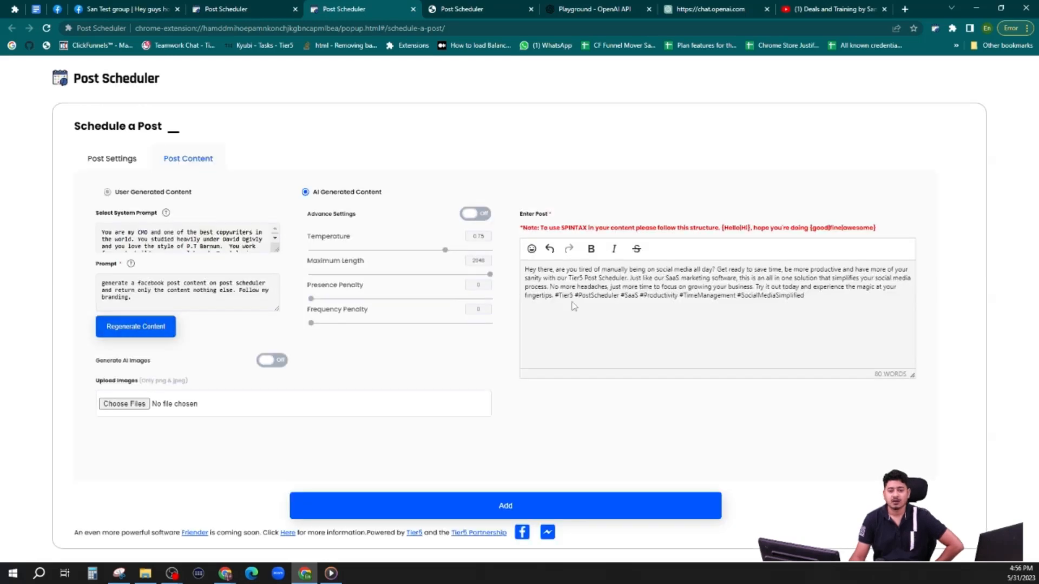
- Enable AI image generation and generate 1 image with the image query "post scheduler marketing"
left_click(272, 360)
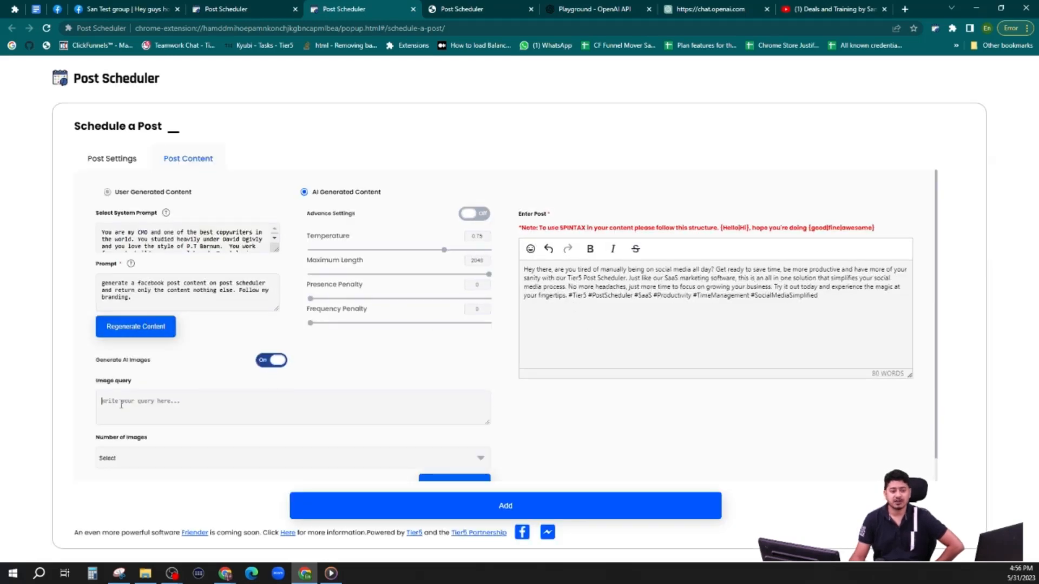
type("post")
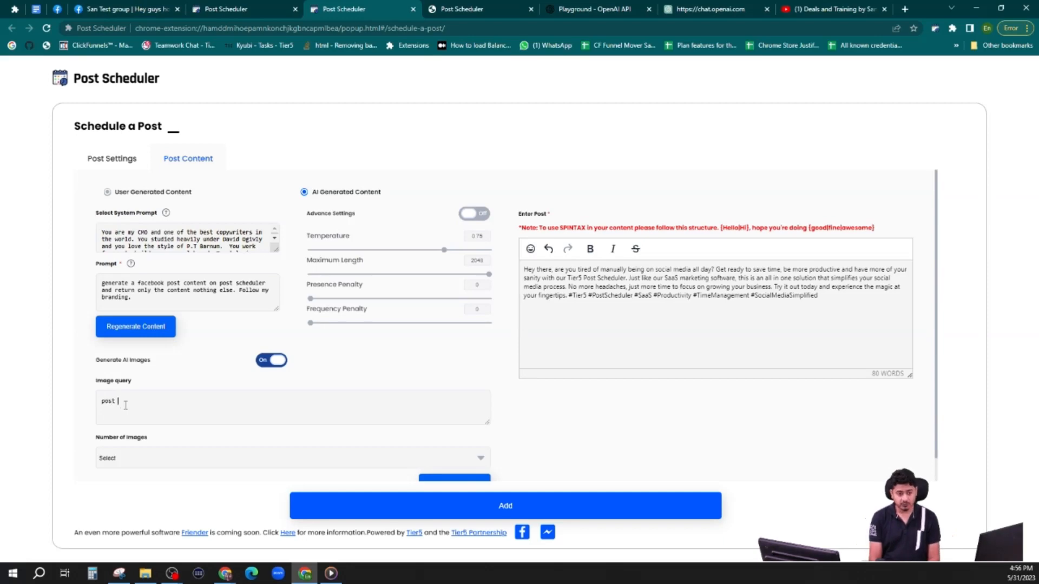
type(" scheduler marketing")
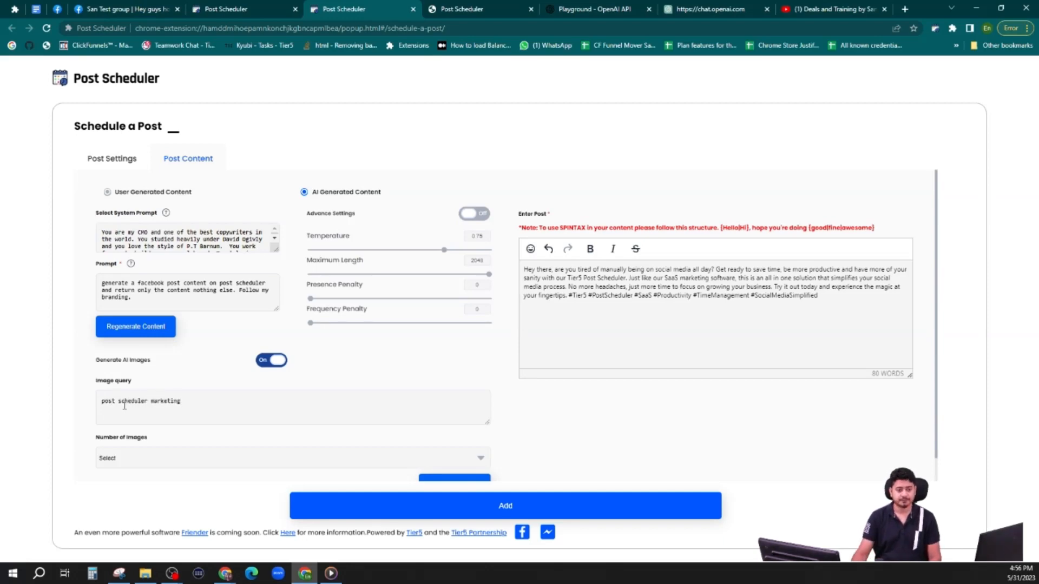
left_click(168, 458)
left_click(108, 477)
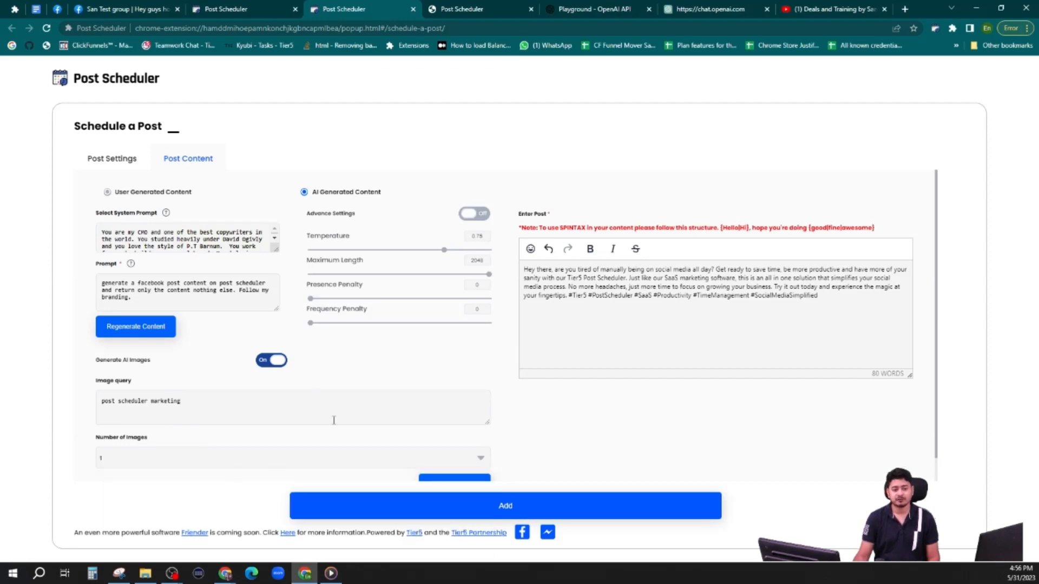
scroll(333, 421, "down", 1)
left_click(440, 463)
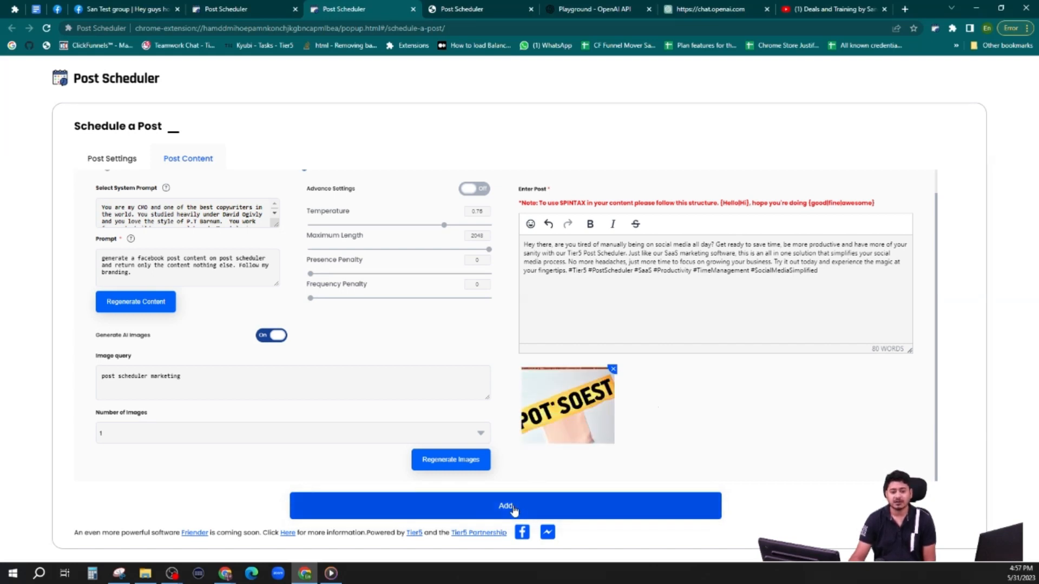
- Regenerate the post scheduler marketing image and add the post to open its versions for review
left_click(449, 464)
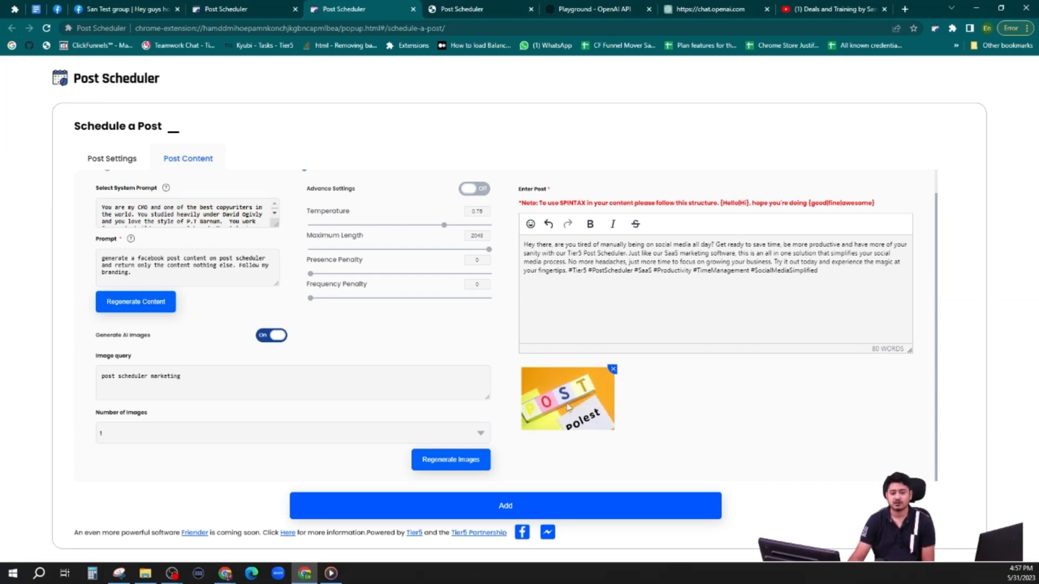
left_click(530, 503)
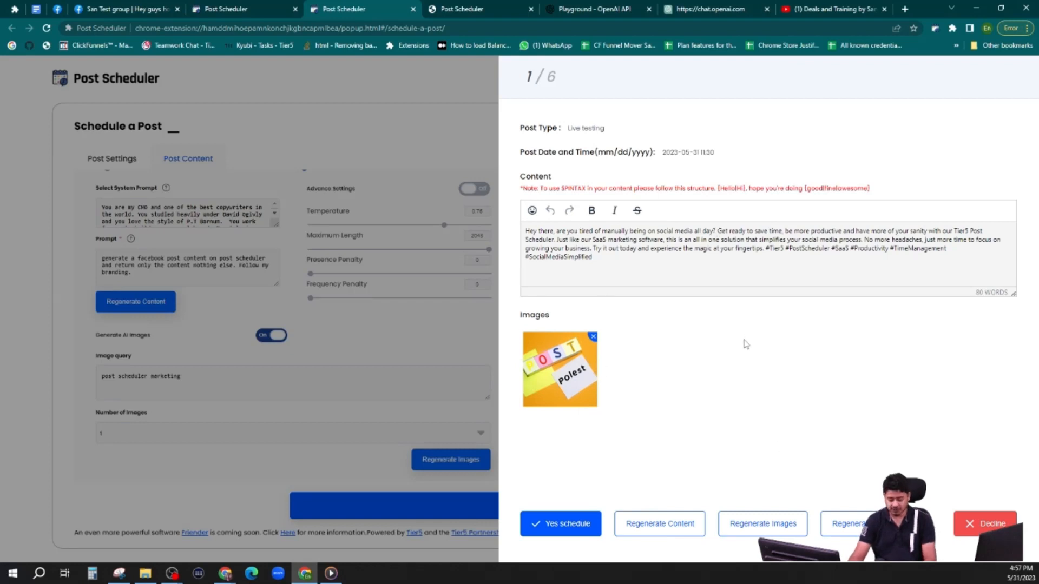
- Split the first post version's content into separate paragraphs, one per sentence, with the hashtags on their own line
key("Return")
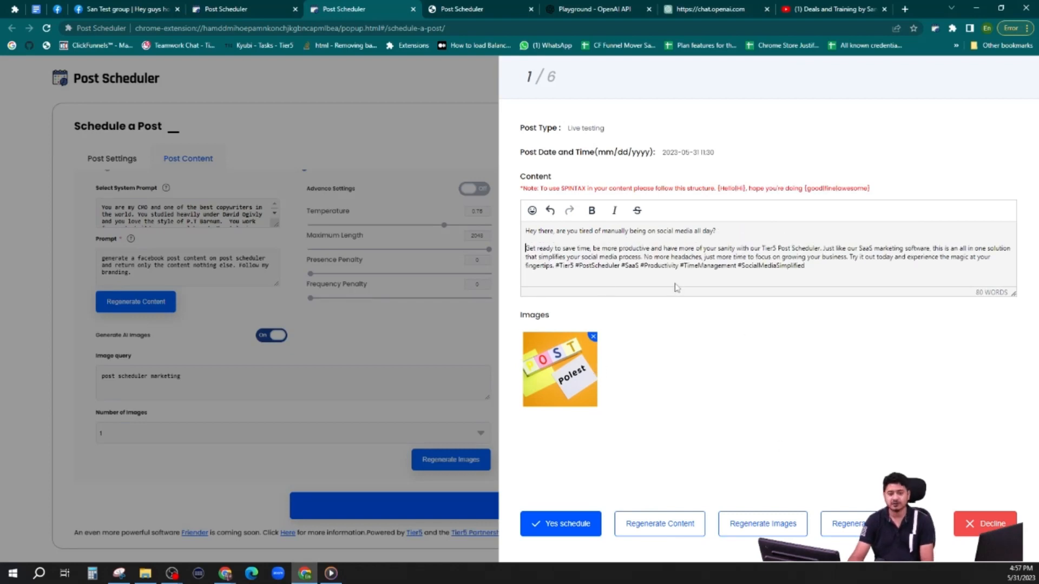
left_click(823, 248)
key("Return")
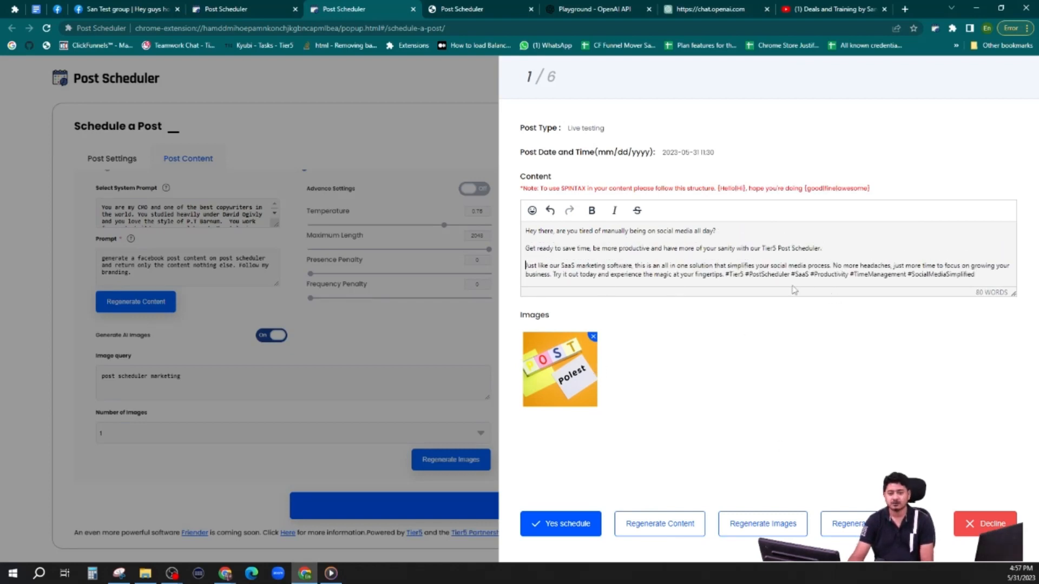
left_click(831, 265)
key("Return")
scroll(742, 263, "down", 1)
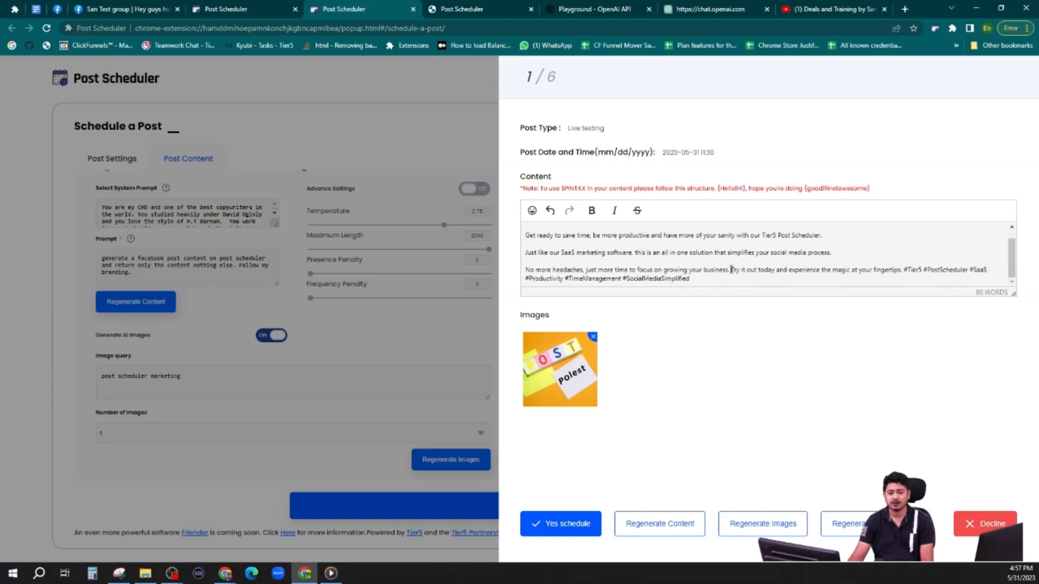
left_click(731, 269)
key("Return")
left_click(698, 278)
key("Return")
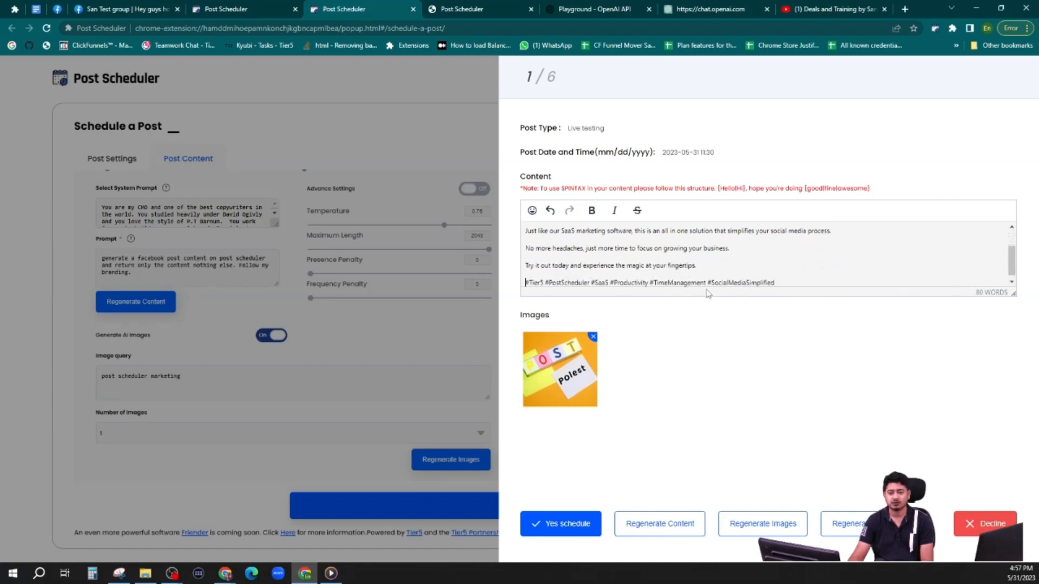
- Bold the opening line "Hey there, are you tired of manually being on social media all day?" and approve the first version for scheduling
scroll(725, 265, "up", 2)
left_click_drag(728, 234, 515, 232)
left_click(591, 211)
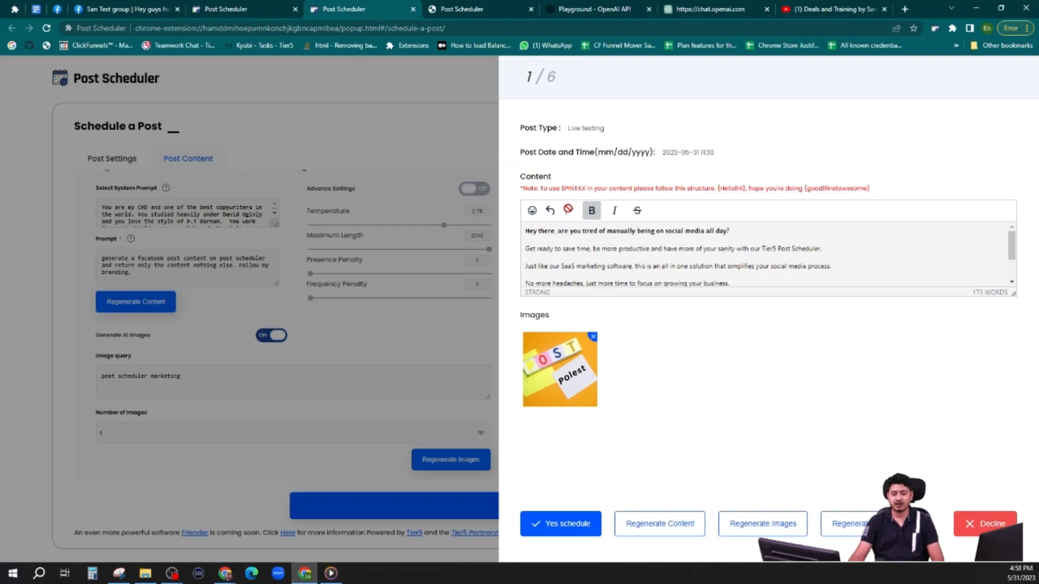
left_click(556, 526)
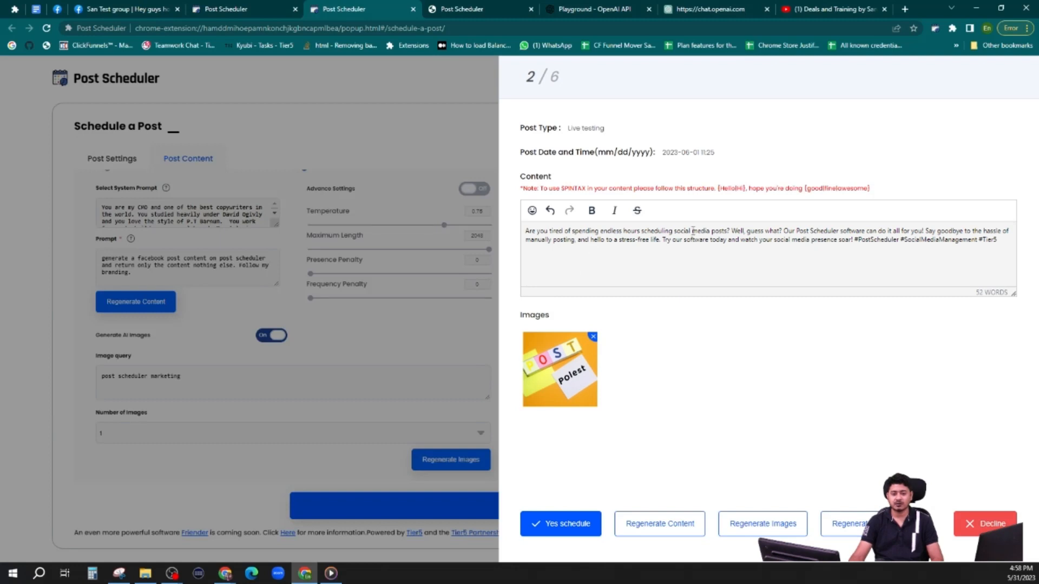
- Break the second version's content into one-sentence paragraphs and put its hashtags on a separate line
key("Return")
key("Return")
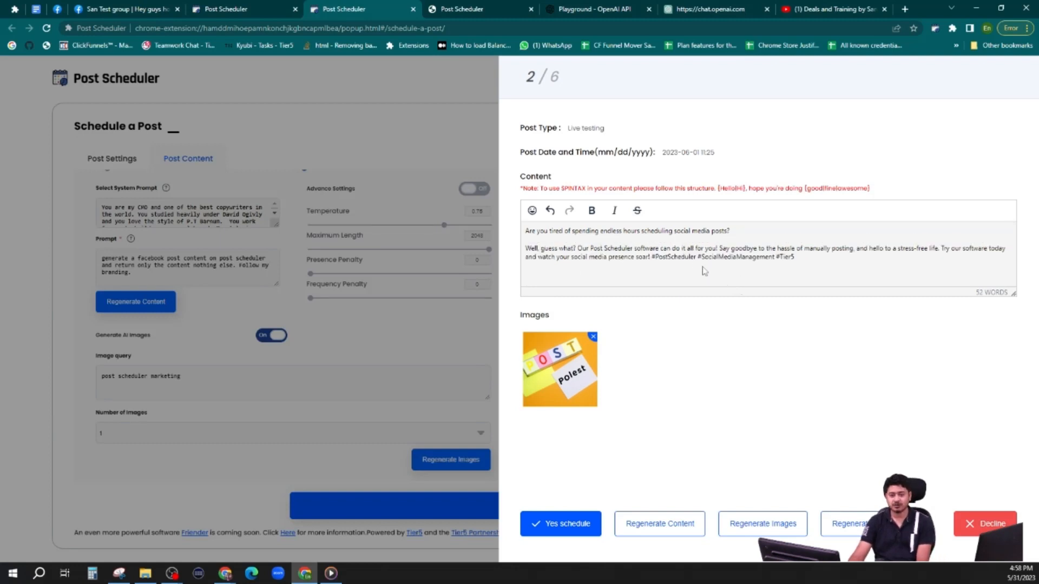
key("Return")
key("Return")
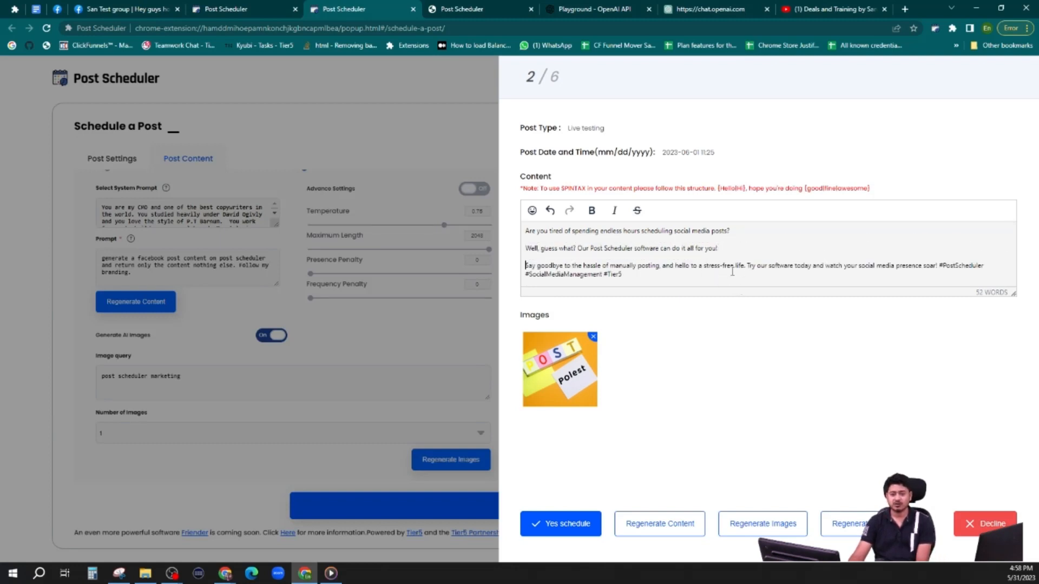
left_click(747, 265)
key("Return")
key("Return")
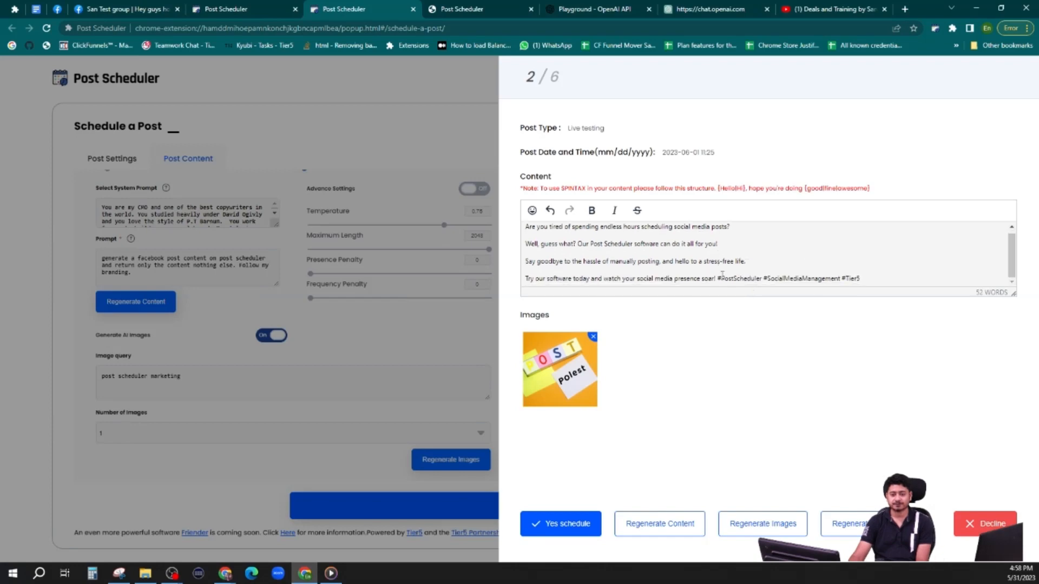
left_click(718, 278)
key("Return")
key("Return")
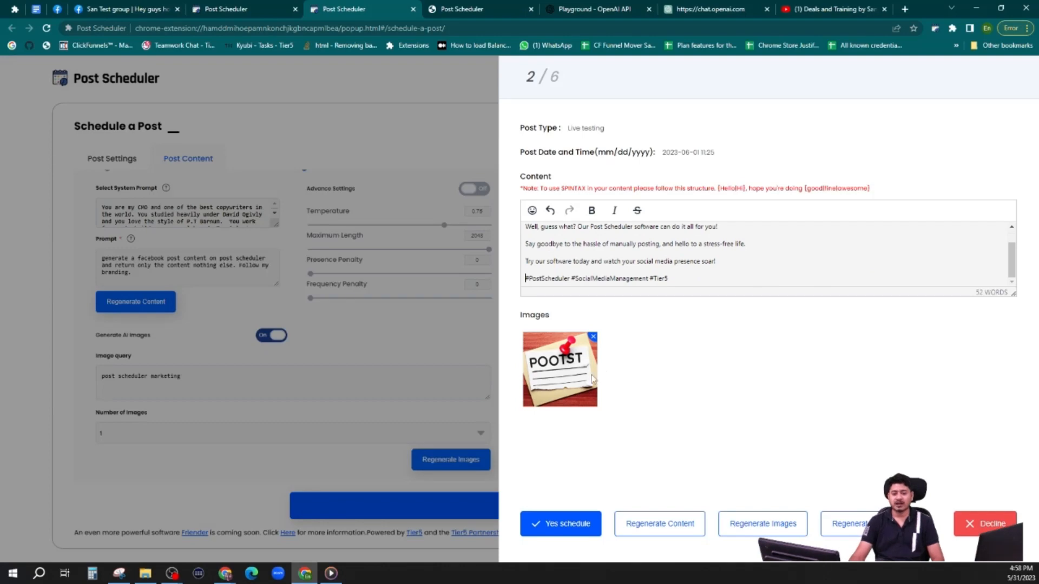
- Bold the second version's opening question about scheduling social media posts and regenerate its image
scroll(599, 261, "up", 1)
left_click_drag(728, 232, 524, 231)
left_click(592, 211)
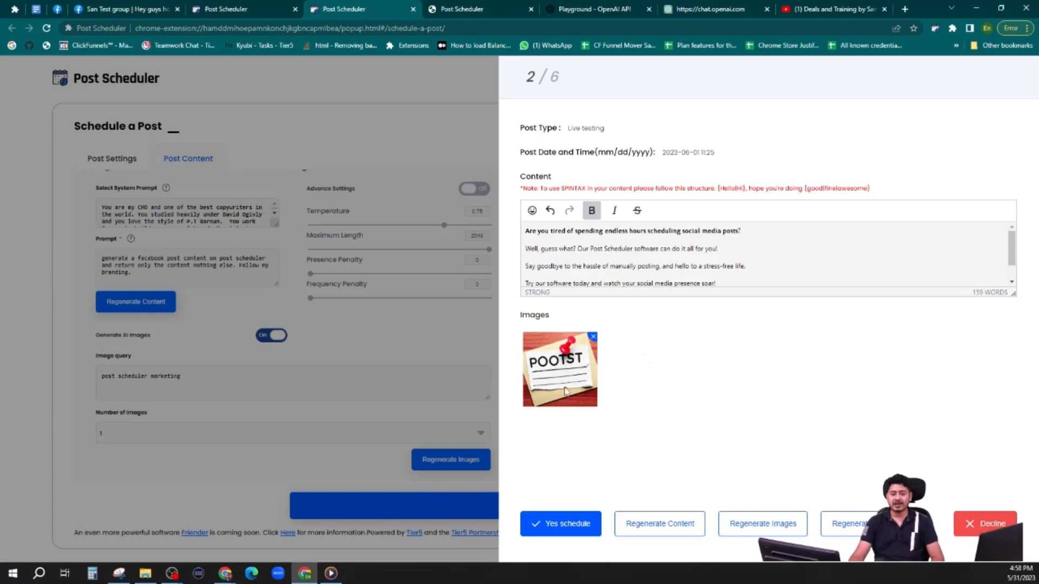
left_click(770, 530)
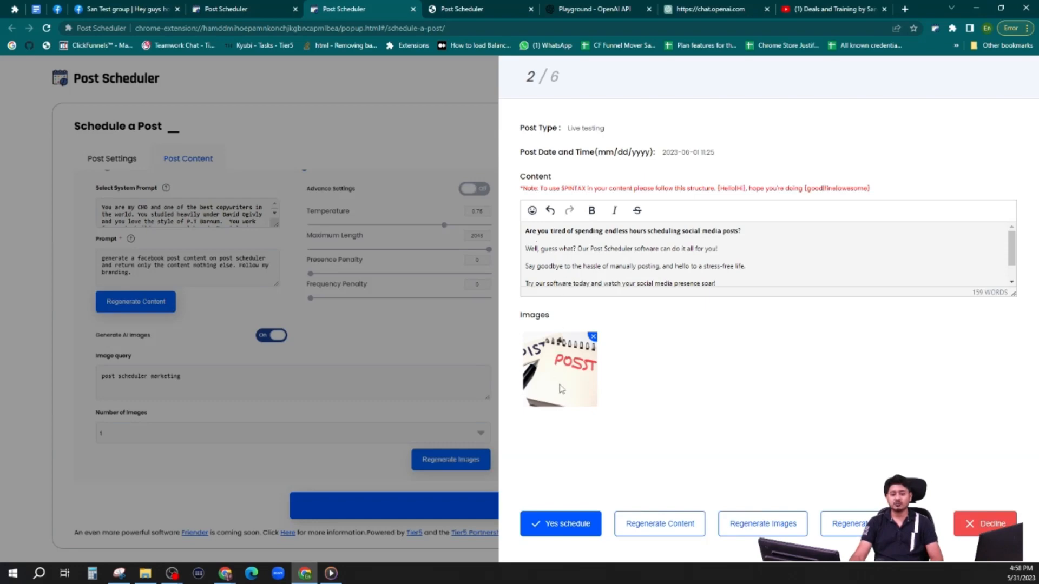
- Approve the second version for scheduling and decline the next version, which starts "Are you tired of manually scheduling your social media posts?"
left_click(560, 525)
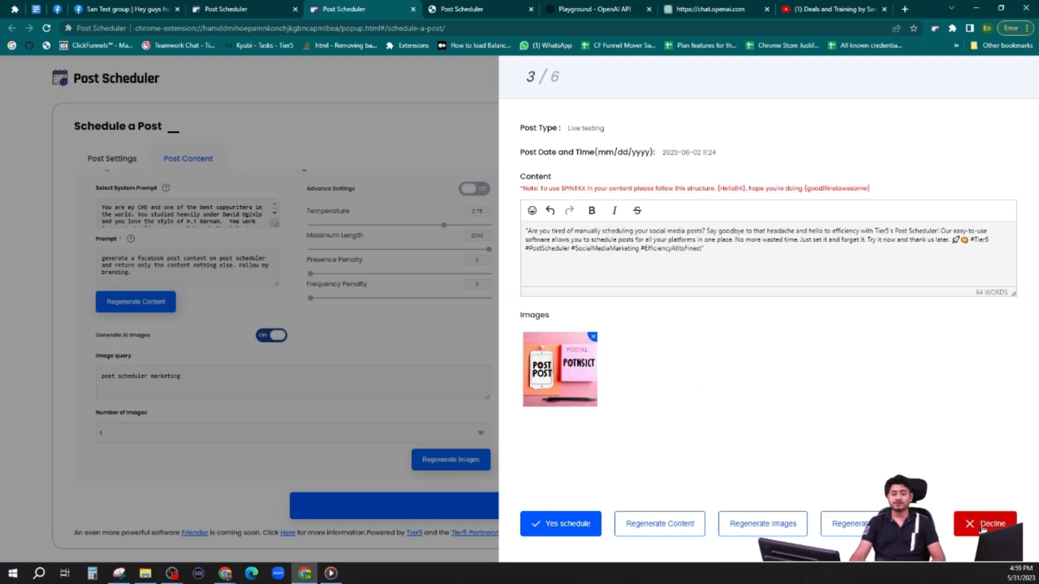
double_click(554, 76)
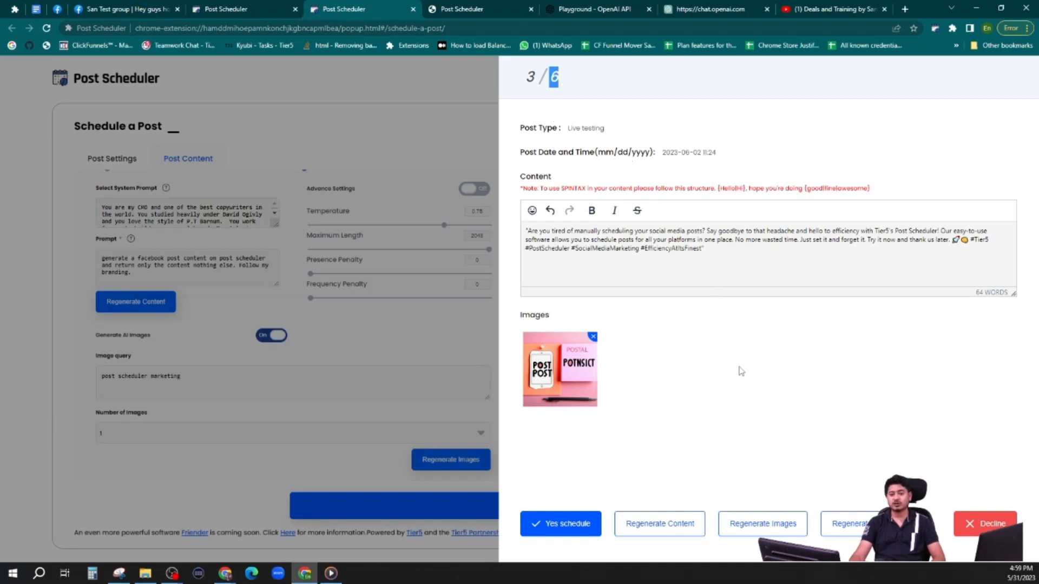
left_click(991, 523)
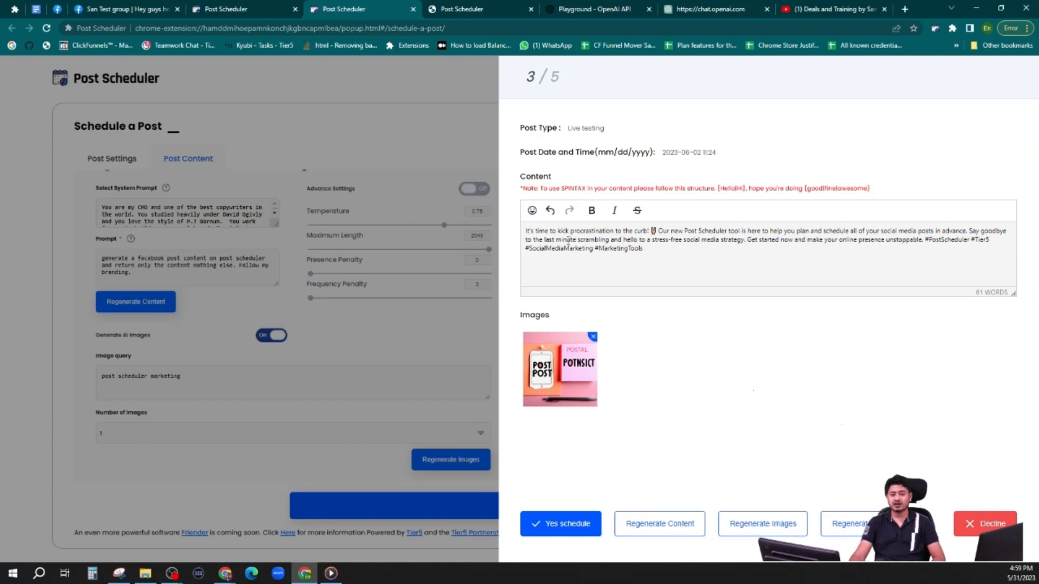
- Split the "It's time to kick procrastination to the curb!" version into separate paragraphs, with the hashtags on their own line
left_click(659, 231)
key("Return")
key("Return")
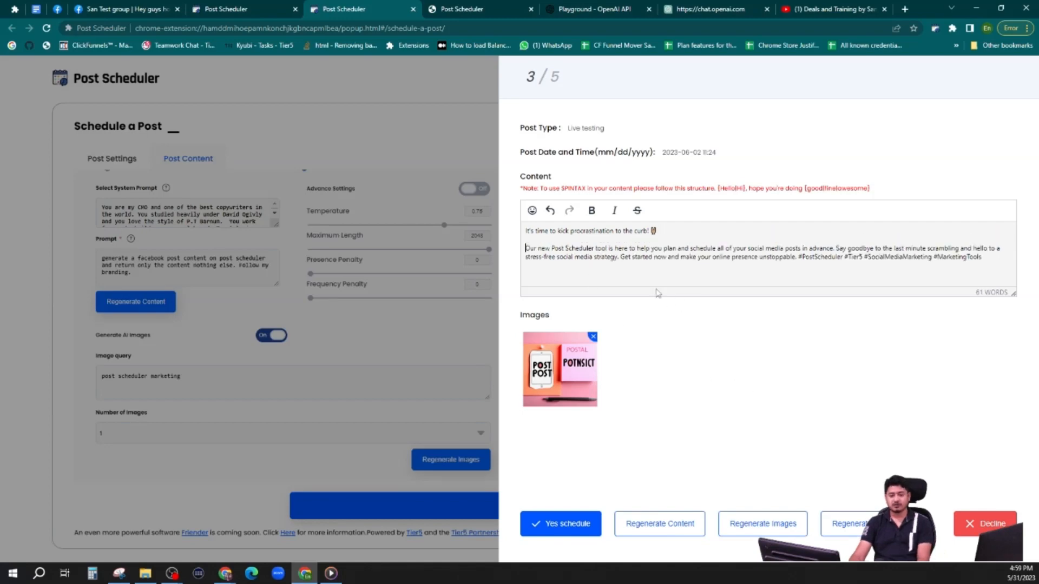
left_click(836, 248)
key("Return")
key("Return")
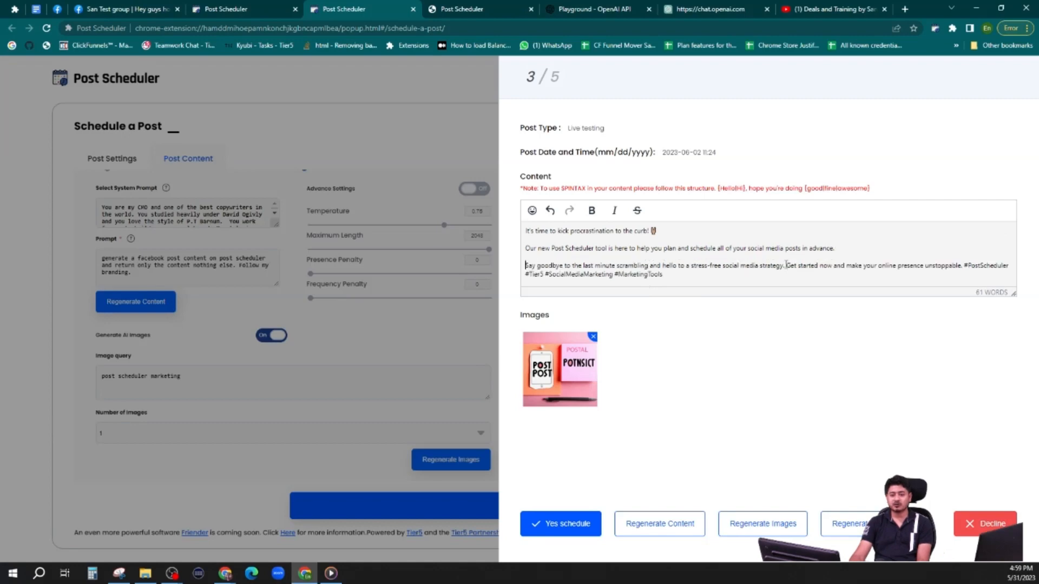
left_click(786, 265)
key("Return")
key("Return")
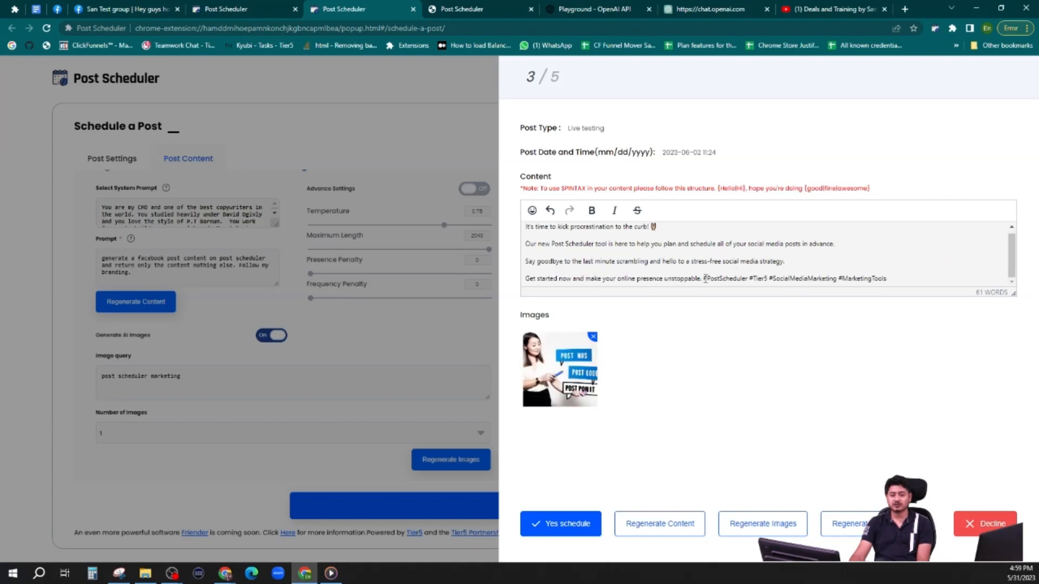
key("Return")
key("Return")
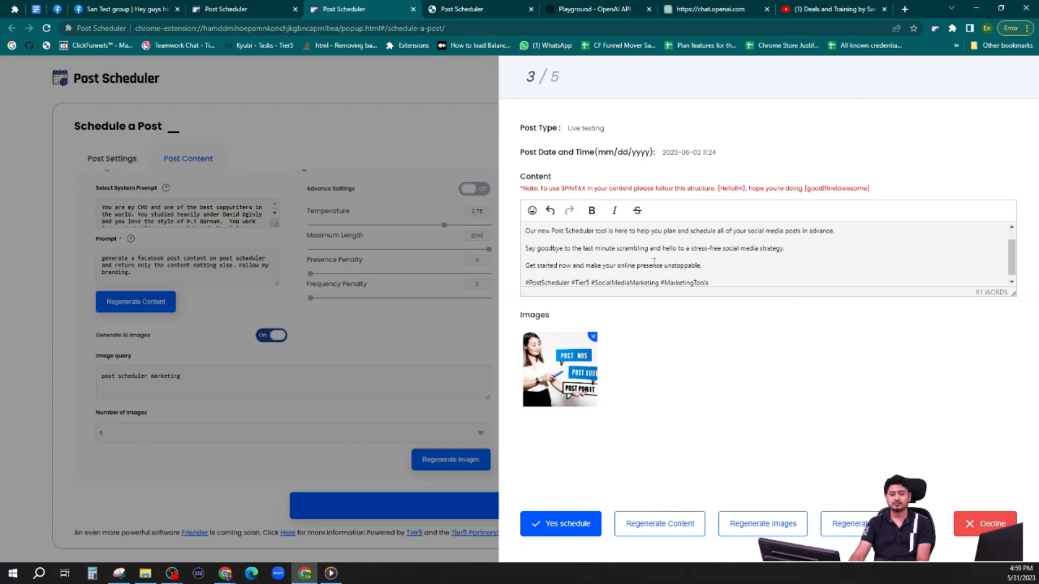
- Bold the opening line "It's time to kick procrastination to the curb!" and approve this version for scheduling
scroll(698, 238, "up", 1)
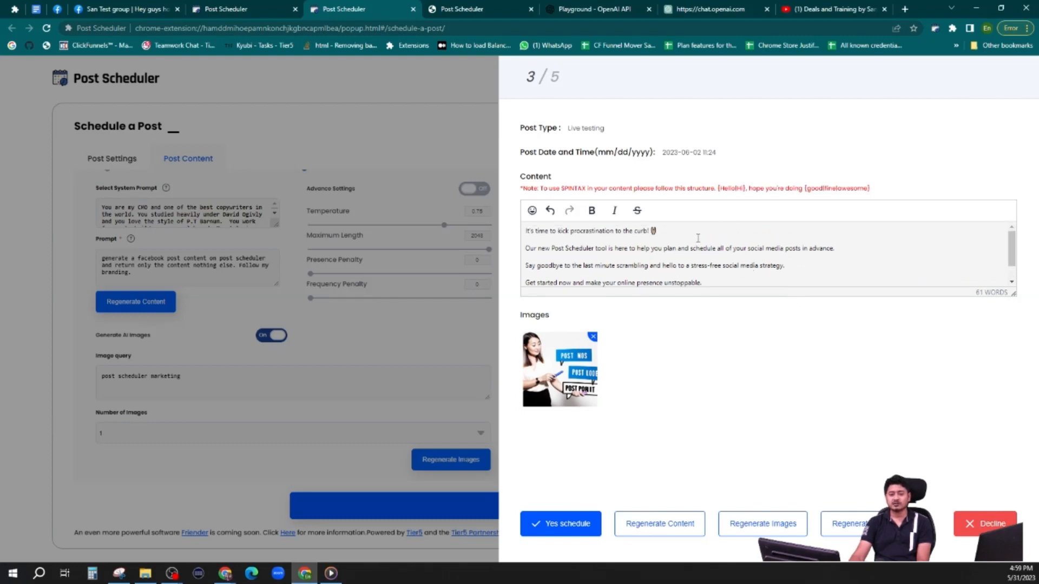
left_click_drag(653, 231, 523, 232)
left_click(591, 210)
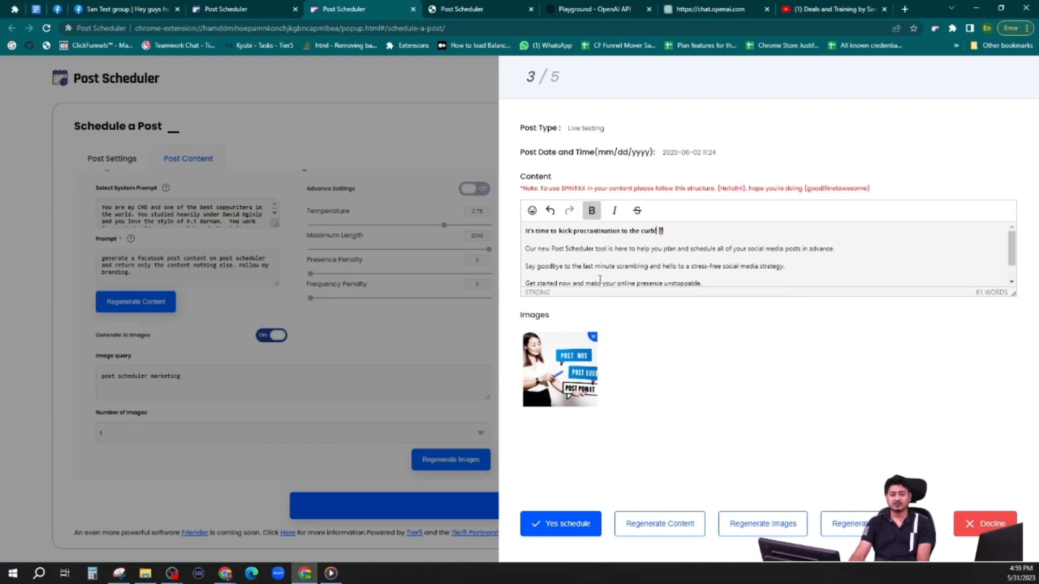
left_click(560, 521)
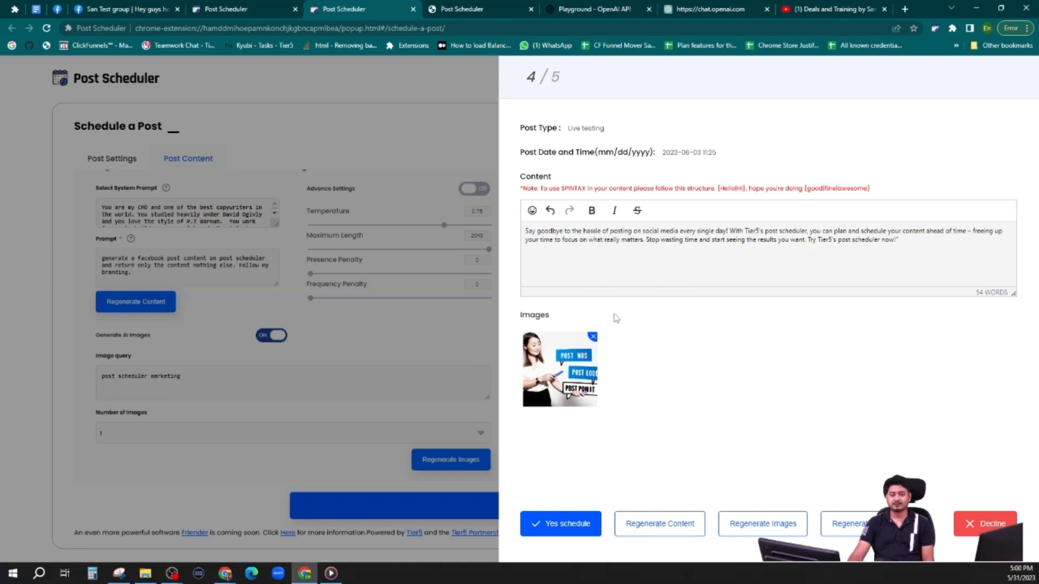
- Approve the fourth version for scheduling, decline the fifth one and acknowledge the completed review
left_click(573, 517)
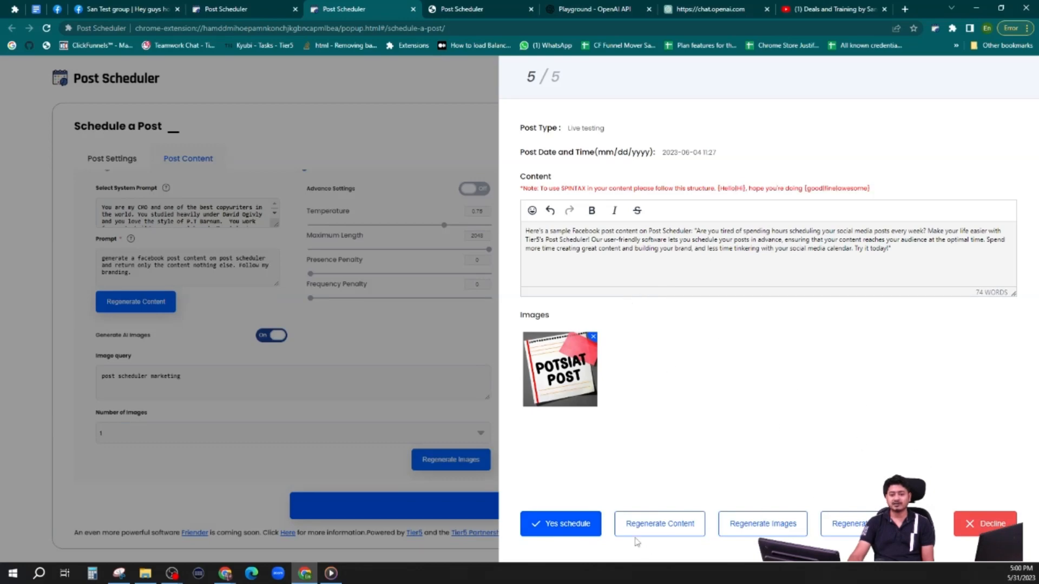
left_click(757, 527)
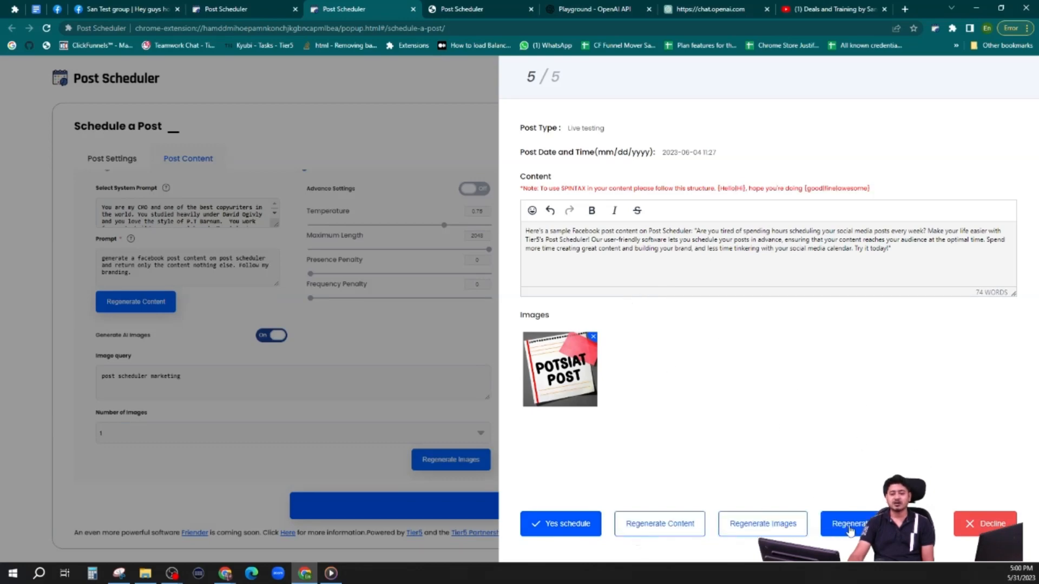
left_click(999, 523)
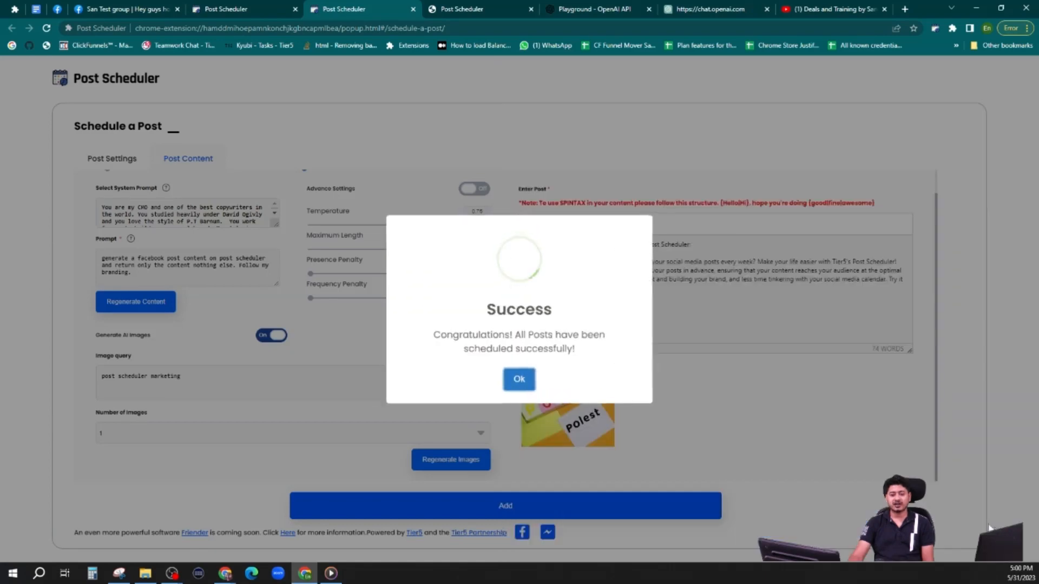
left_click(519, 379)
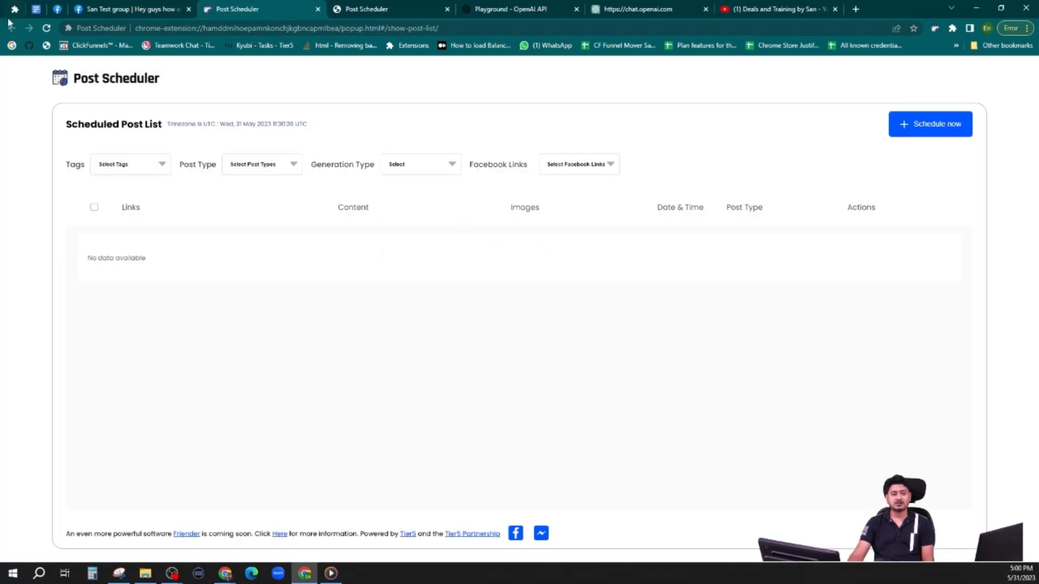
- Refresh the scheduled post list, check the 2023-05-31 post's time against the current UTC time and view its details
left_click(46, 27)
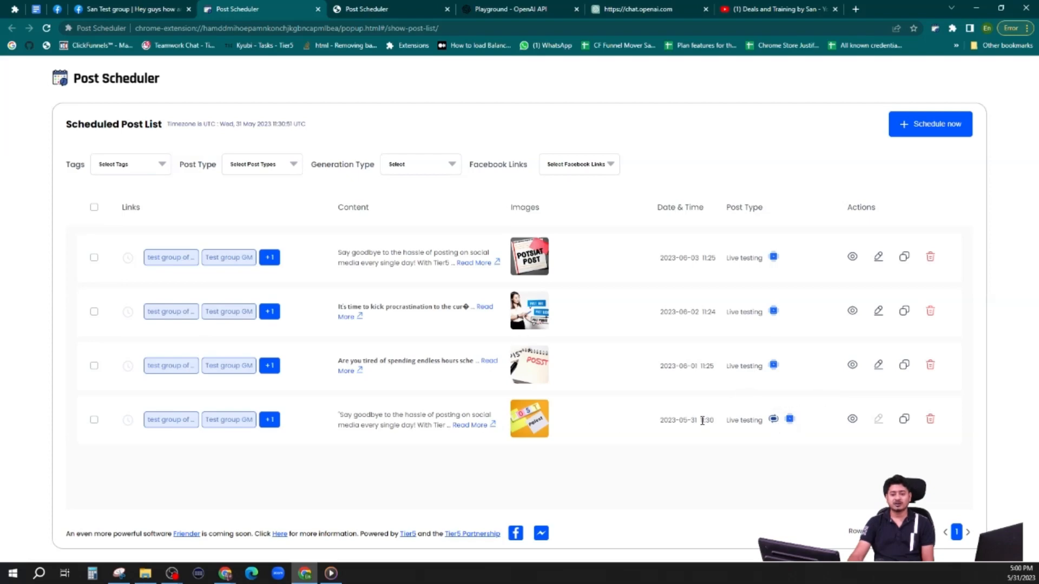
left_click_drag(700, 421, 715, 423)
left_click_drag(273, 125, 284, 126)
left_click(472, 426)
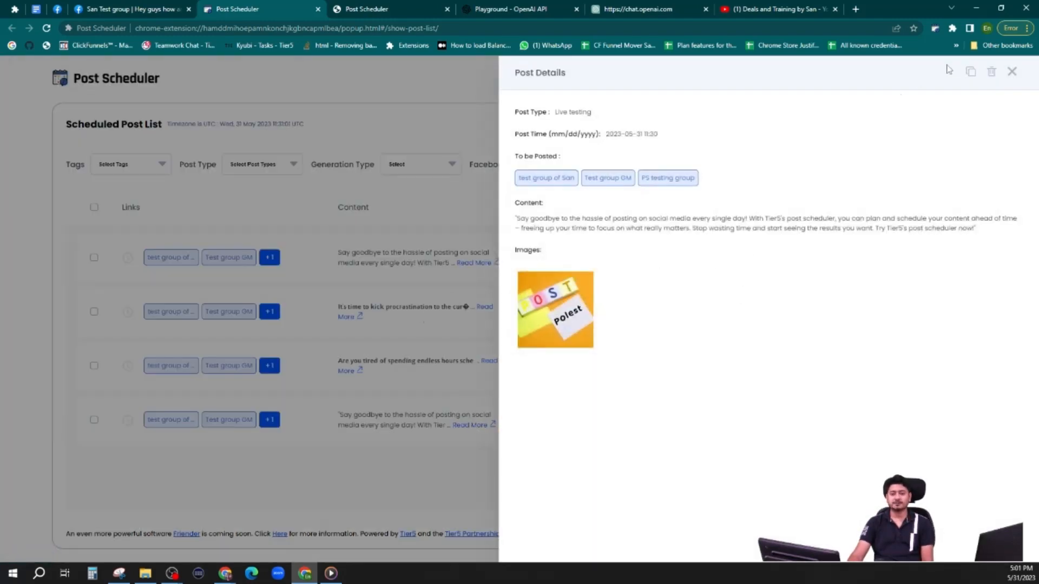
left_click(1011, 72)
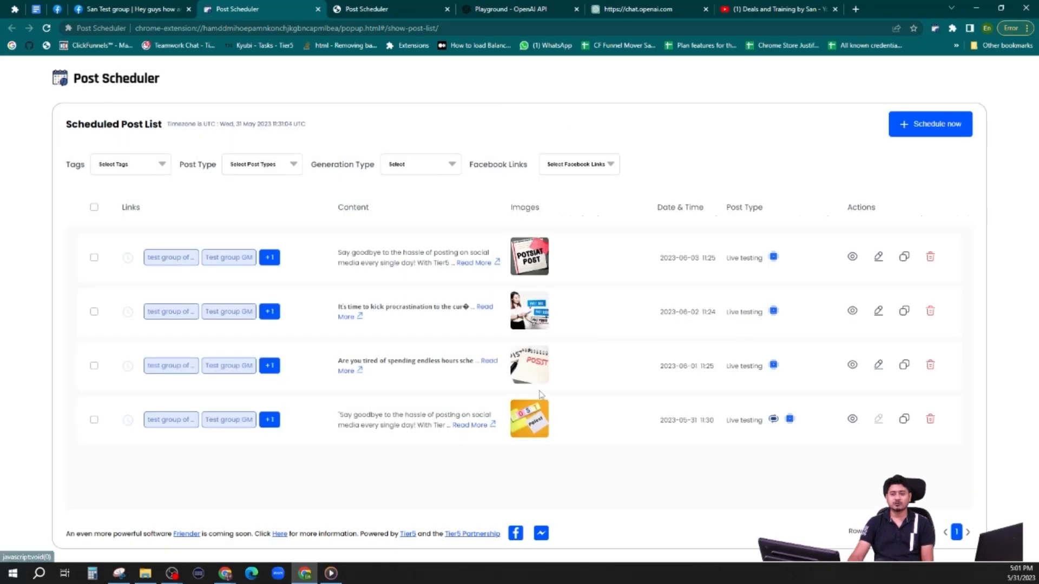
- Inspect the edit form of the 2023-06-01 post and the details of the 2023-06-02 post without changing them
left_click(877, 368)
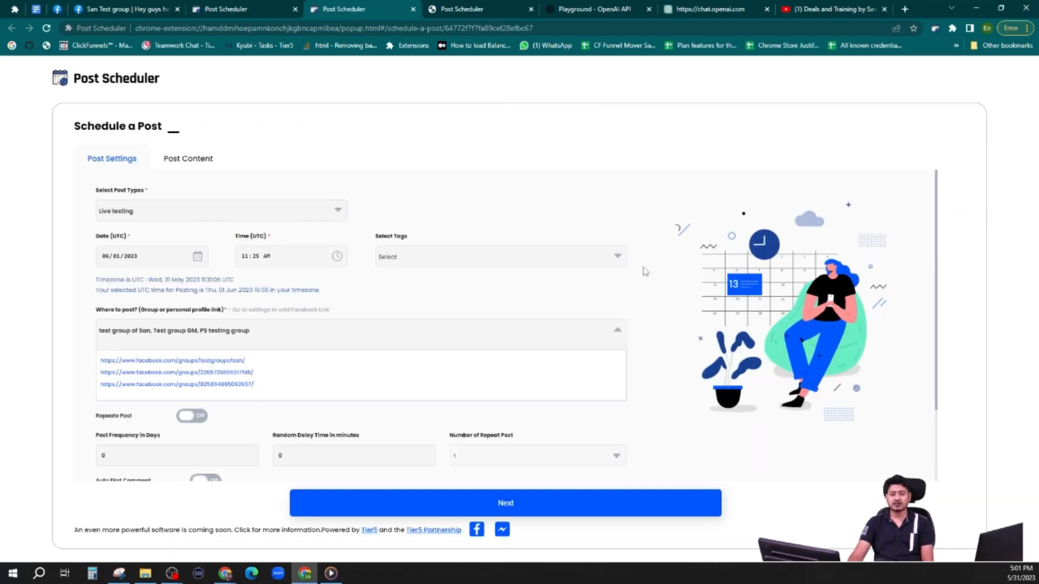
left_click(412, 9)
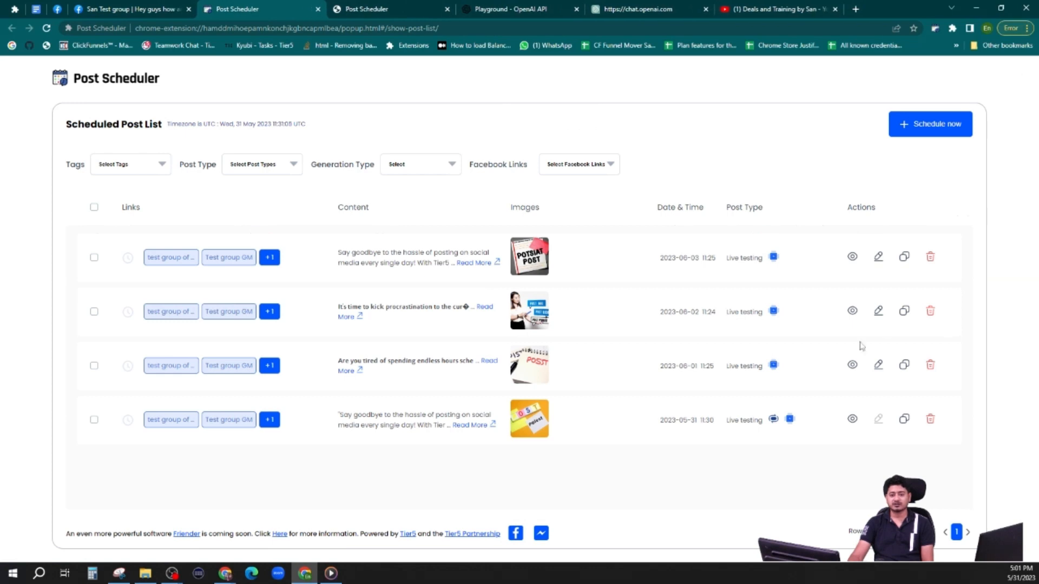
left_click(854, 311)
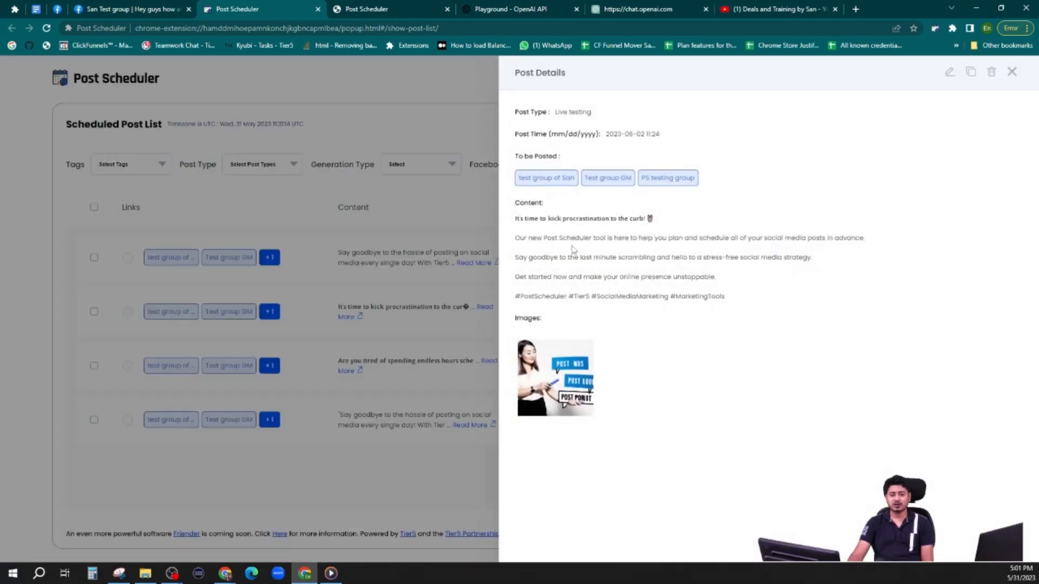
left_click(1011, 72)
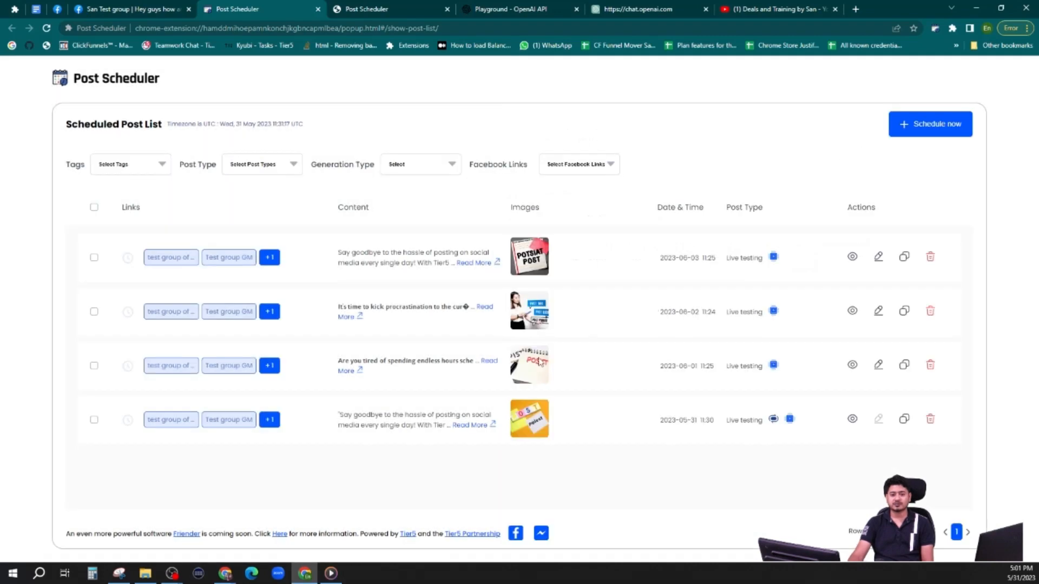
left_click(879, 369)
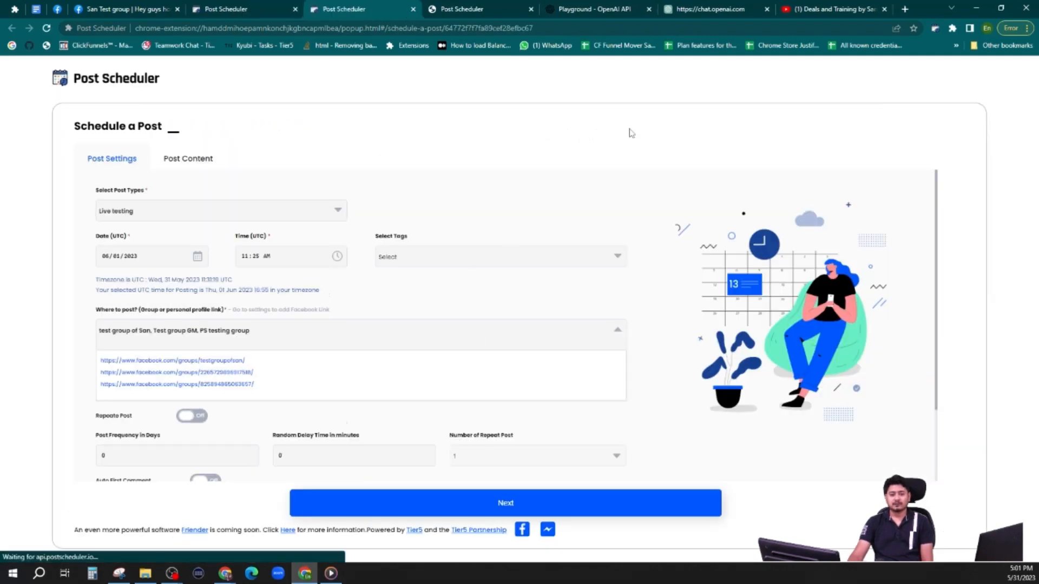
left_click(413, 9)
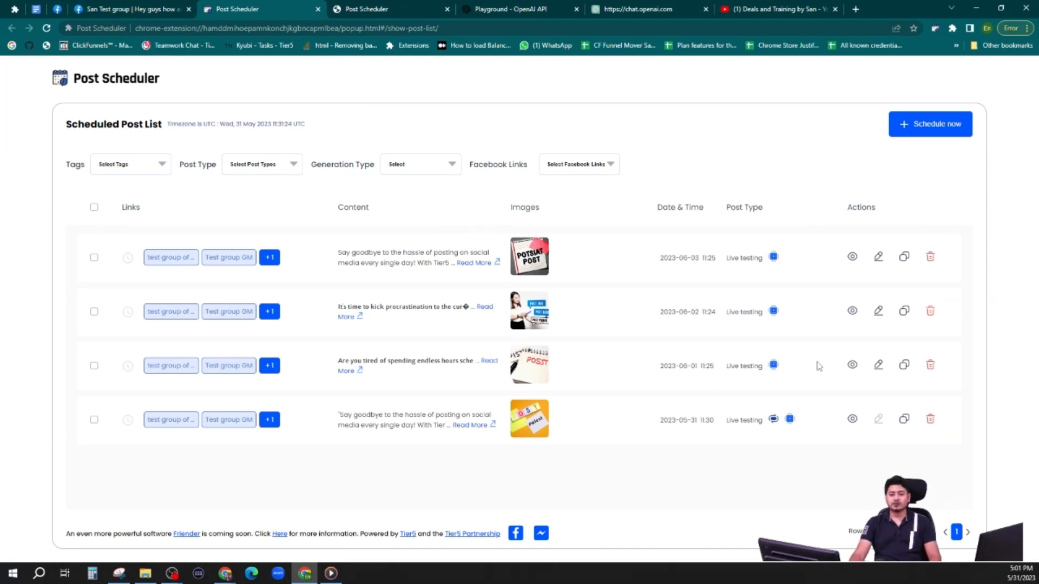
- Open the 2023-06-01 post for editing and review its schedule settings, AI prompts, post text and generated image
left_click(878, 370)
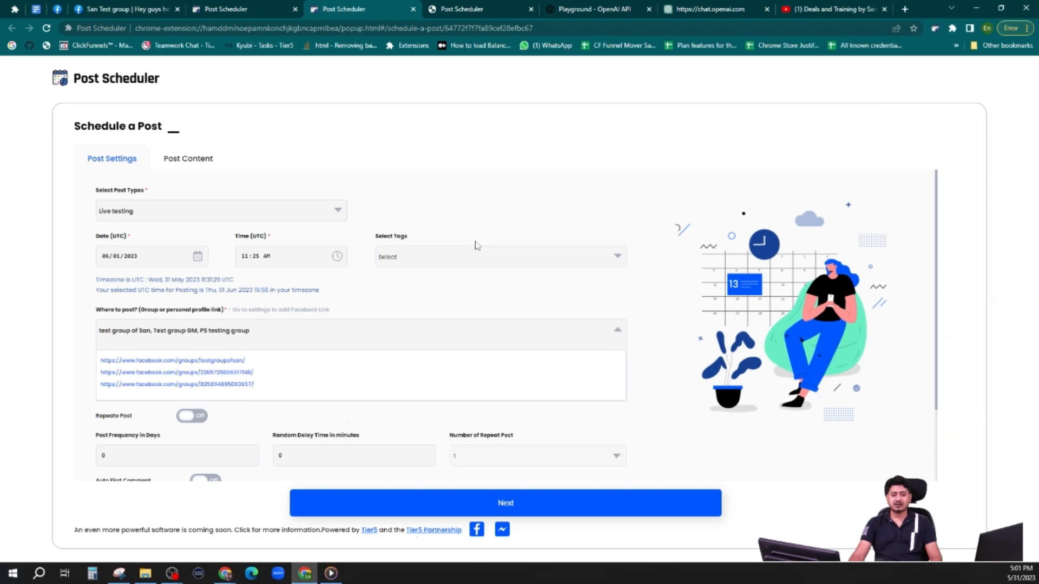
left_click(198, 159)
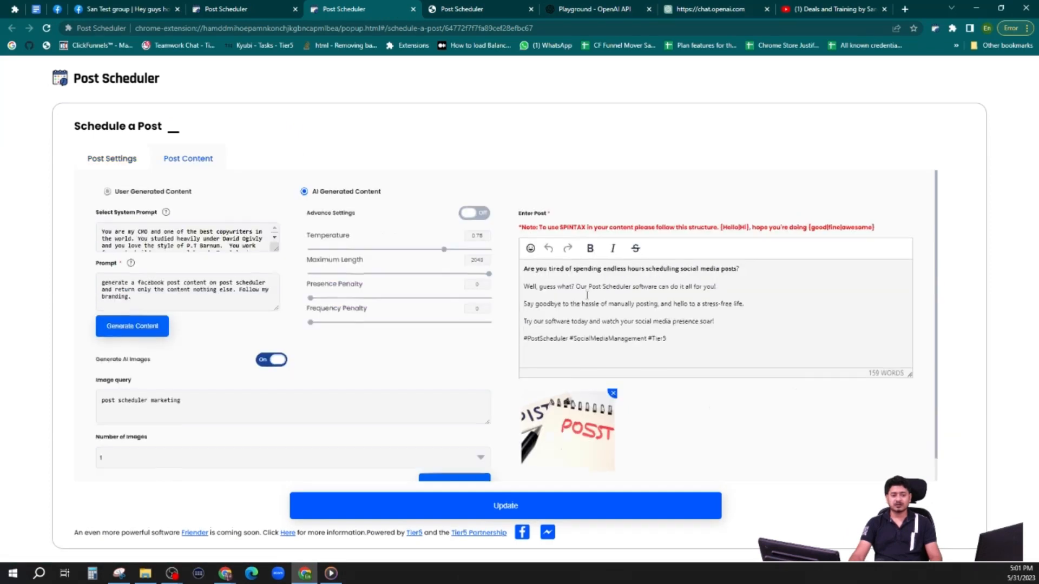
scroll(217, 271, "down", 1)
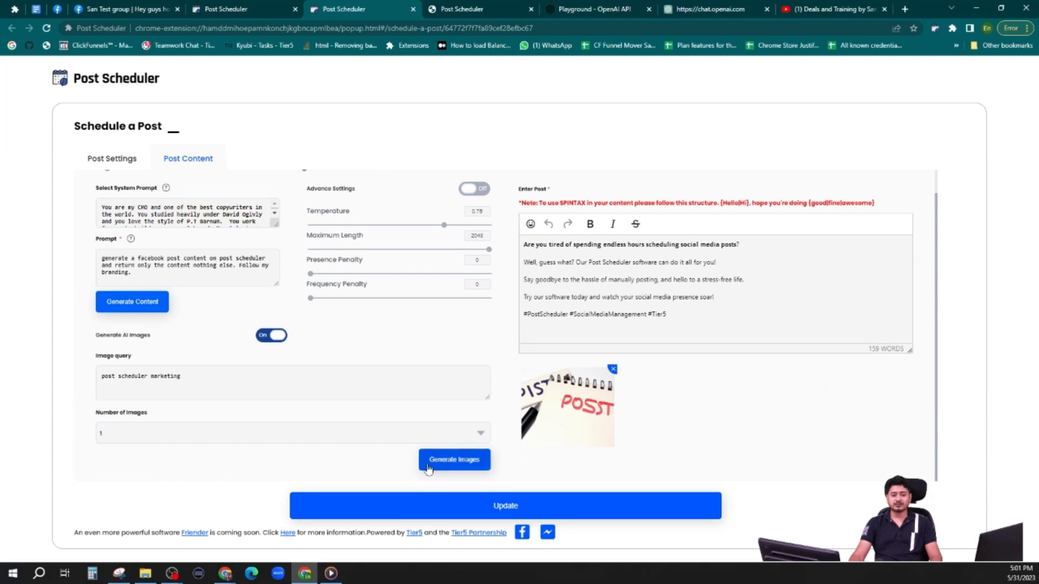
left_click(498, 507)
scroll(292, 215, "up", 1)
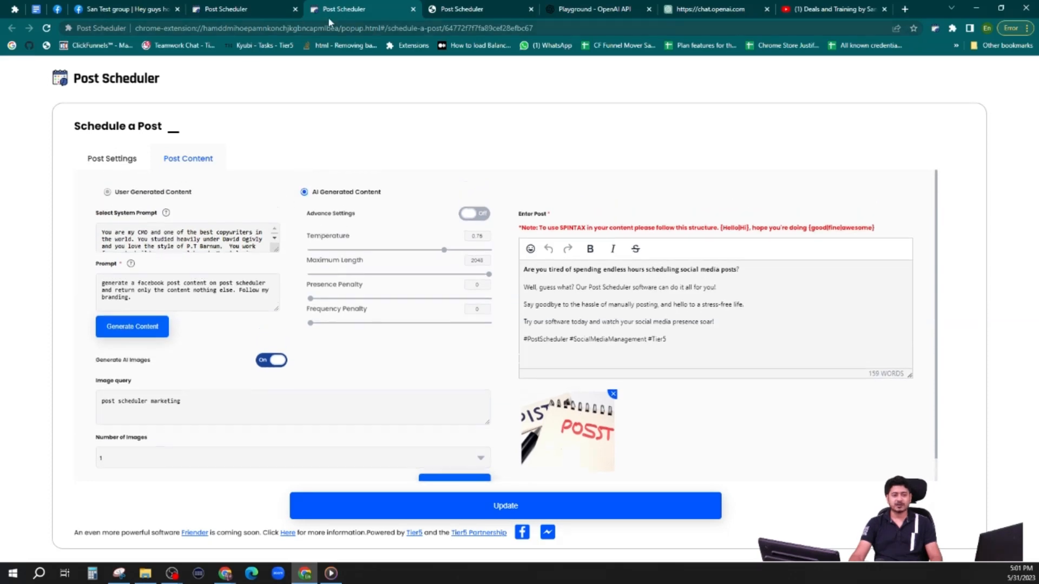
- Start a clone of the 2023-06-02 post and review its copied text, image query and image
left_click(906, 315)
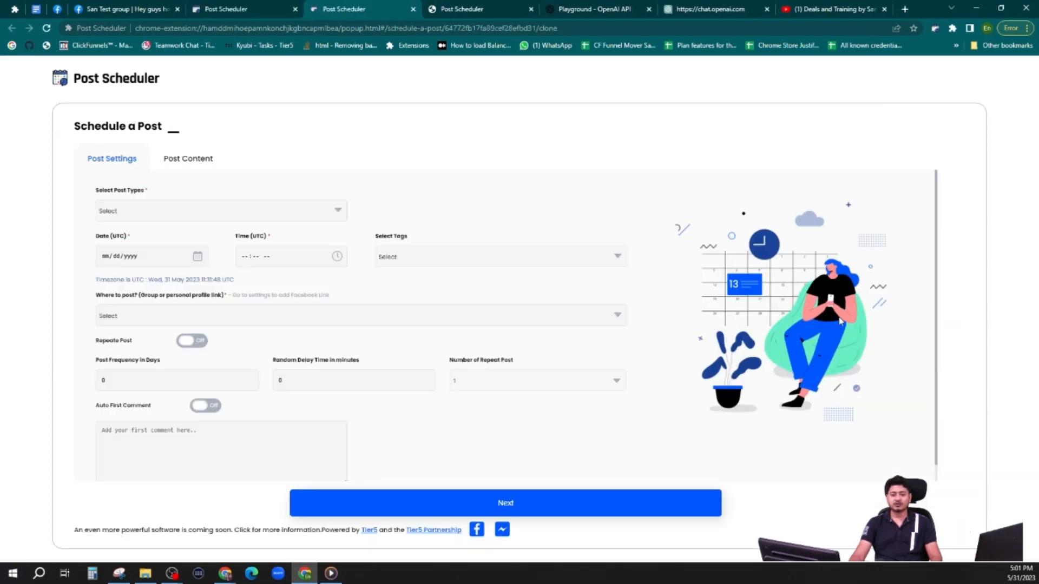
left_click(190, 158)
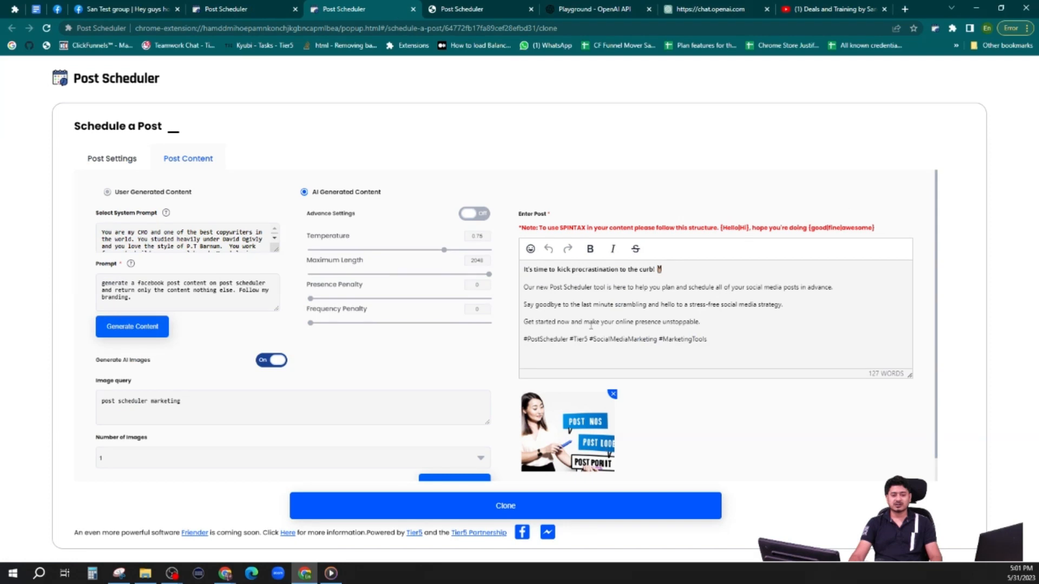
scroll(591, 326, "down", 1)
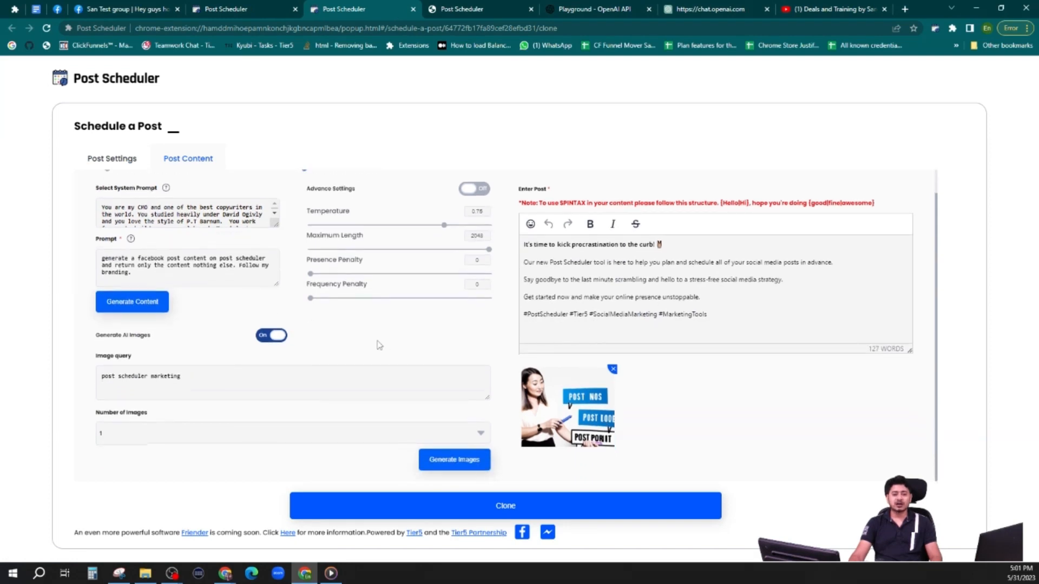
scroll(326, 430, "up", 1)
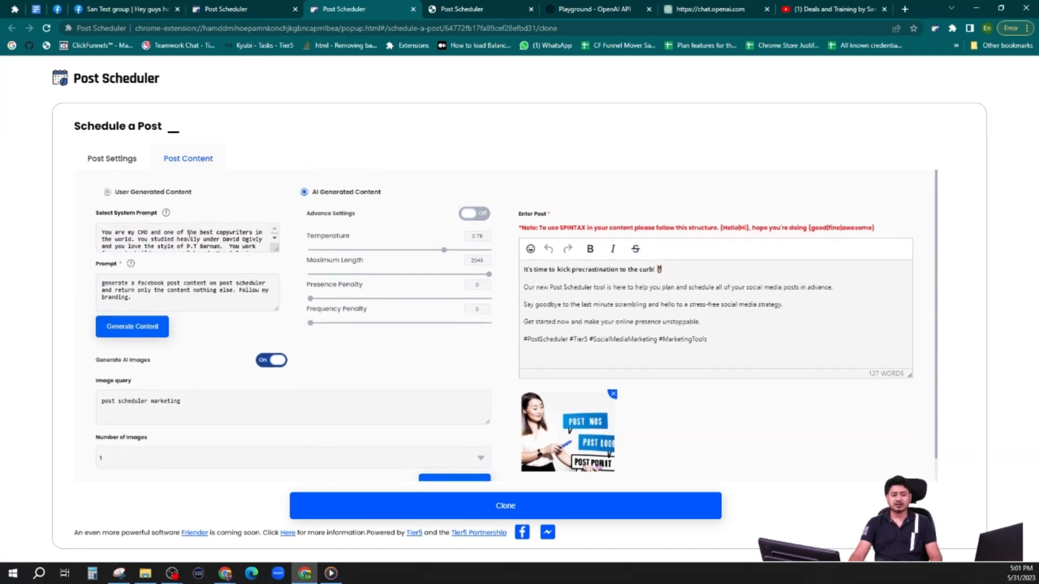
- Review the clone's post settings and turn on the Repeate Post option
left_click(119, 158)
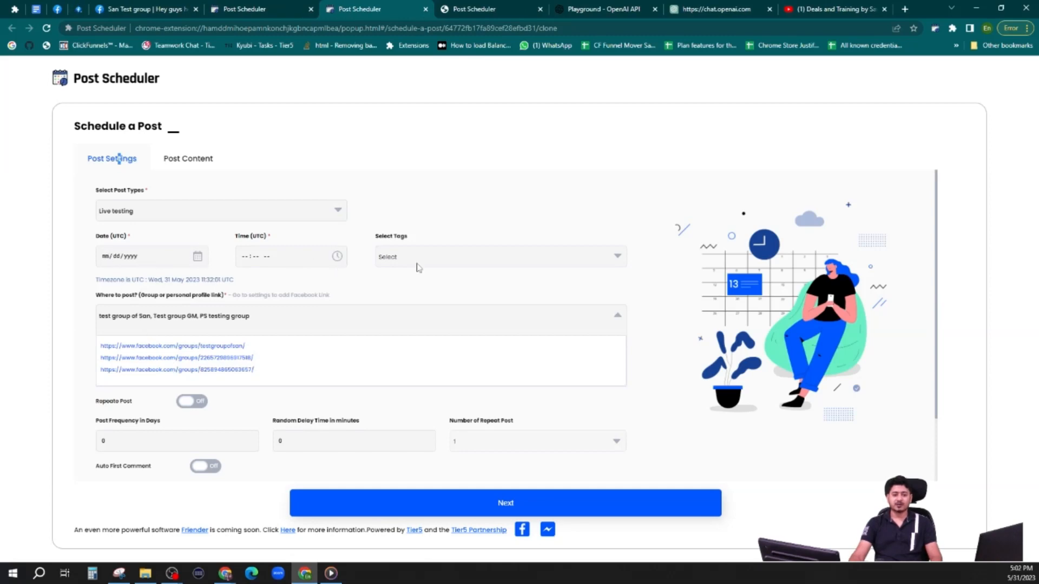
scroll(192, 346, "down", 3)
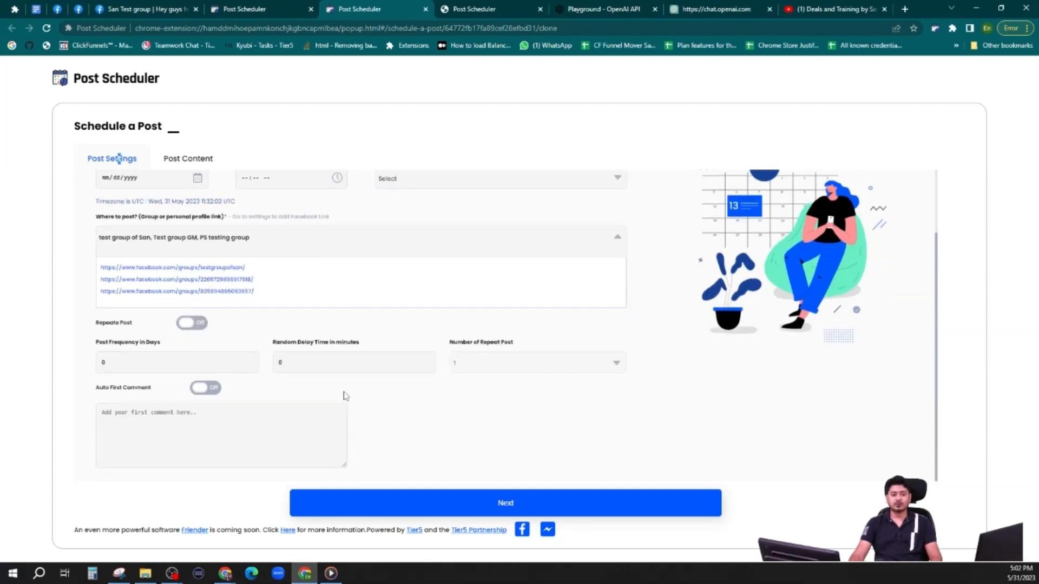
left_click(187, 327)
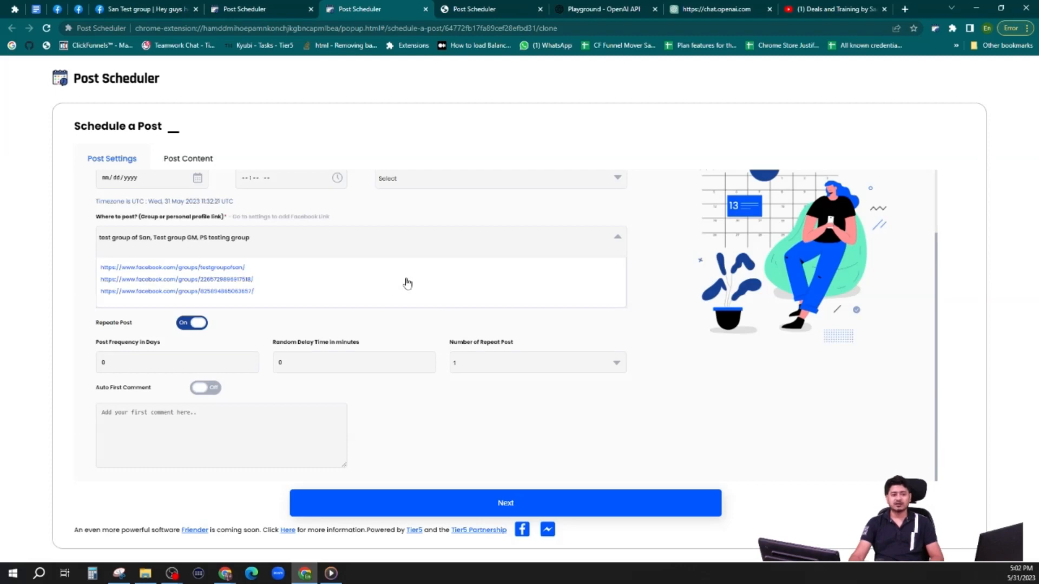
- Look at the Facebook group page opened for posting, and refresh the scheduled post list to check the 2023-05-31 post's status
left_click(80, 11)
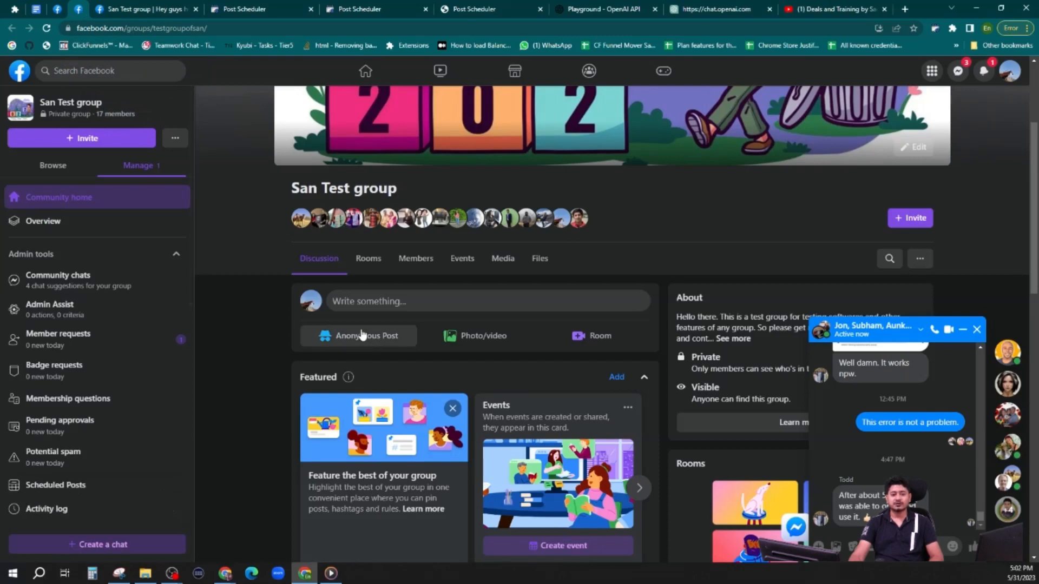
left_click(260, 11)
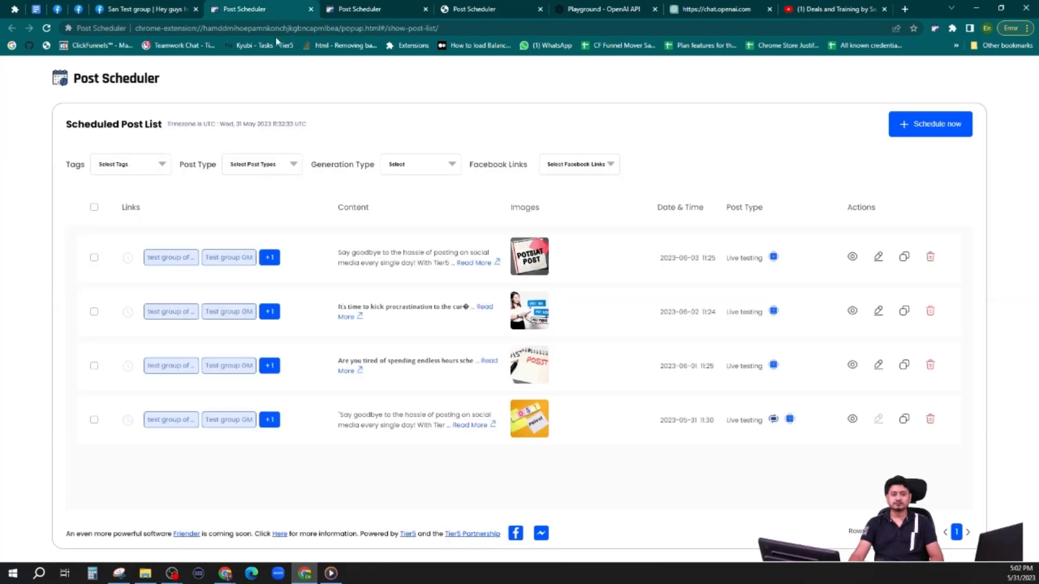
left_click(47, 28)
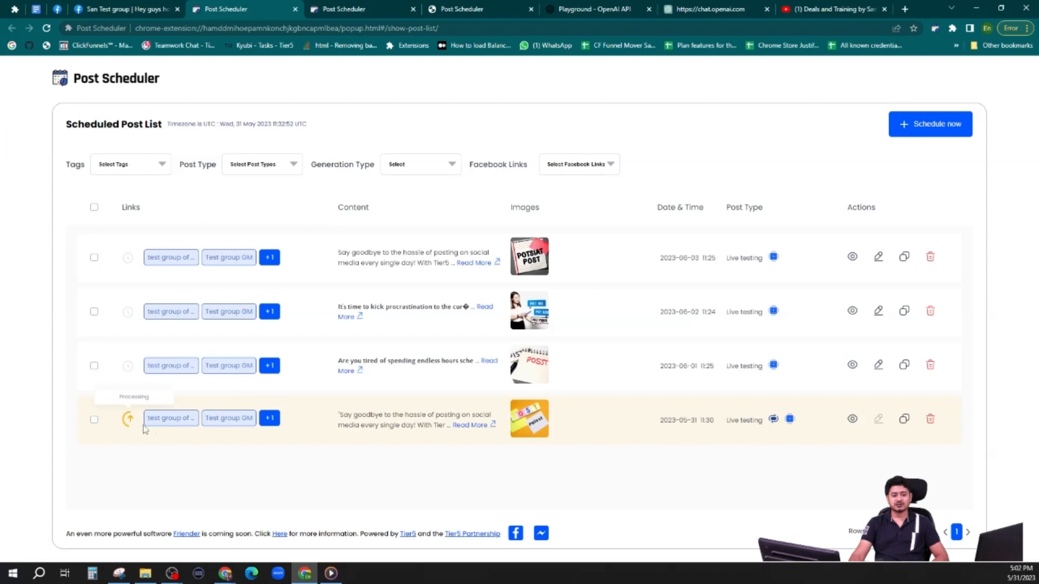
- Open the first linked Facebook group of the 2023-05-31 post and examine the published text and image
left_click(174, 424)
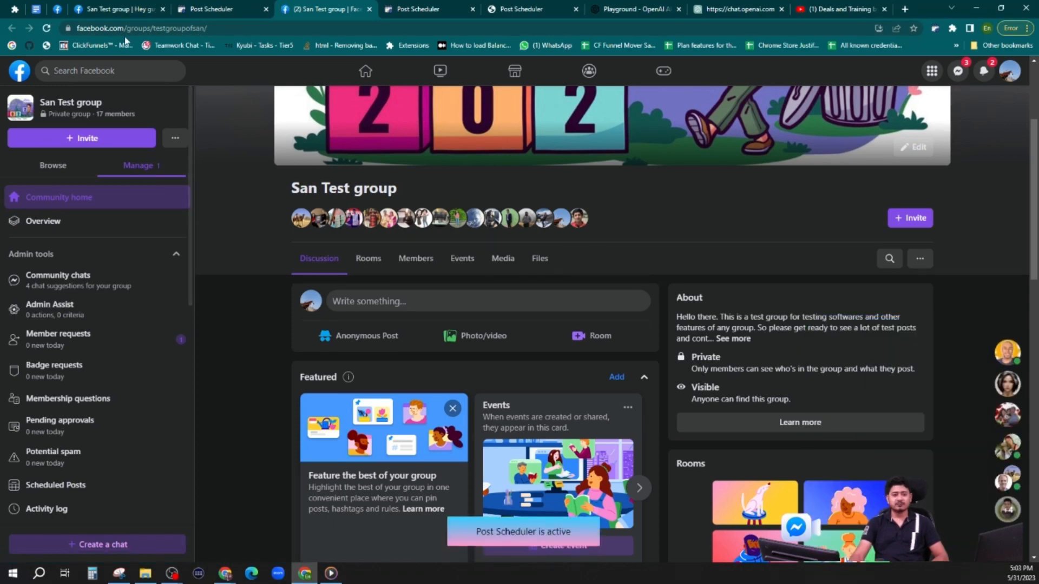
scroll(510, 427, "down", 10)
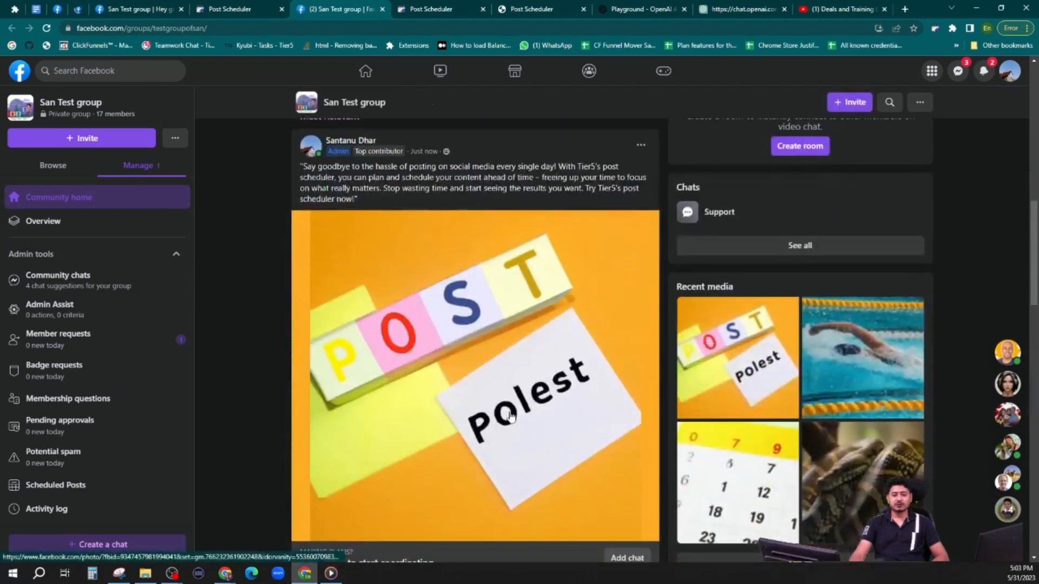
scroll(460, 386, "up", 1)
scroll(441, 380, "down", 2)
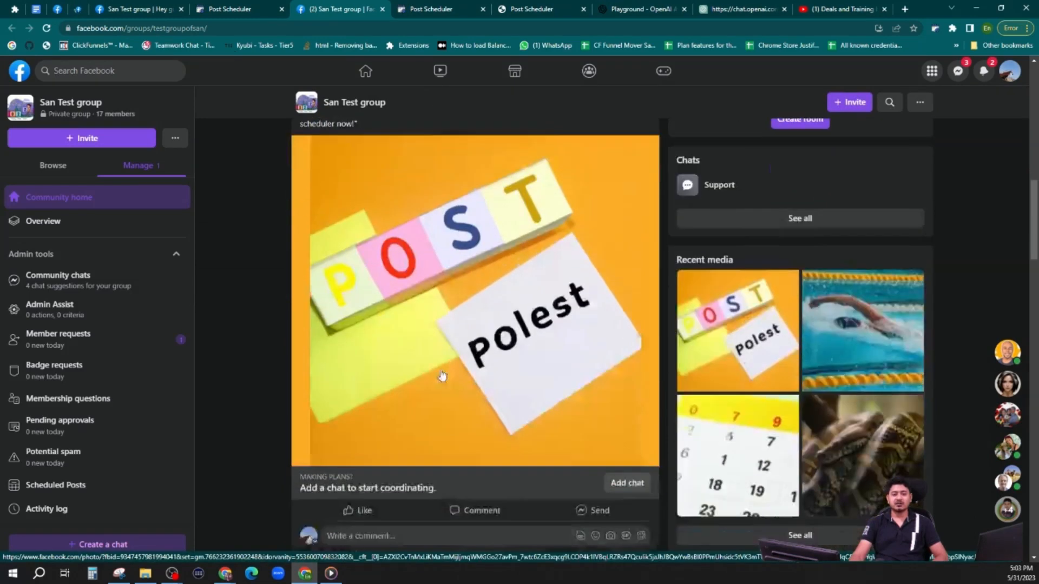
scroll(445, 379, "up", 1)
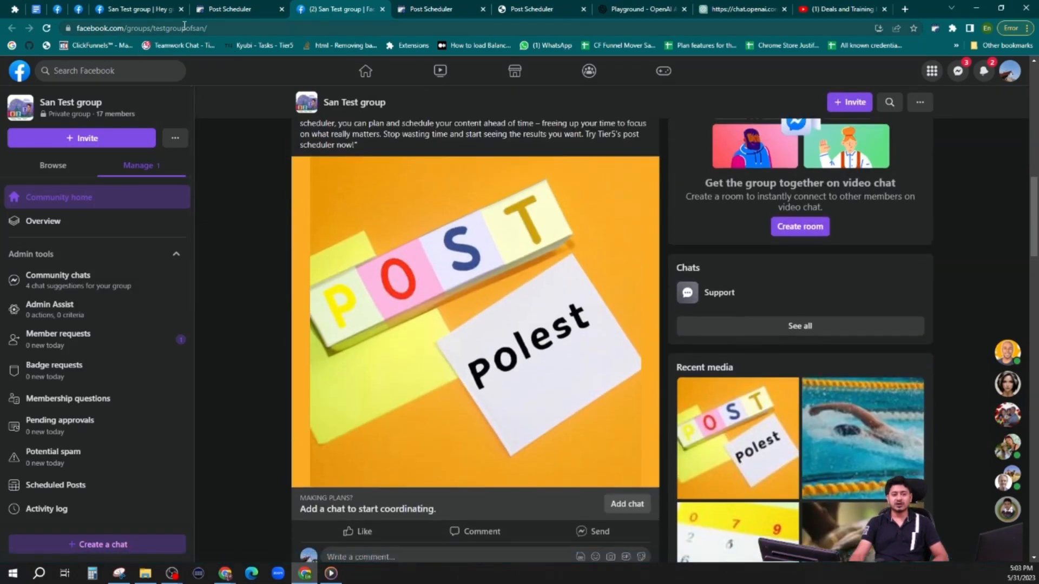
scroll(399, 201, "up", 1)
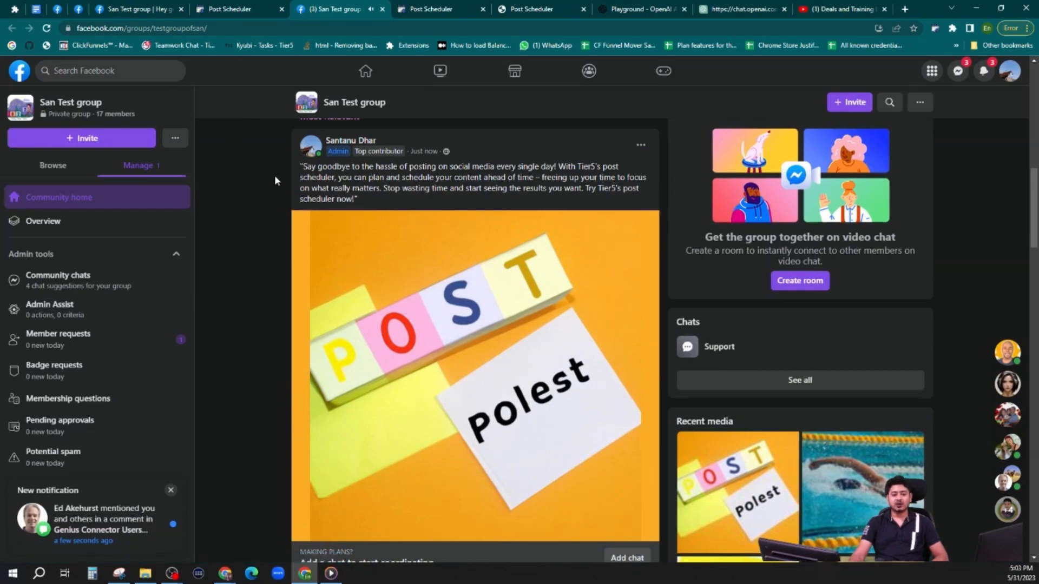
- Compare the scheduled post list with the published group post, and close the opened group page
left_click(229, 8)
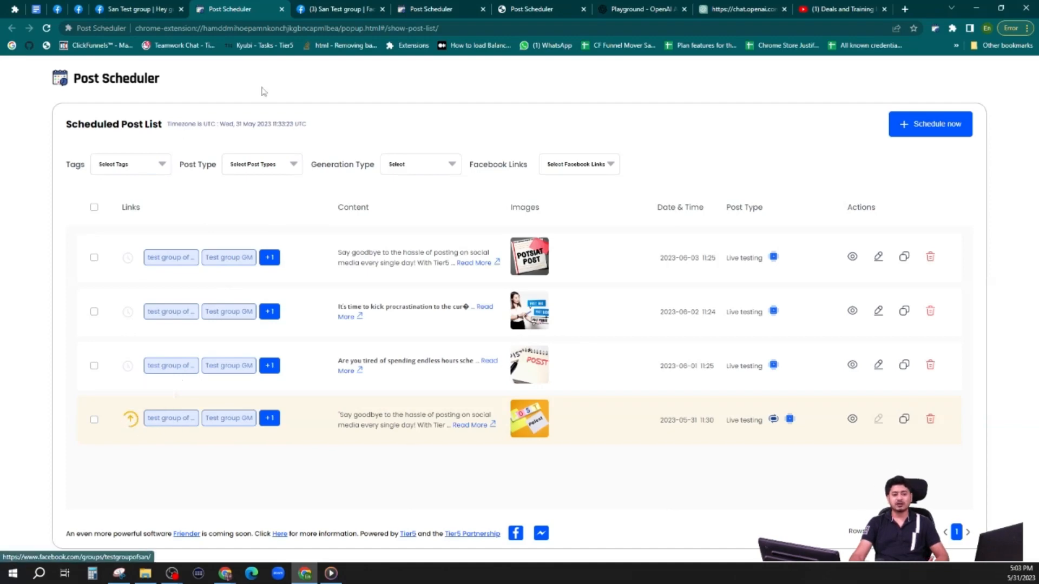
left_click(318, 10)
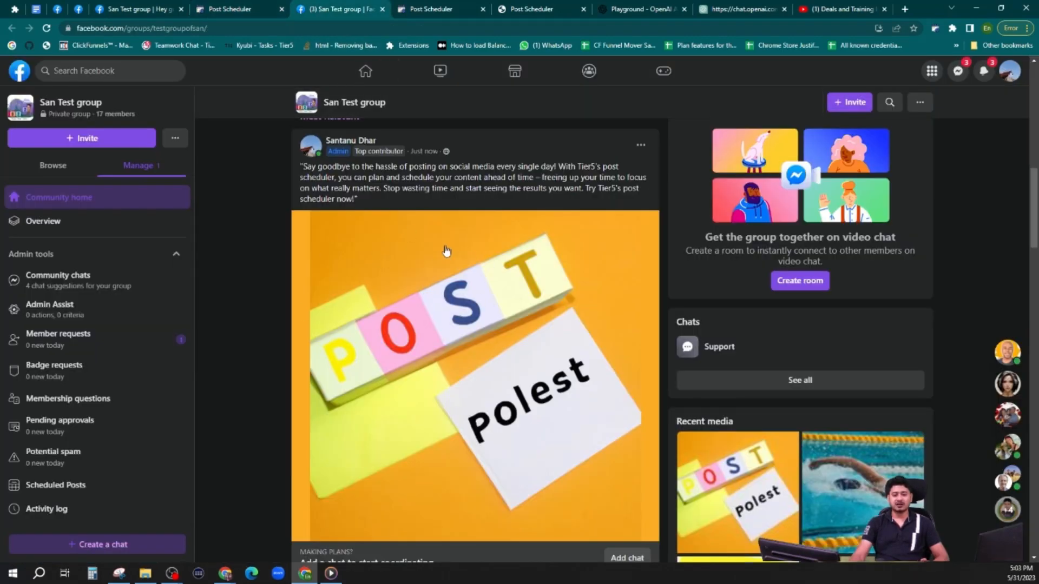
scroll(434, 278, "up", 1)
scroll(437, 287, "down", 2)
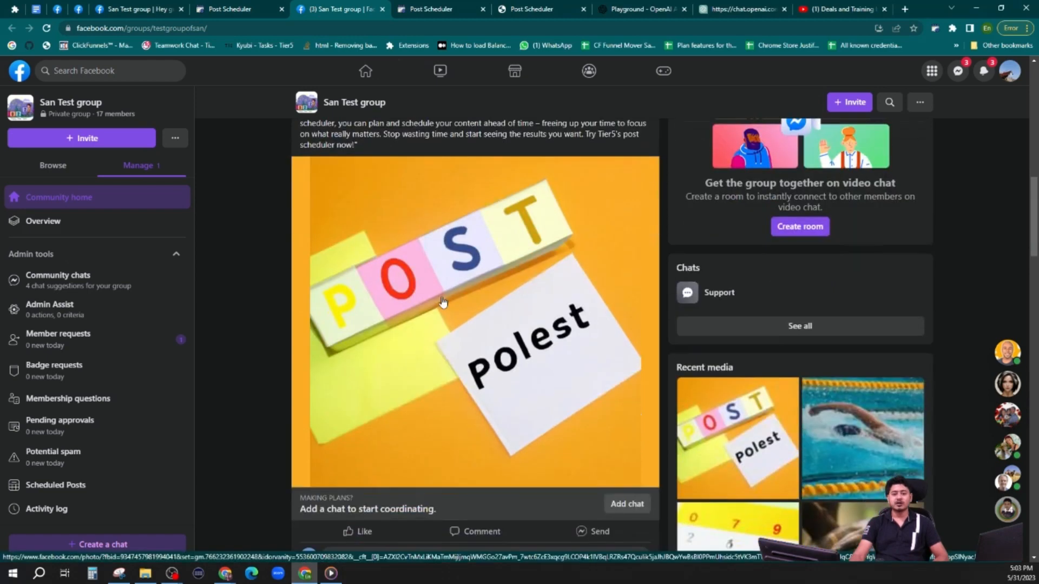
scroll(406, 241, "up", 2)
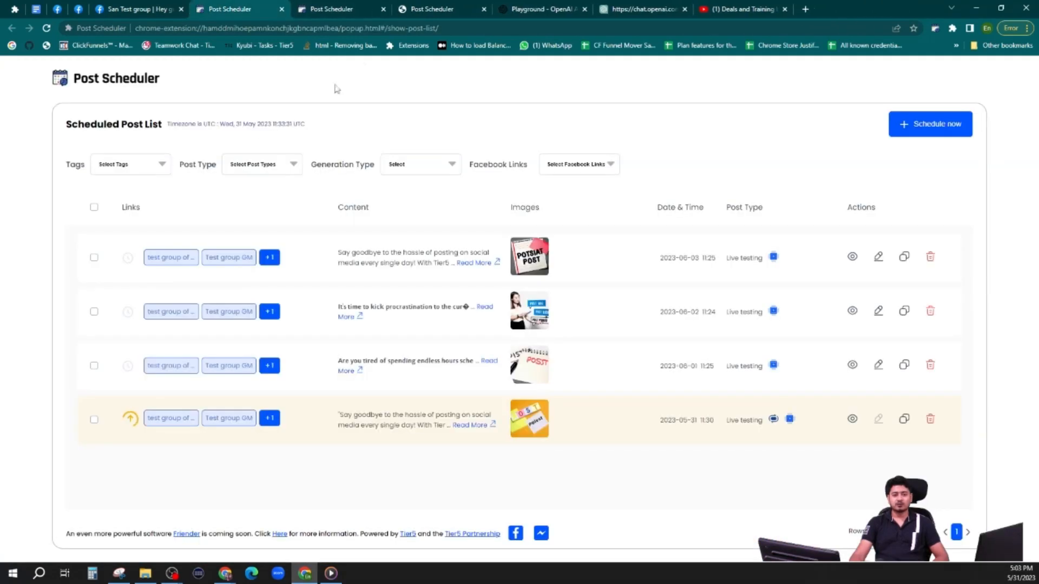
left_click(381, 10)
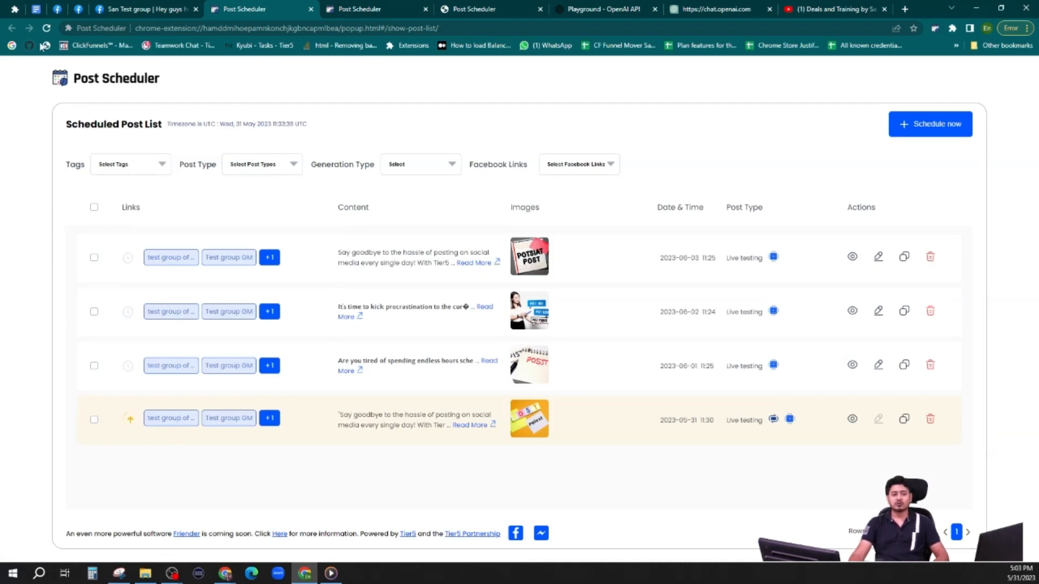
- Refresh the scheduled post list, look at the PS testing group page and check the 2023-05-31 post's processing status
left_click(46, 28)
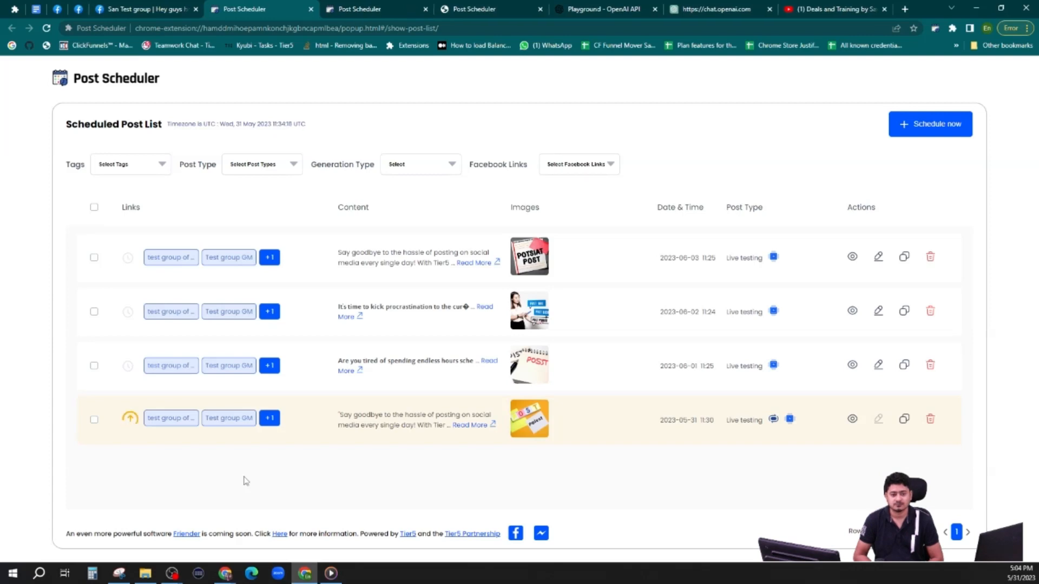
left_click(79, 9)
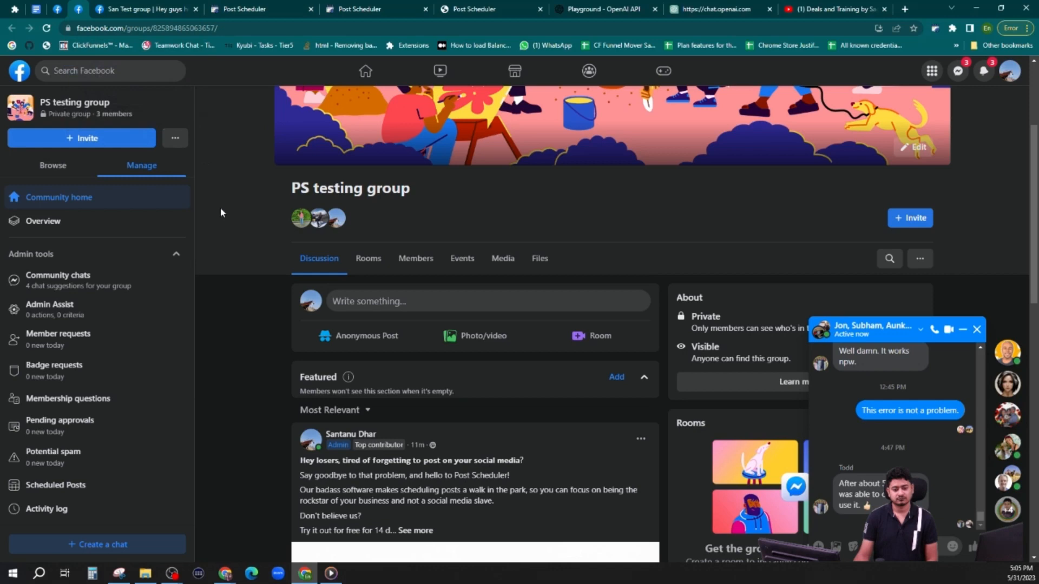
left_click(145, 9)
left_click(233, 10)
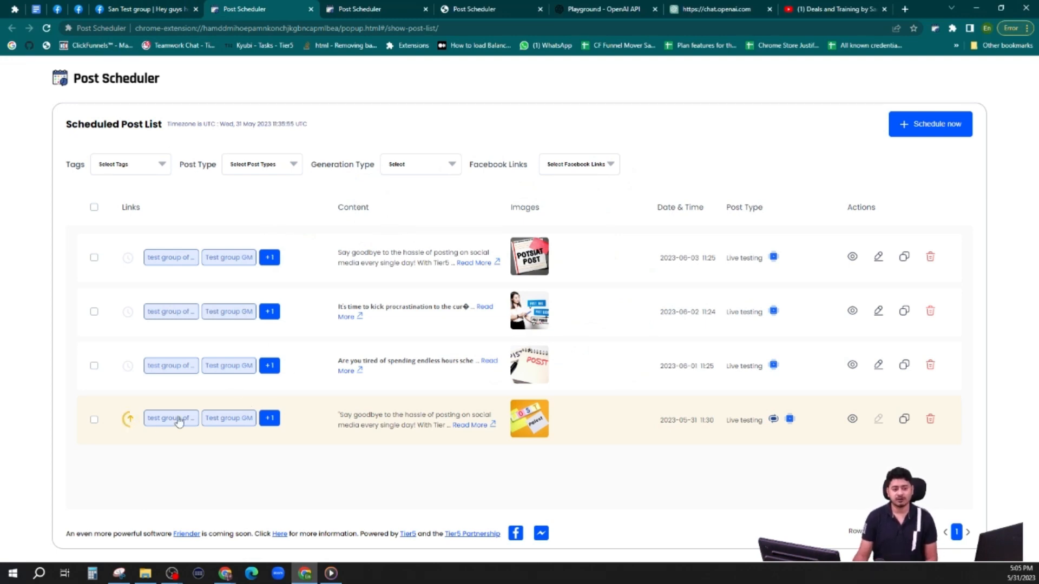
mouse_move(130, 421)
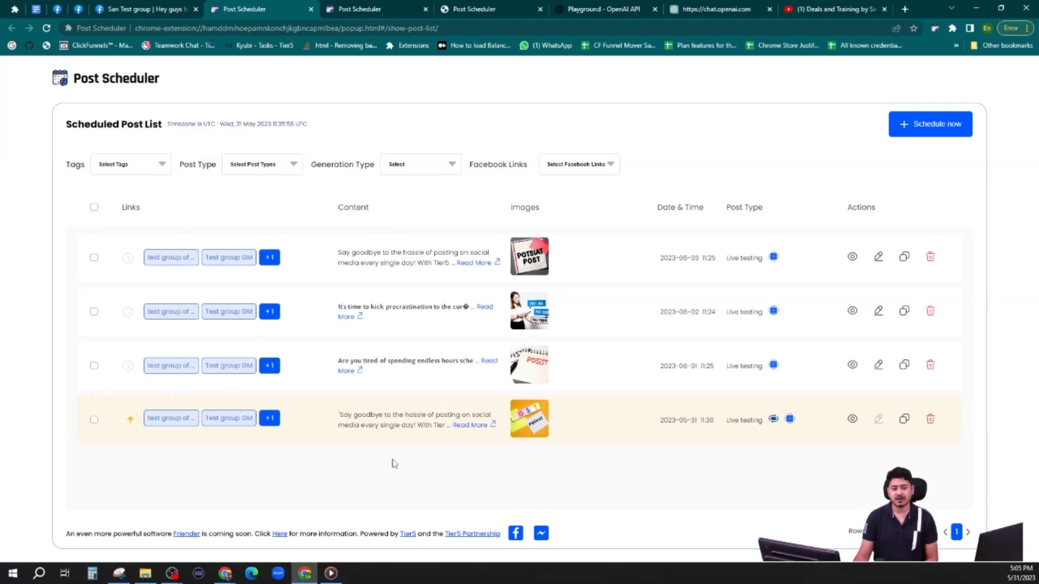